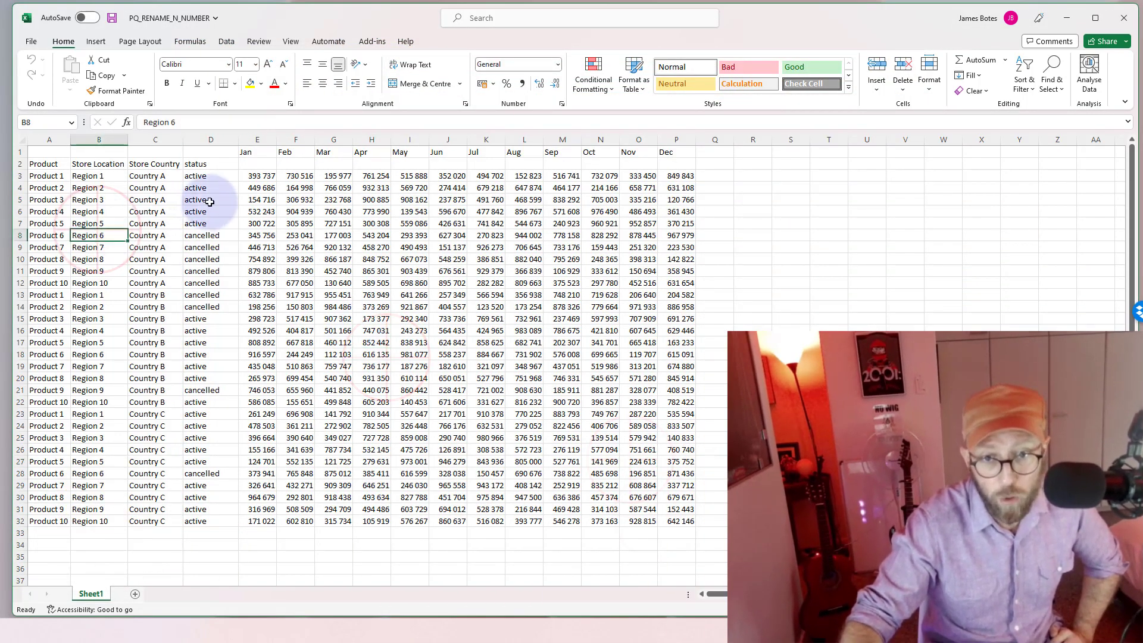
Step: Examine the layout of Sheet1: month titles in row 1, context titles in row 2 and data from row 3
{"action": "left_click_drag", "start_coordinate": [246, 152], "coordinate": [638, 355]}
{"action": "left_click", "coordinate": [638, 386]}
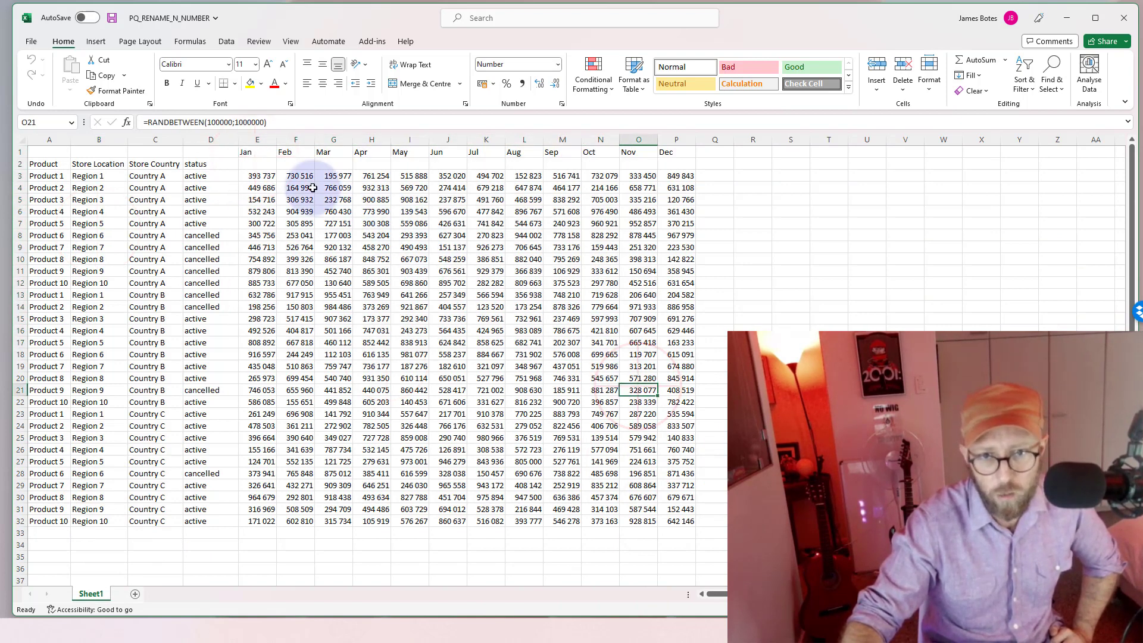
{"action": "left_click_drag", "start_coordinate": [245, 152], "coordinate": [697, 148]}
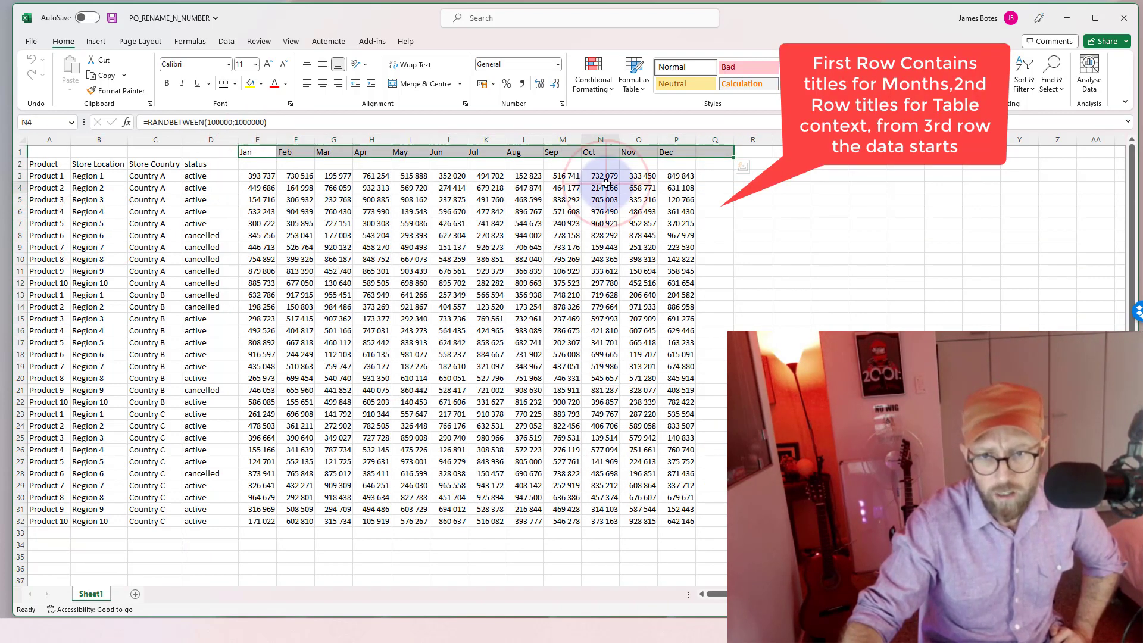
{"action": "left_click_drag", "start_coordinate": [247, 163], "coordinate": [673, 160]}
{"action": "left_click", "coordinate": [298, 253]}
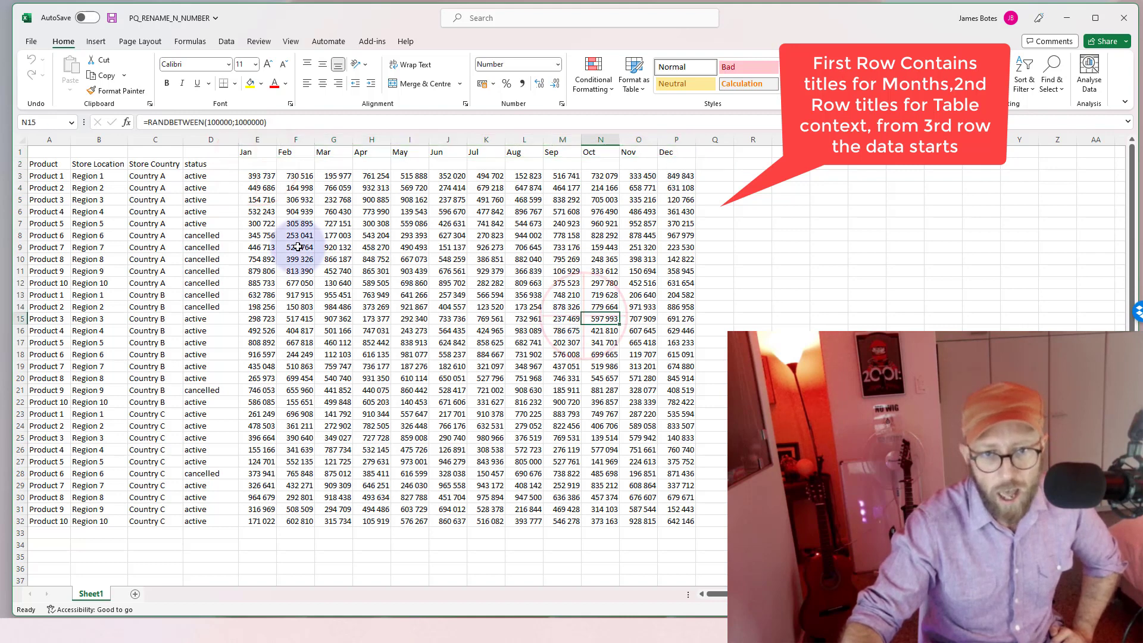
{"action": "left_click_drag", "start_coordinate": [43, 164], "coordinate": [196, 522]}
{"action": "left_click_drag", "start_coordinate": [262, 167], "coordinate": [676, 520]}
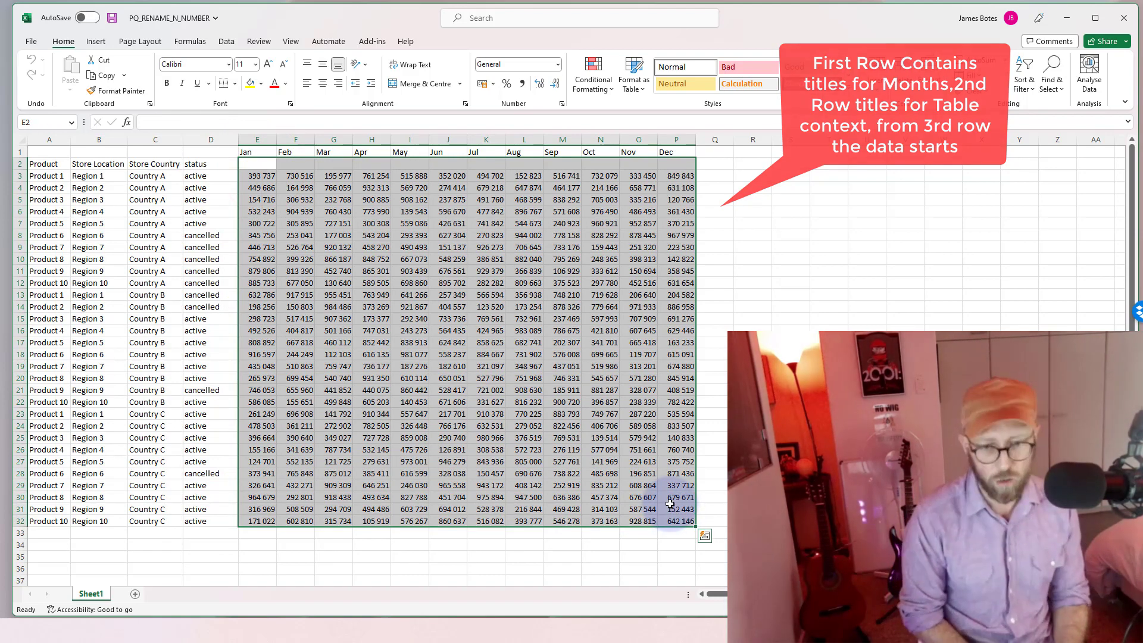
{"action": "left_click", "coordinate": [792, 295]}
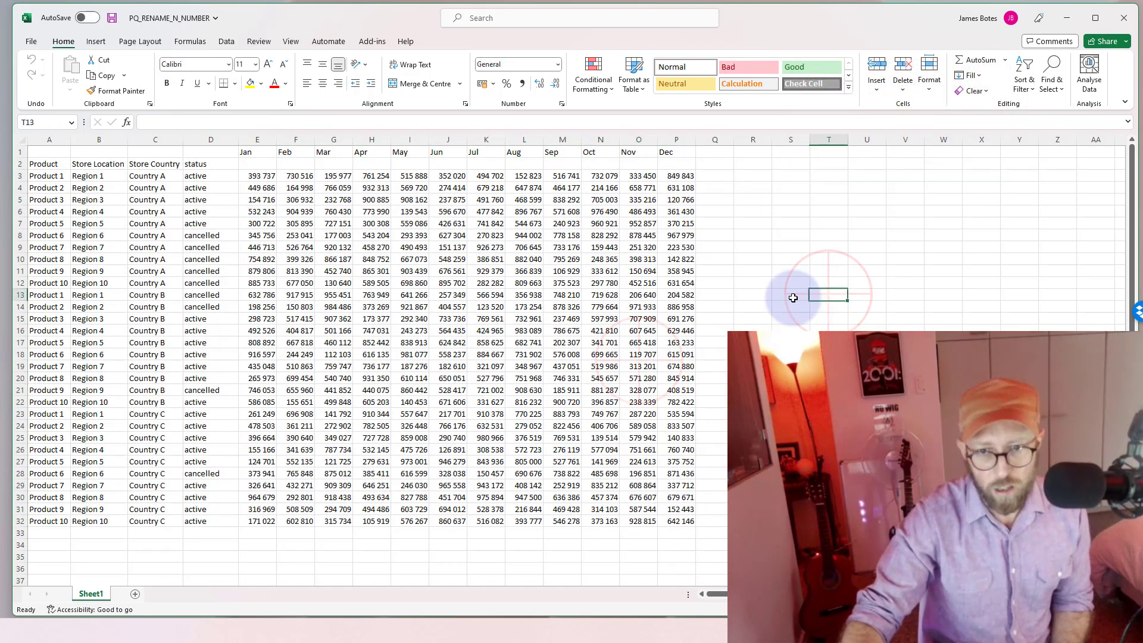
{"action": "left_click", "coordinate": [158, 164]}
{"action": "left_click_drag", "start_coordinate": [44, 163], "coordinate": [677, 523]}
{"action": "left_click", "coordinate": [474, 366]}
{"action": "left_click_drag", "start_coordinate": [259, 153], "coordinate": [684, 151]}
{"action": "left_click", "coordinate": [196, 224]}
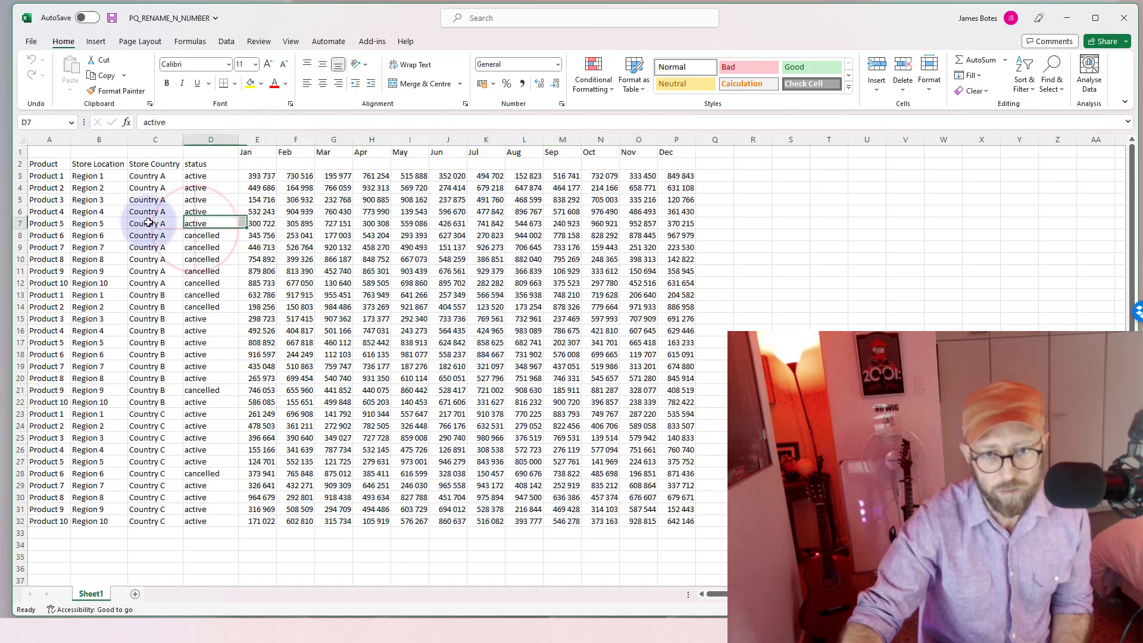
{"action": "left_click_drag", "start_coordinate": [38, 164], "coordinate": [684, 166]}
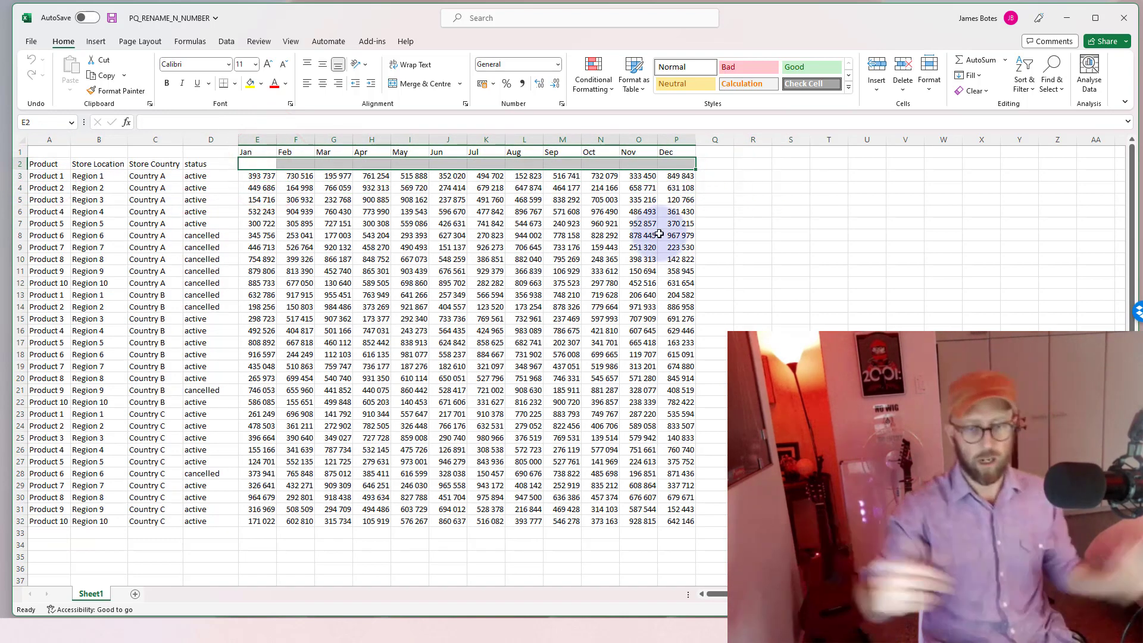
{"action": "left_click", "coordinate": [601, 306]}
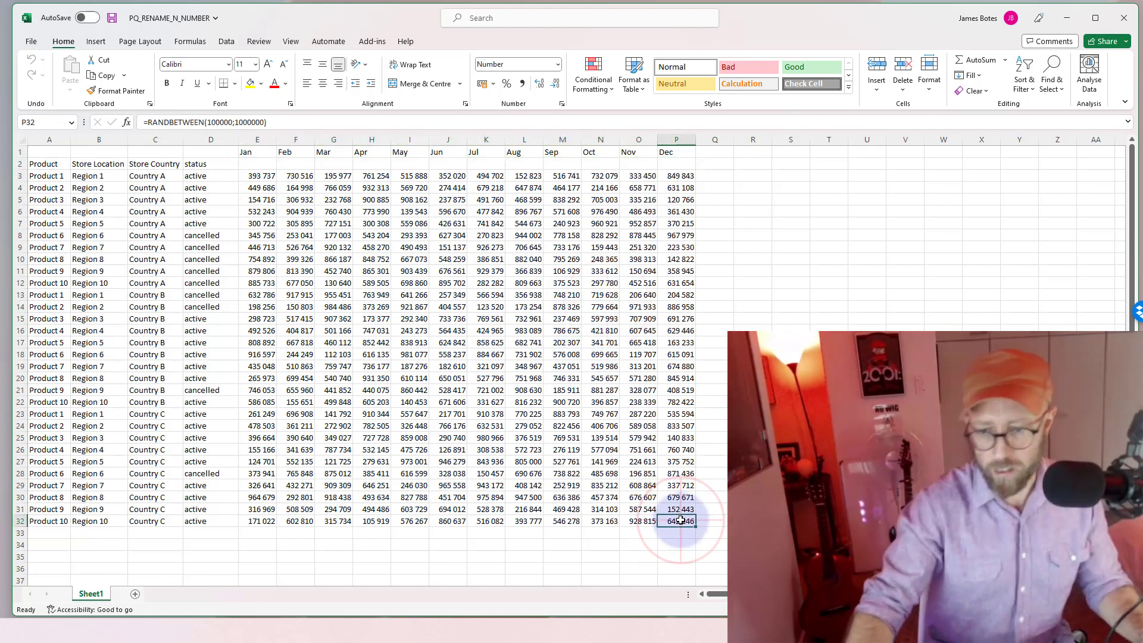
Step: Format the whole range A1:P32 as a blue medium-style table with row 1 as the header row
{"action": "key", "text": "ctrl+shift+Up"}
{"action": "key", "text": "ctrl+shift+Up"}
{"action": "key", "text": "ctrl+shift+Left"}
{"action": "key", "text": "ctrl+shift+Left"}
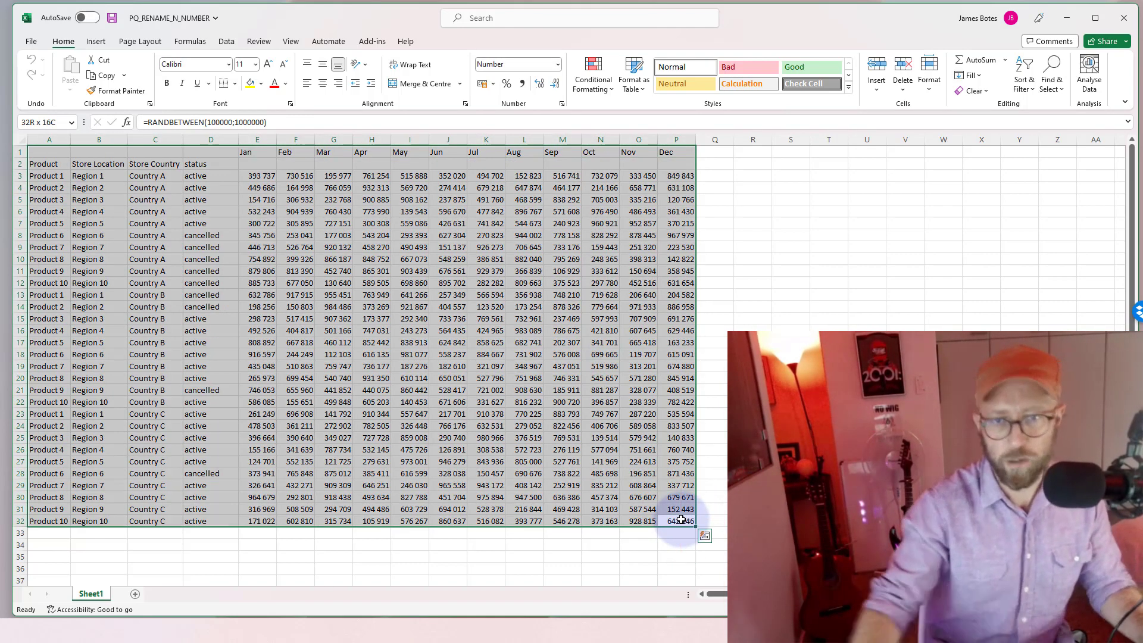
{"action": "left_click", "coordinate": [634, 74]}
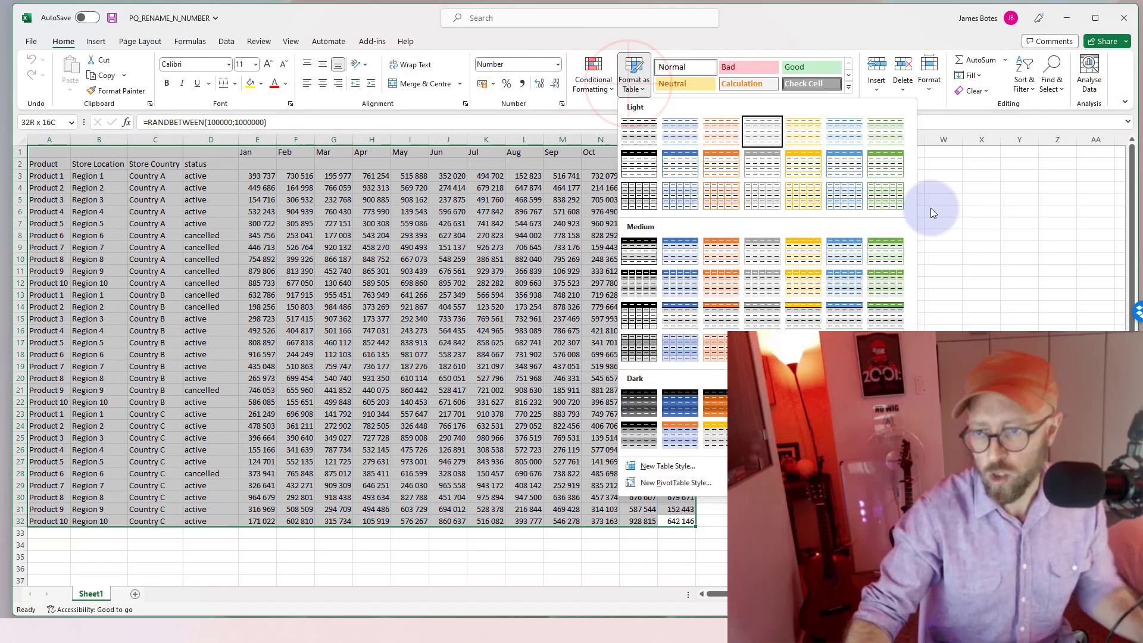
{"action": "left_click", "coordinate": [848, 266]}
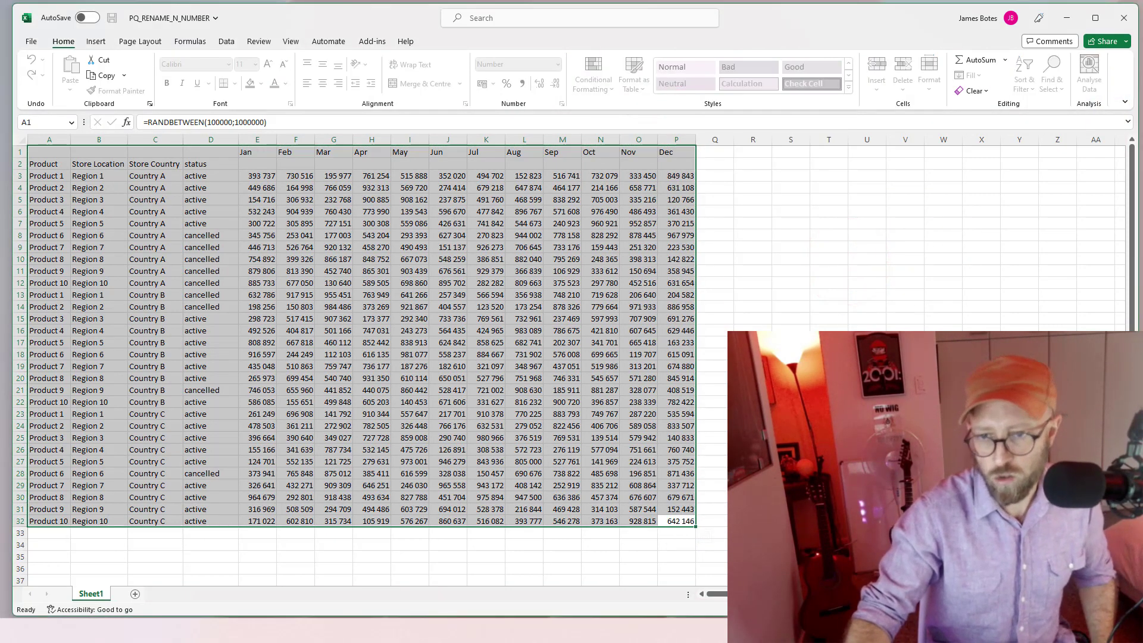
{"action": "key", "text": "Return"}
Step: Load the new table into the Power Query Editor as a query
{"action": "left_click", "coordinate": [413, 271]}
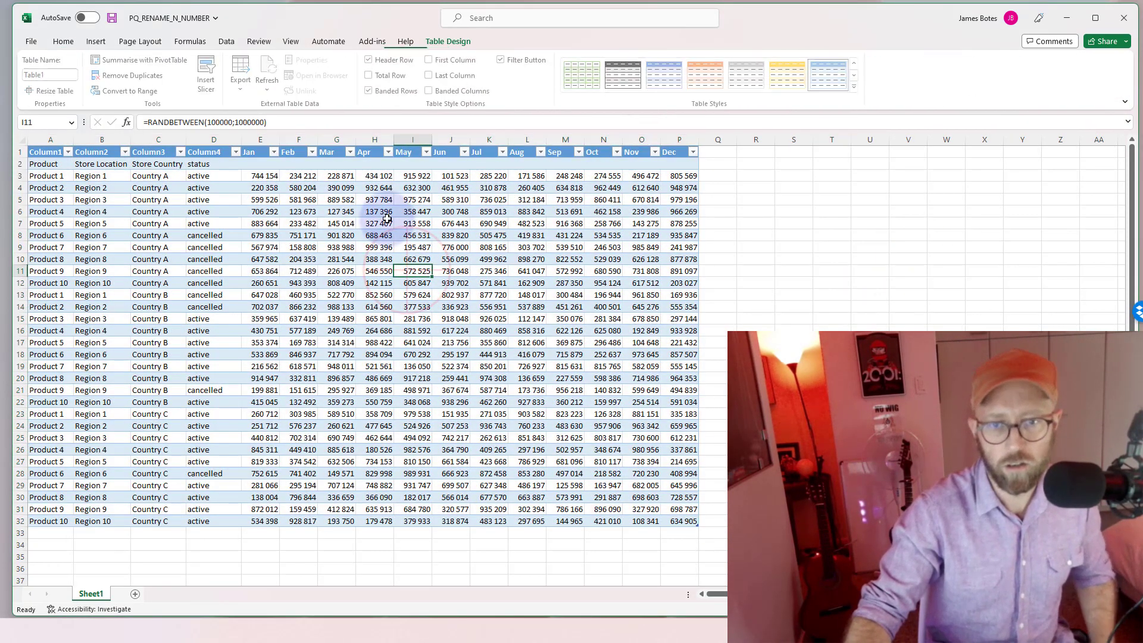
{"action": "left_click", "coordinate": [227, 40]}
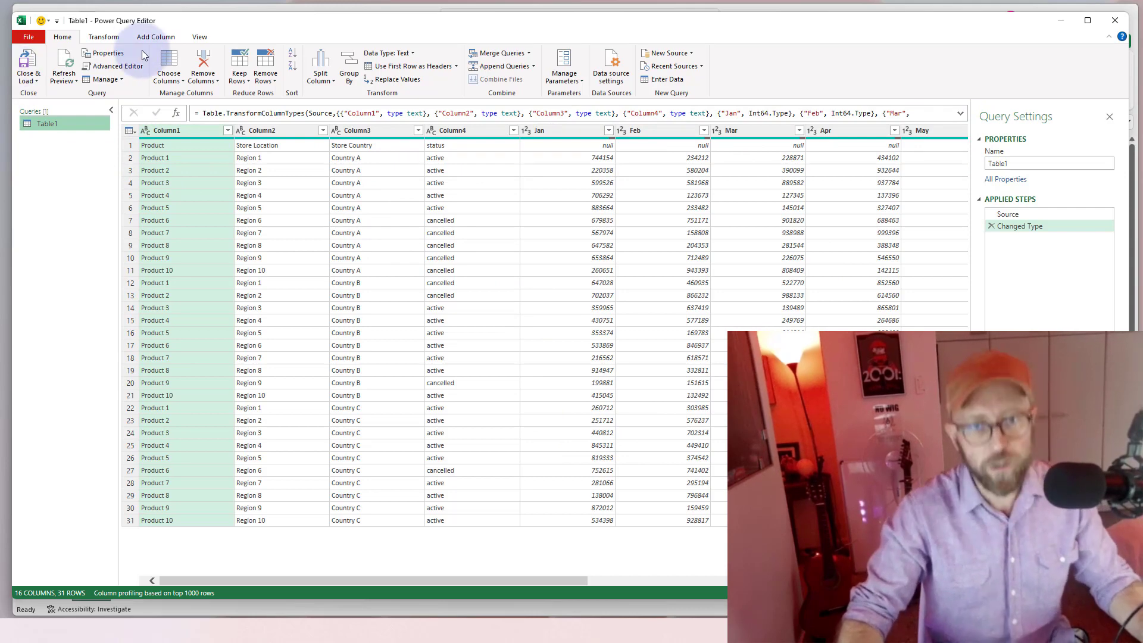
Step: Try using the query's first row as headers
{"action": "left_click", "coordinate": [104, 37]}
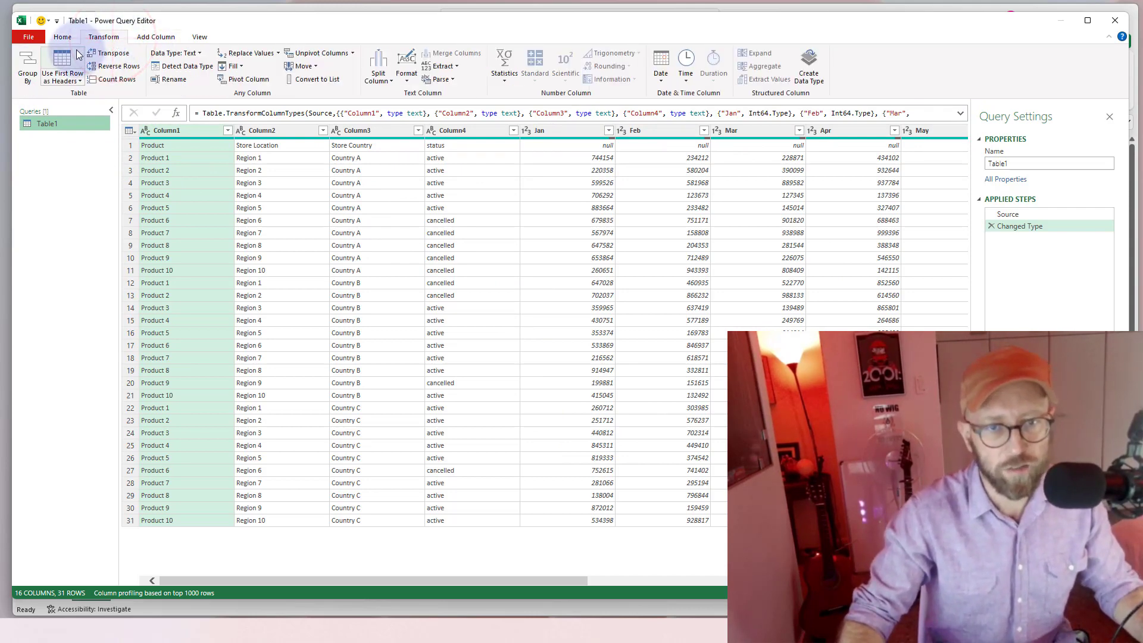
{"action": "left_click", "coordinate": [76, 80]}
{"action": "left_click", "coordinate": [88, 94]}
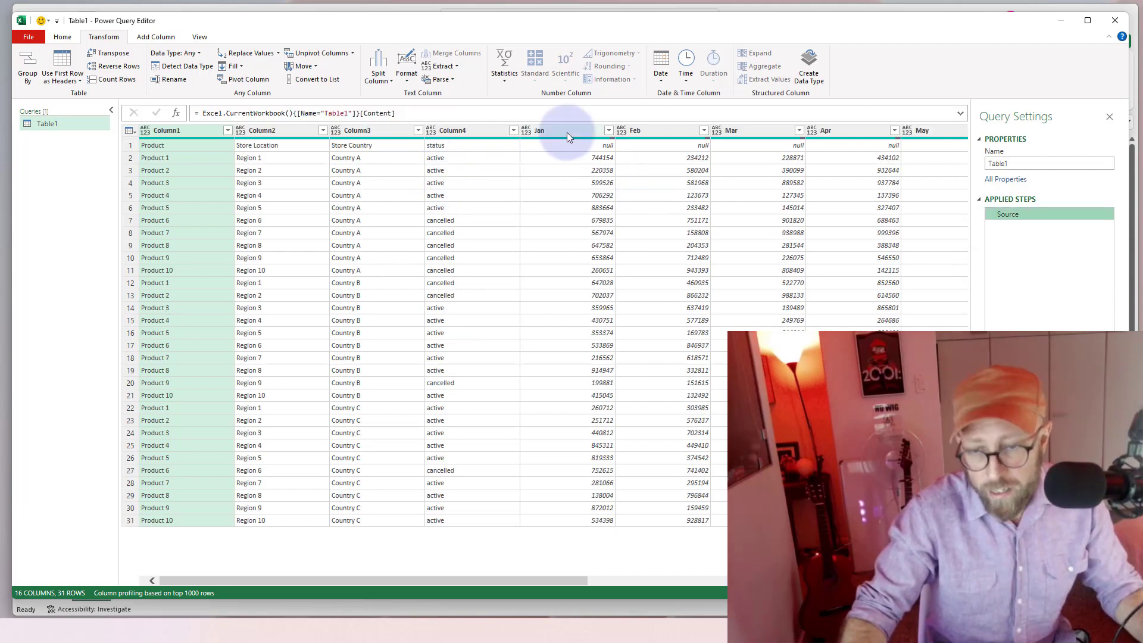
Step: Compare the existing month column headers with the titles Product through status in the query's first row
{"action": "left_click", "coordinate": [566, 132]}
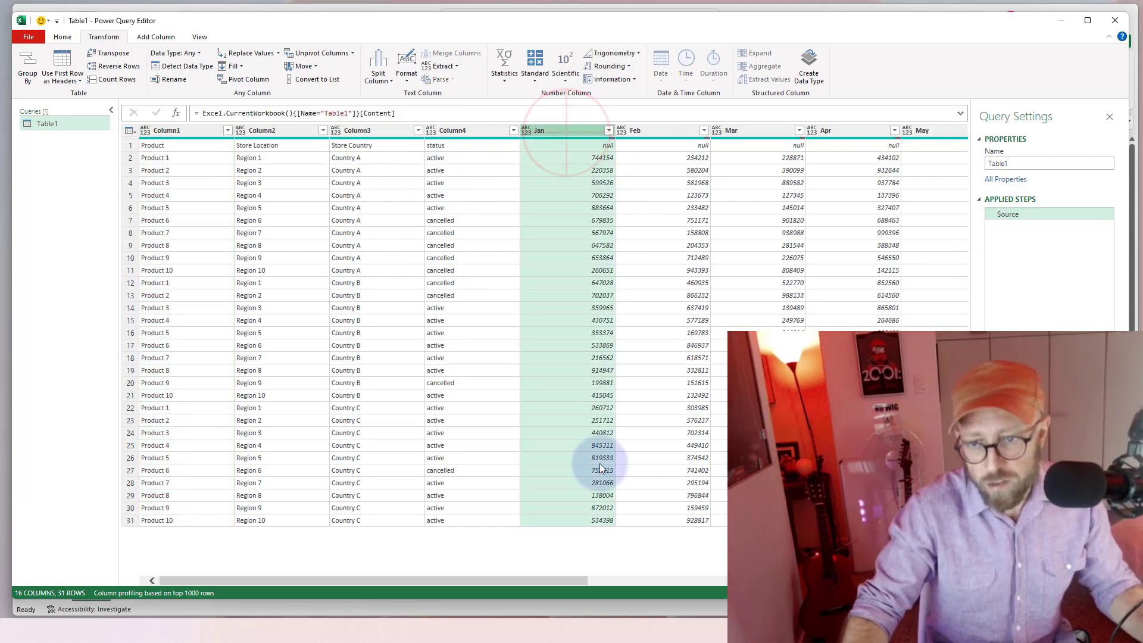
{"action": "left_click_drag", "start_coordinate": [534, 579], "coordinate": [38, 580]}
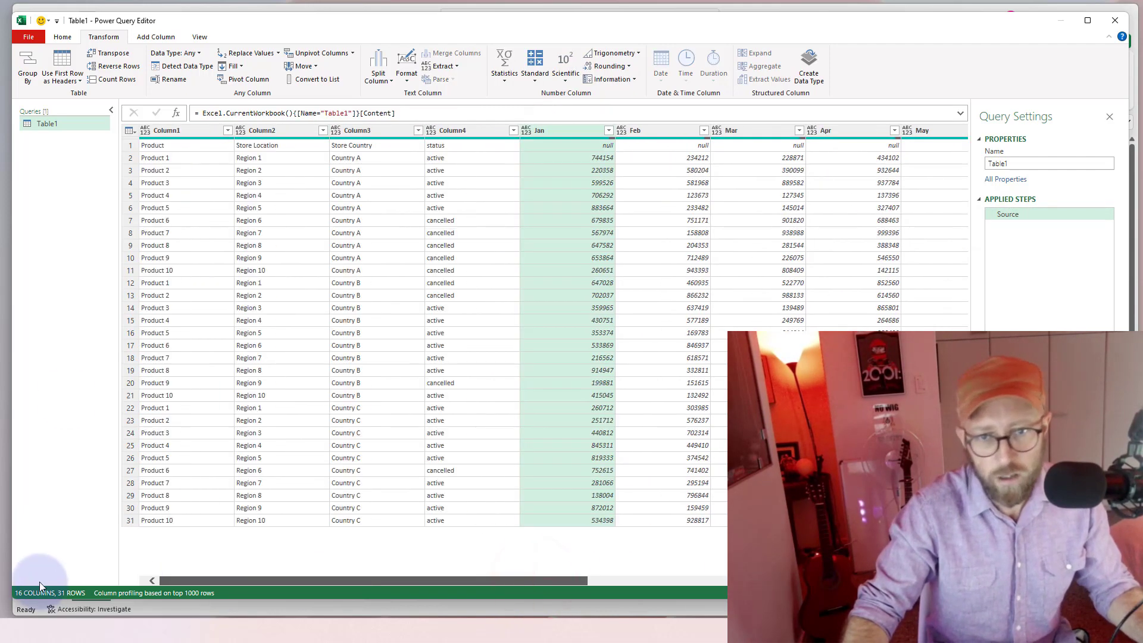
{"action": "left_click", "coordinate": [167, 145]}
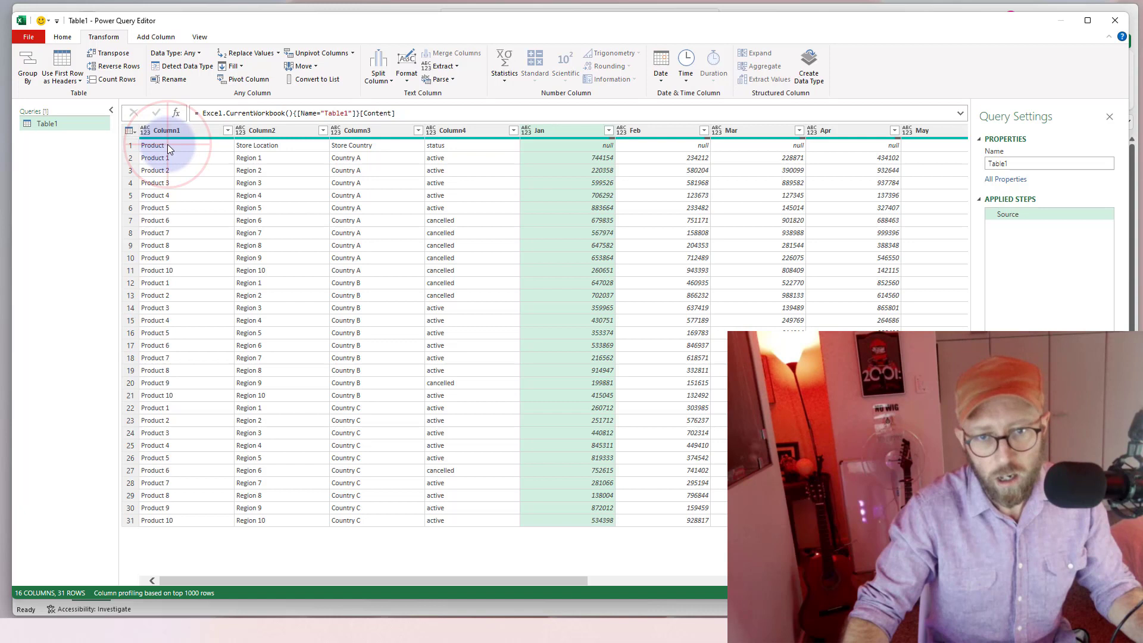
{"action": "left_click", "coordinate": [471, 146]}
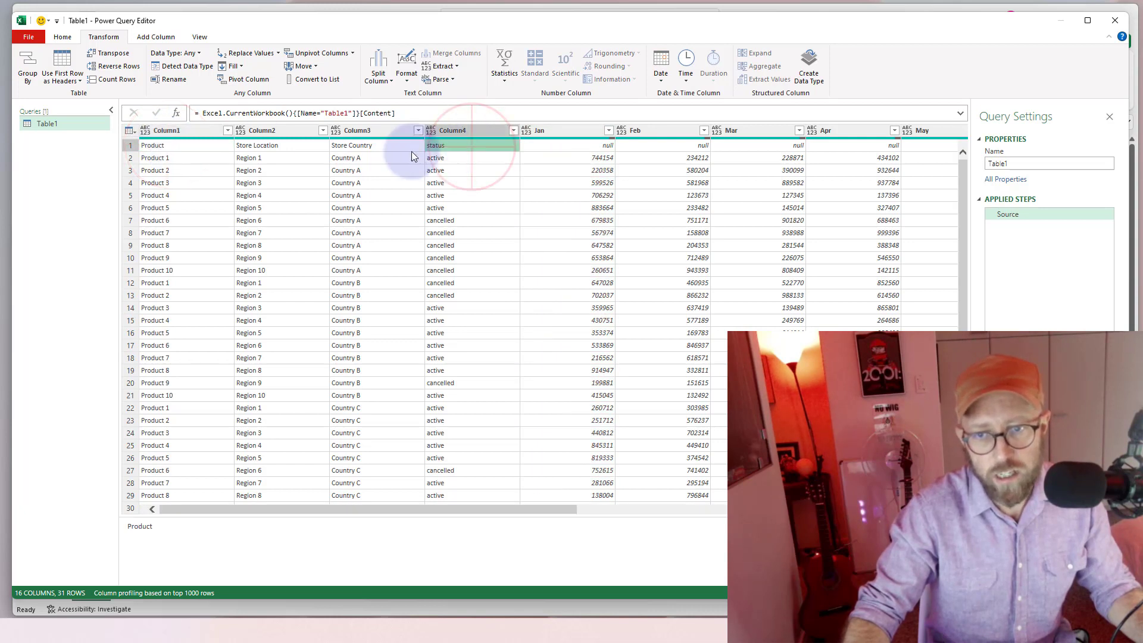
{"action": "left_click", "coordinate": [170, 149]}
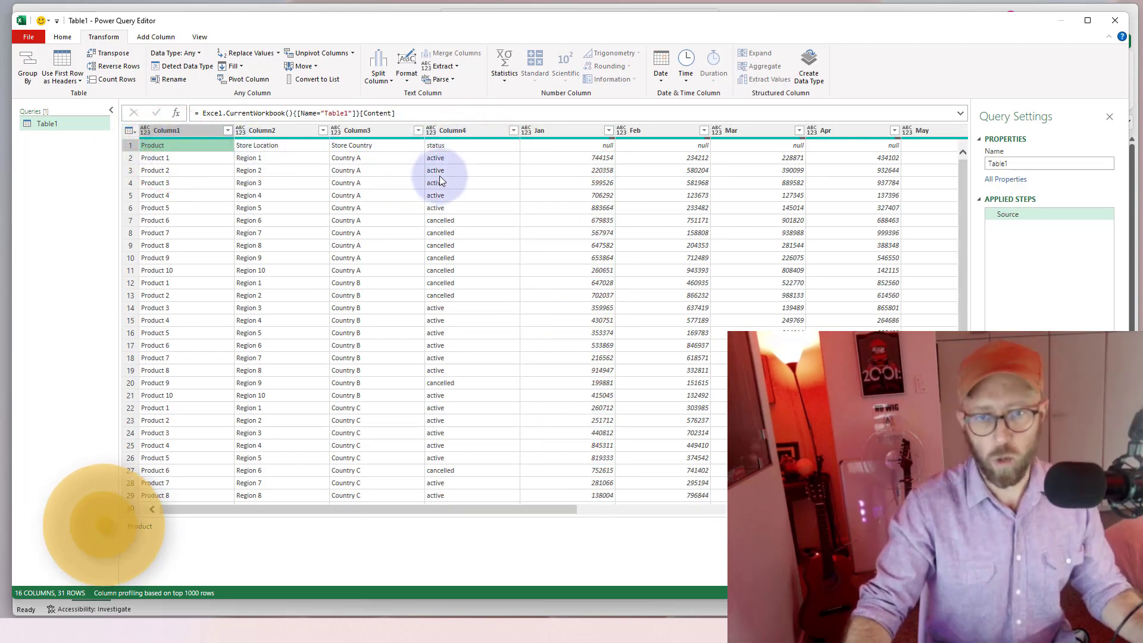
Step: Rename Column1 of the Table1 query to Product
{"action": "left_click", "coordinate": [188, 130]}
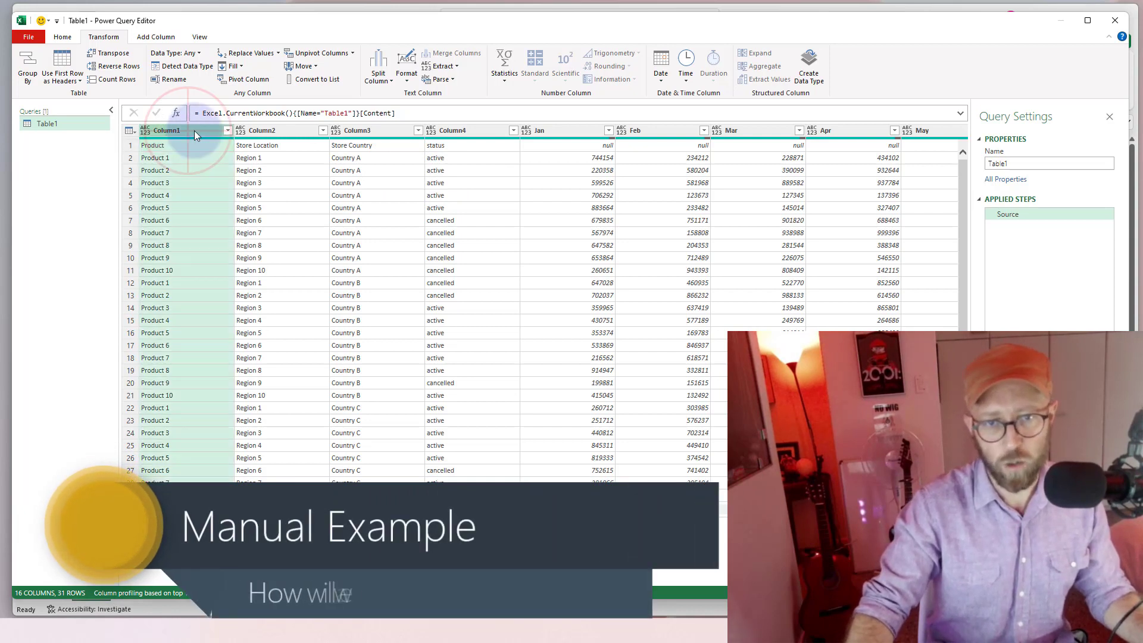
{"action": "key", "text": "F2"}
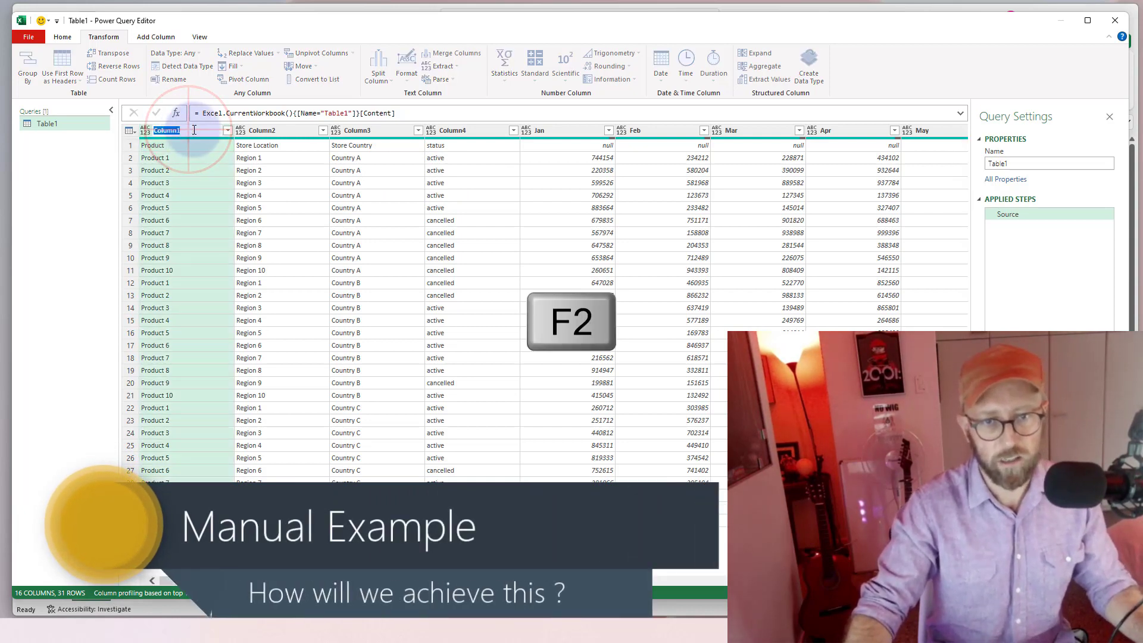
{"action": "key", "text": "BackSpace"}
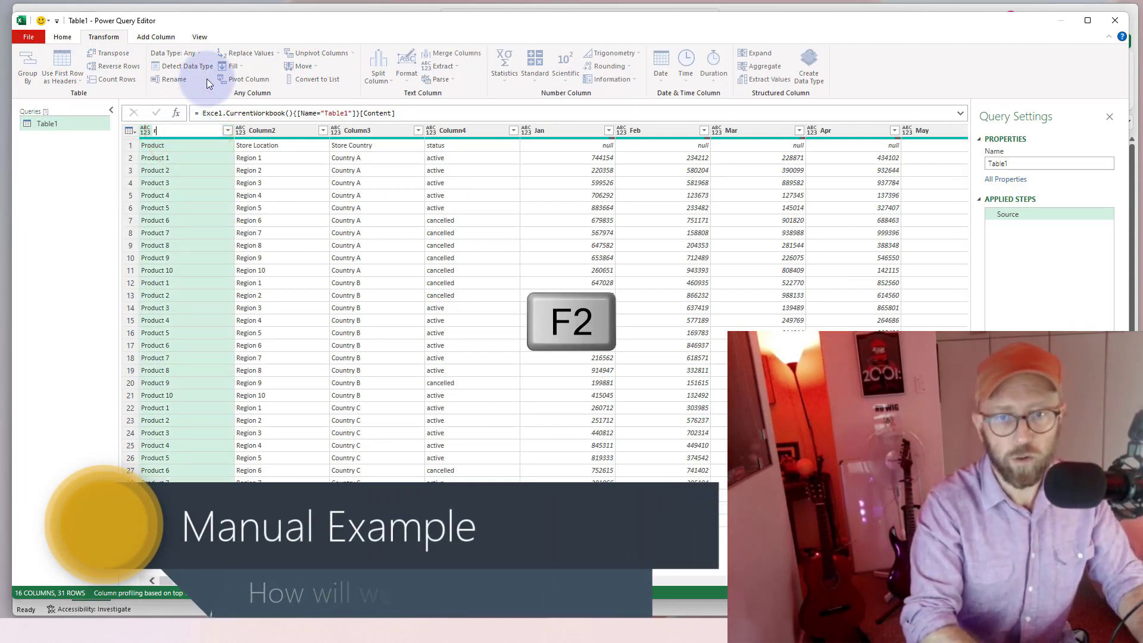
{"action": "type", "text": "Product"}
{"action": "key", "text": "Return"}
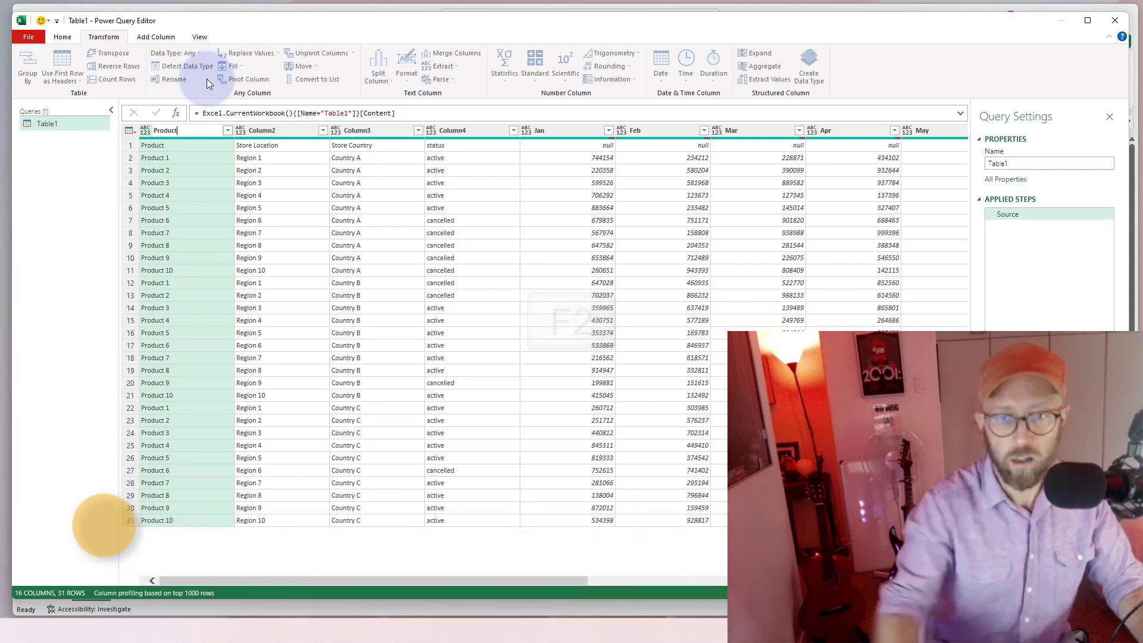
Step: Rename Column2 of the Table1 query to Store Location
{"action": "double_click", "coordinate": [271, 131]}
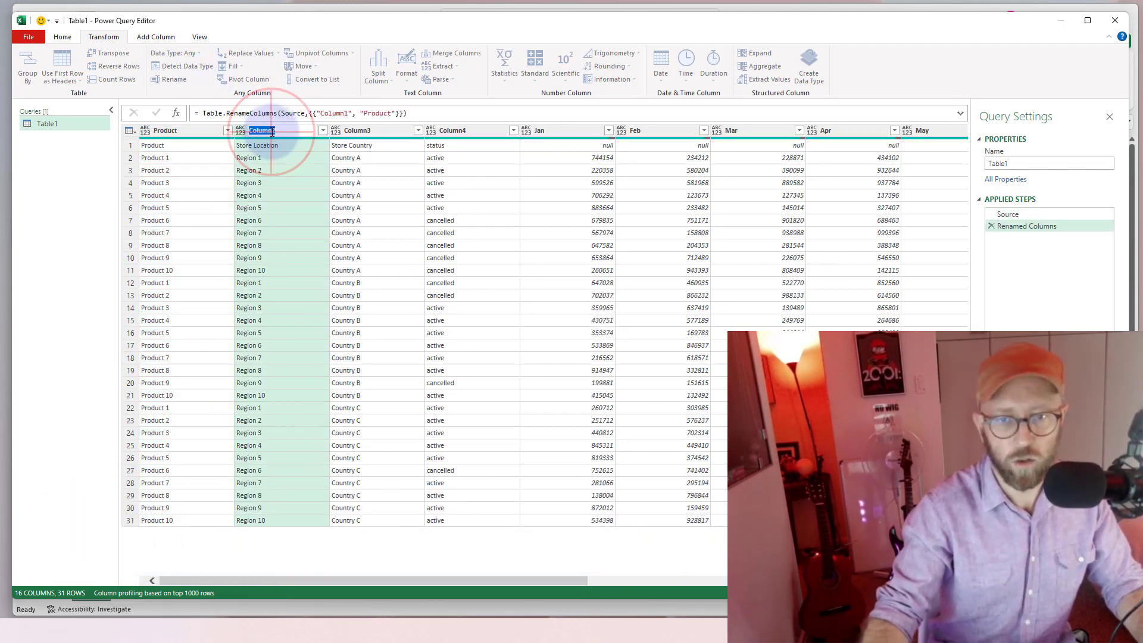
{"action": "type", "text": "Store Loc"}
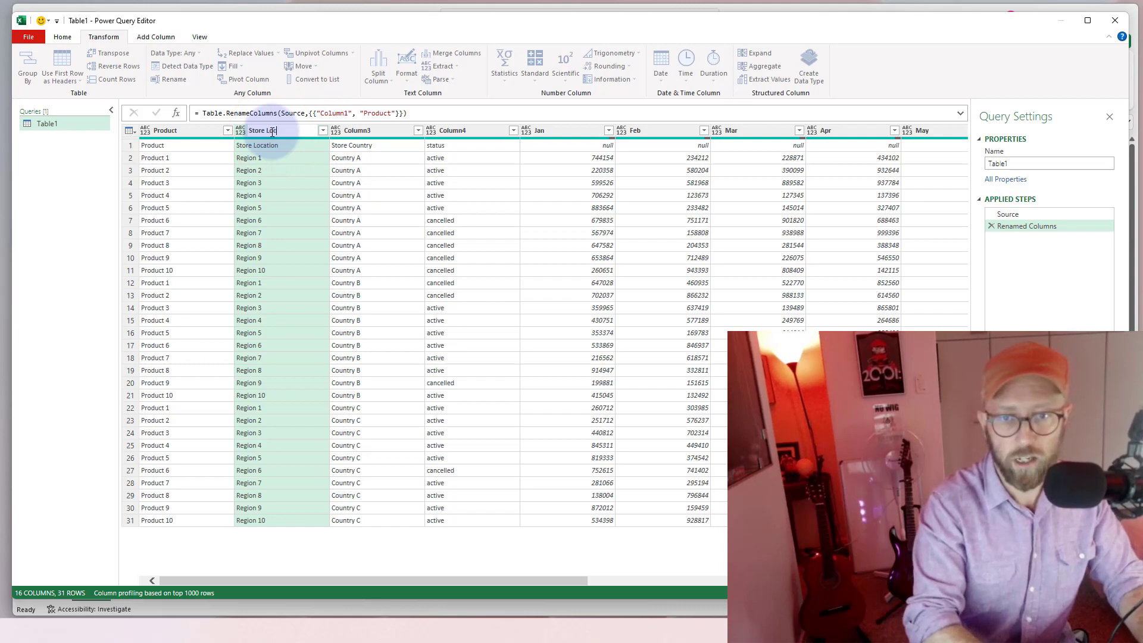
{"action": "type", "text": "ation"}
{"action": "key", "text": "Return"}
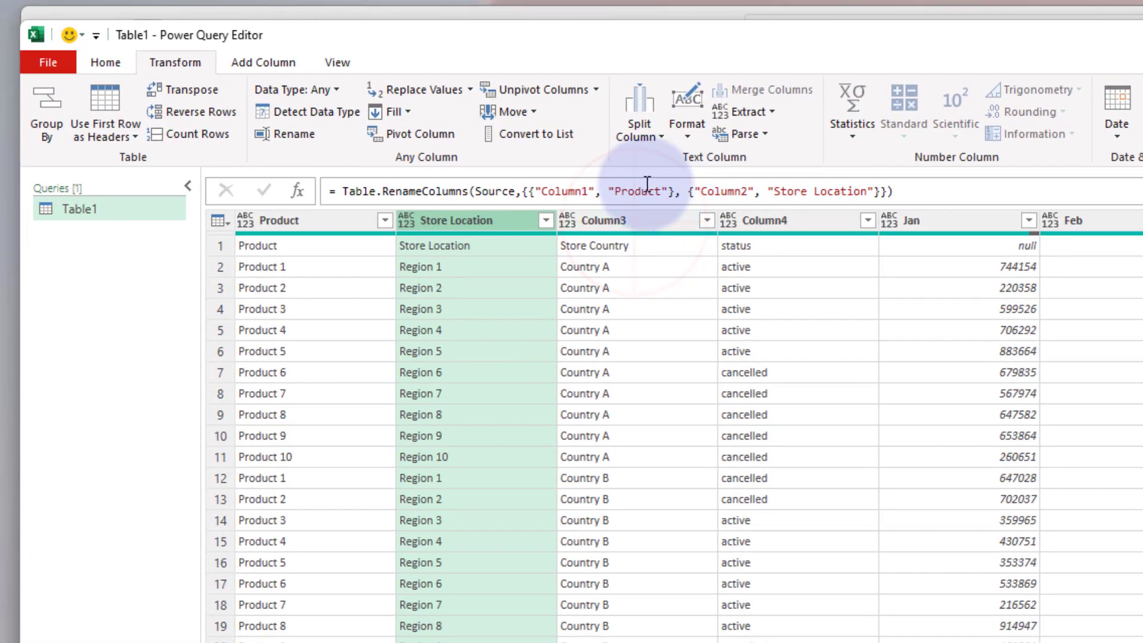
Step: Review the Table.RenameColumns formula of the rename step and duplicate the Table1 query
{"action": "left_click_drag", "start_coordinate": [342, 192], "coordinate": [911, 208]}
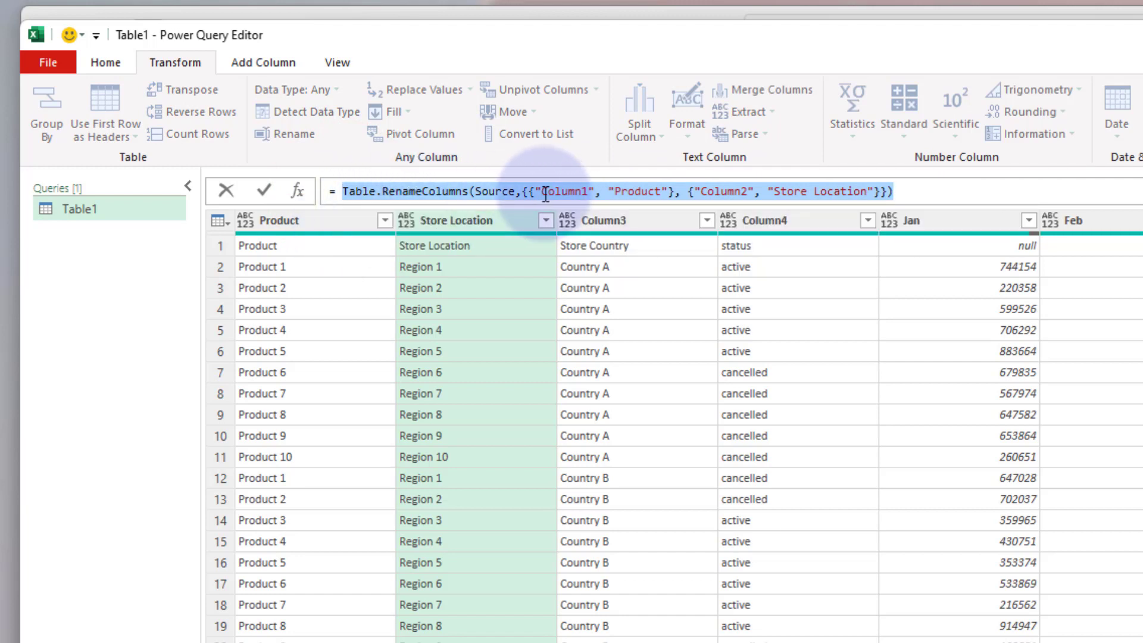
{"action": "left_click_drag", "start_coordinate": [528, 191], "coordinate": [327, 191]}
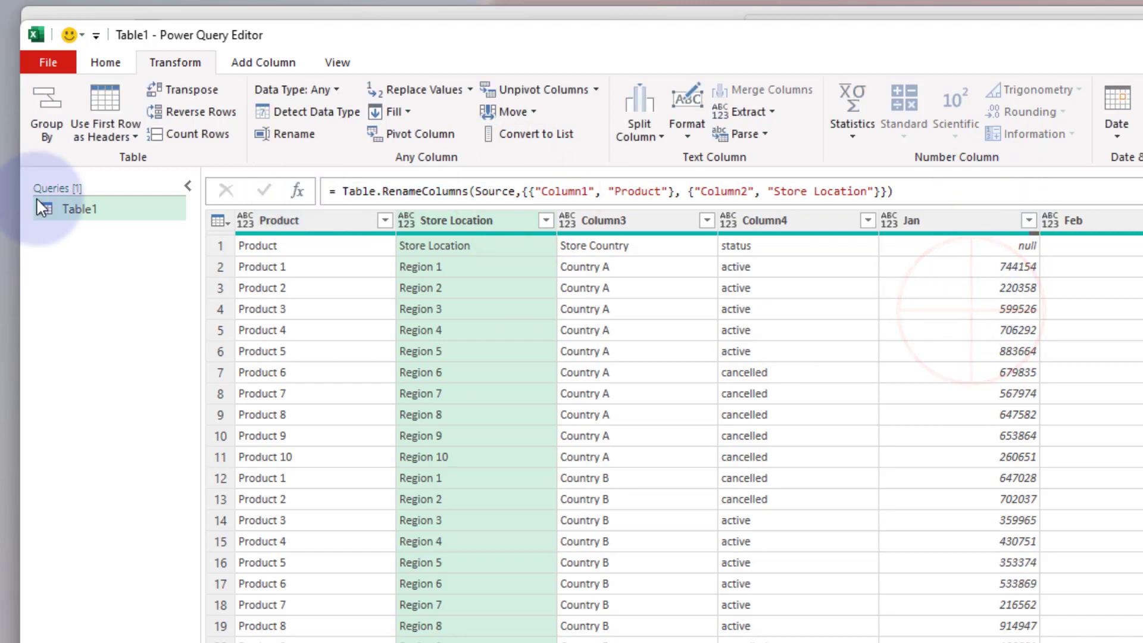
{"action": "right_click", "coordinate": [87, 207]}
{"action": "left_click", "coordinate": [158, 319]}
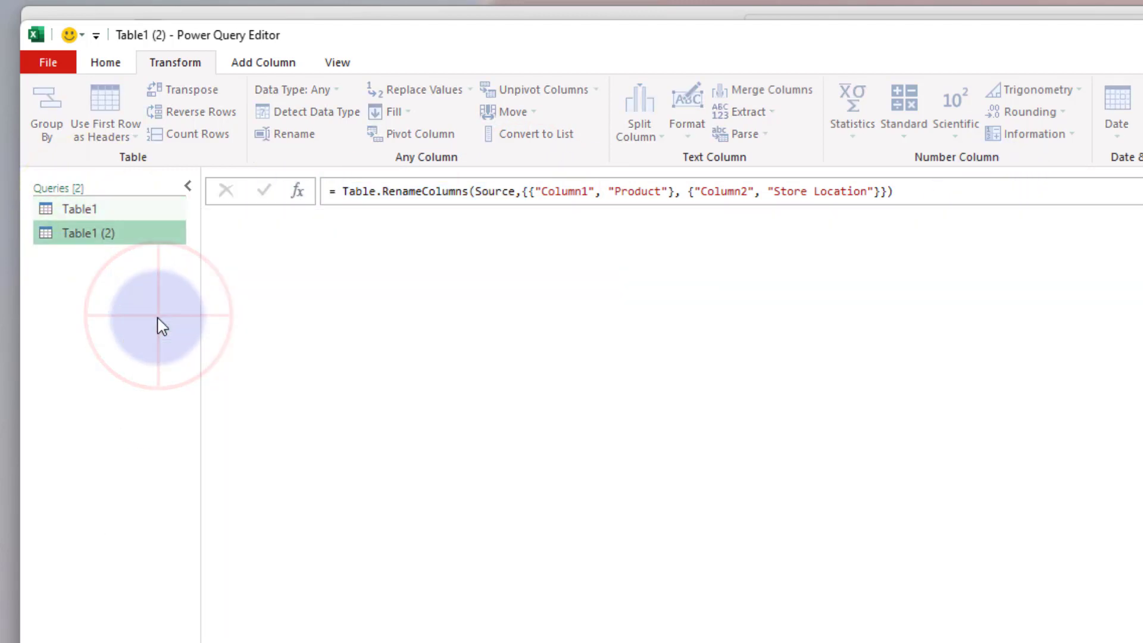
Step: Reduce the duplicate query's rename formula to = {{"Column1", "Product"}, {"Column2", "Store Location"}} and preview the first nested list
{"action": "left_click", "coordinate": [516, 191]}
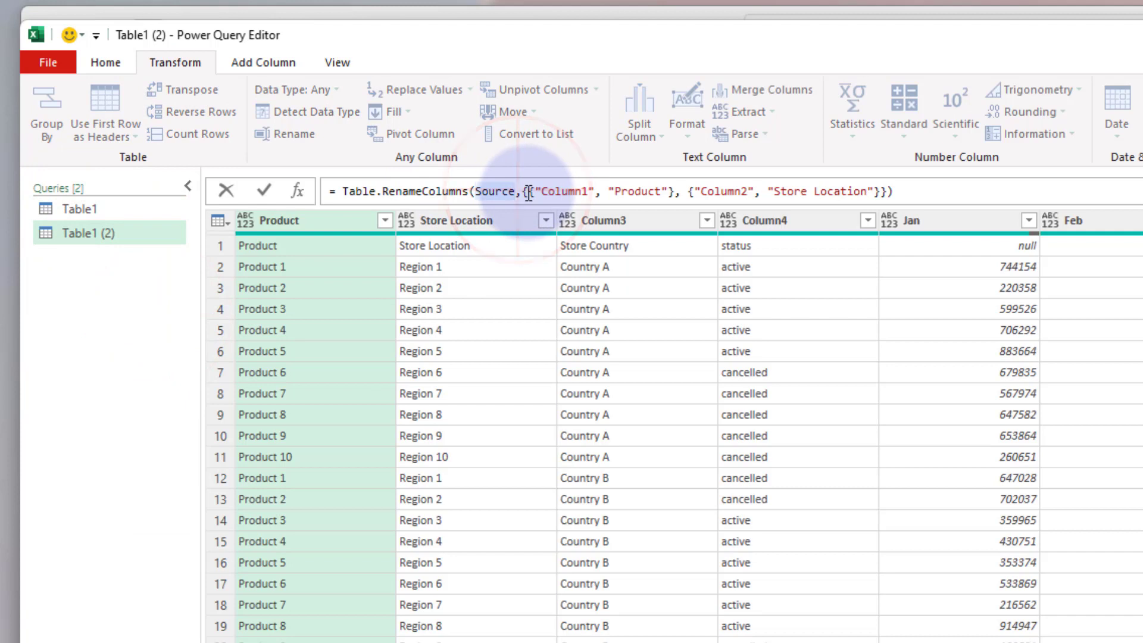
{"action": "left_click_drag", "start_coordinate": [528, 191], "coordinate": [272, 186]}
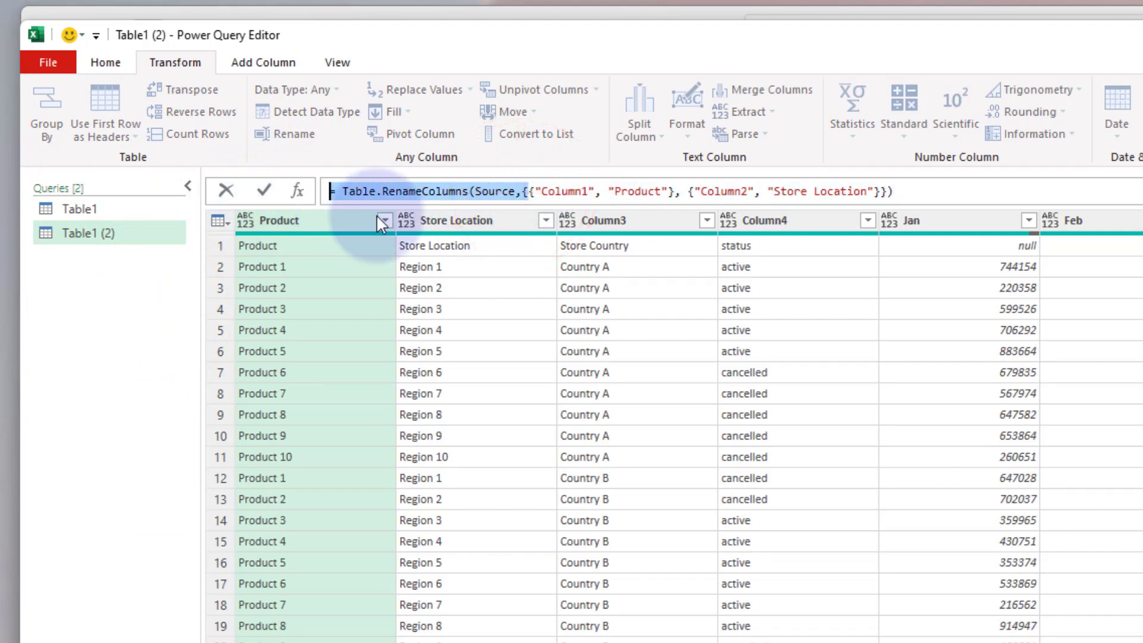
{"action": "key", "text": "BackSpace"}
{"action": "left_click", "coordinate": [702, 190]}
{"action": "key", "text": "BackSpace"}
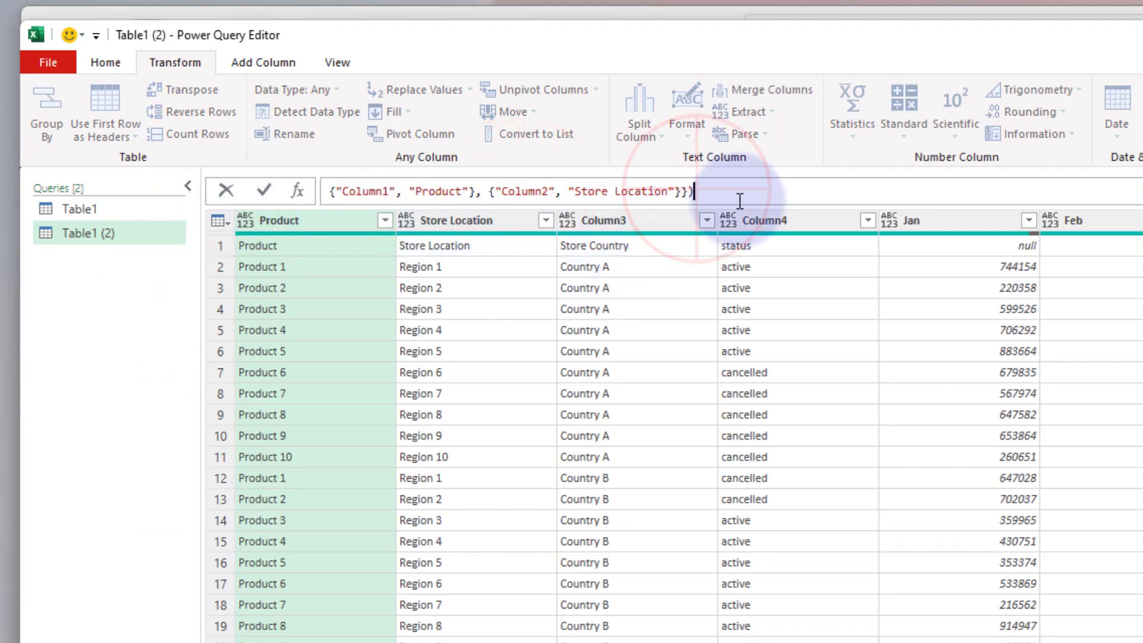
{"action": "key", "text": "Home"}
{"action": "type", "text": "= {"}
{"action": "key", "text": "Return"}
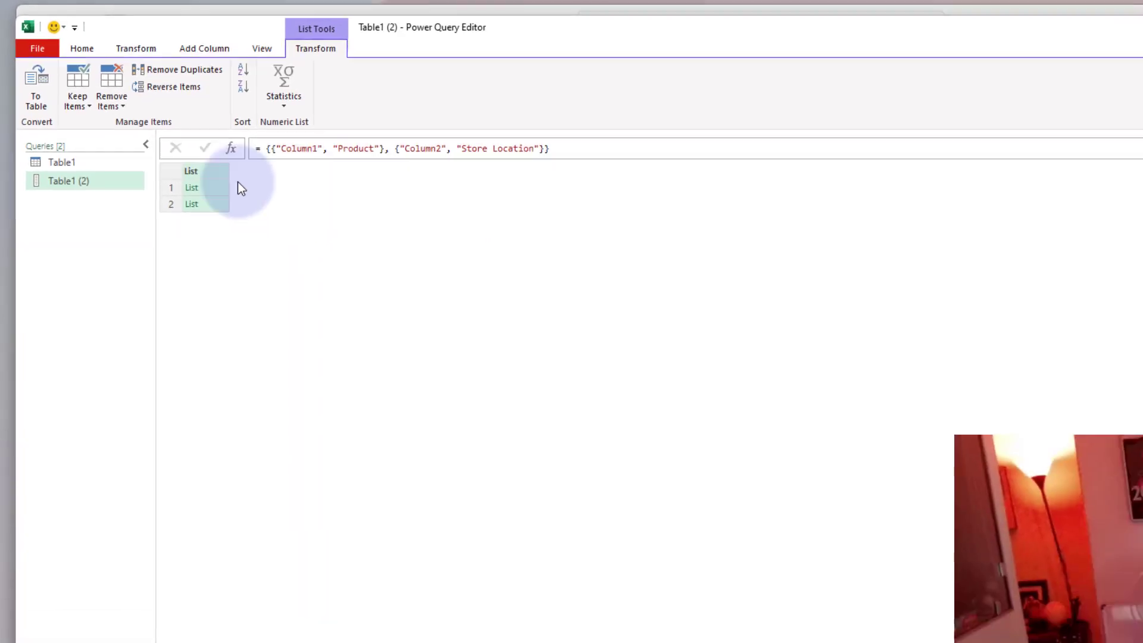
{"action": "left_click", "coordinate": [279, 240]}
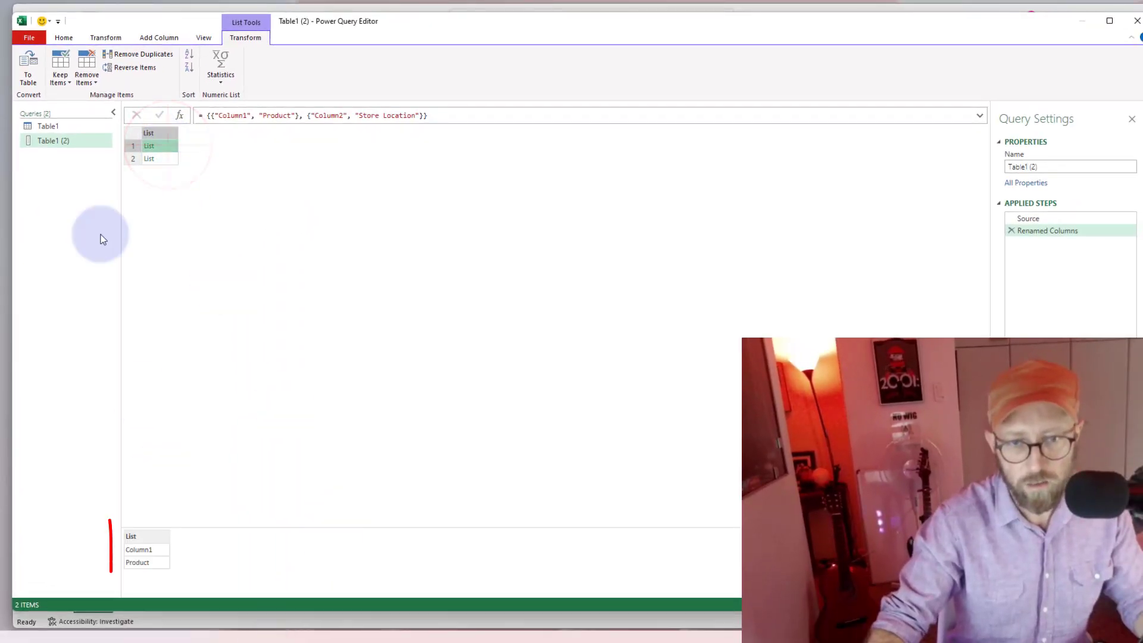
Step: Preview both nested lists in the Table1 (2) query to compare the old and new column name pairs
{"action": "left_click", "coordinate": [162, 158]}
{"action": "left_click", "coordinate": [165, 146]}
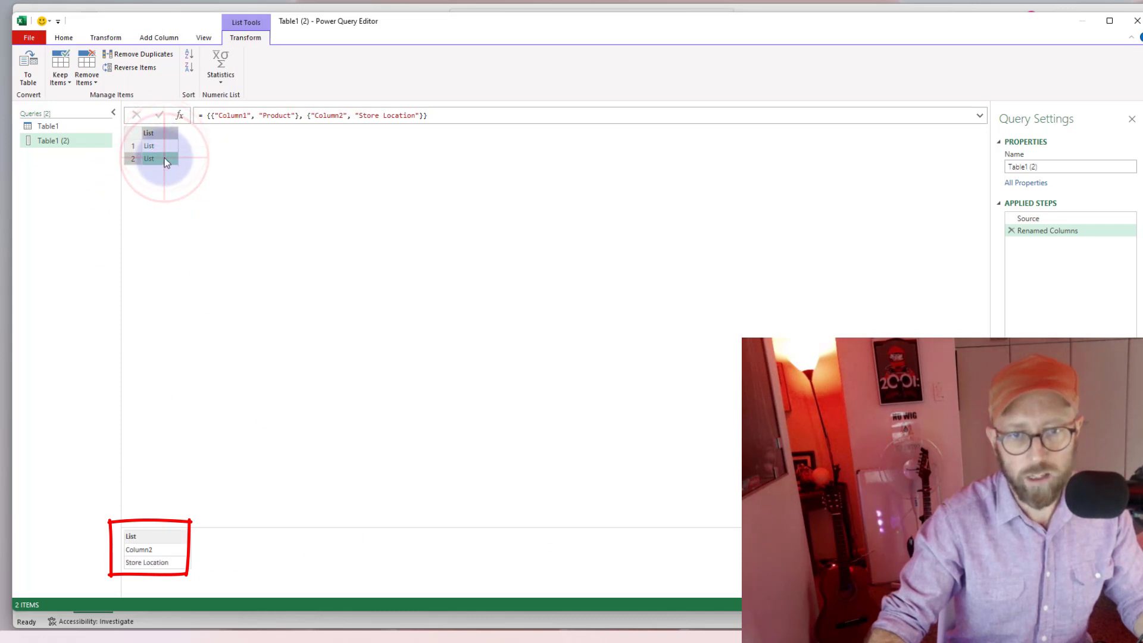
{"action": "left_click", "coordinate": [164, 158]}
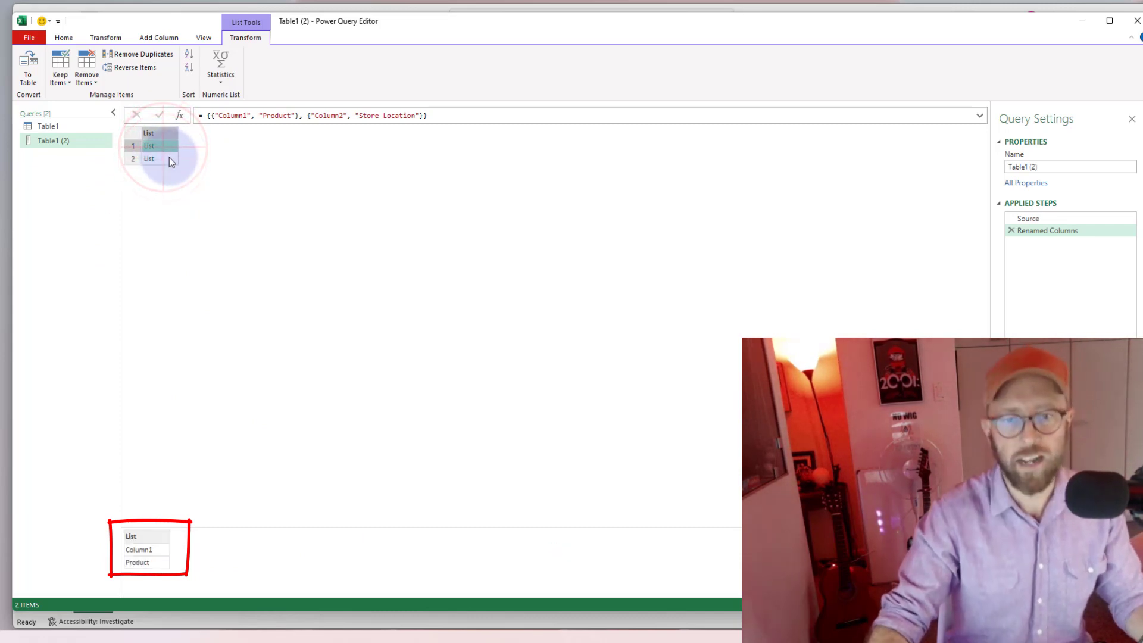
{"action": "left_click", "coordinate": [166, 146]}
Step: Delete the Renamed Columns step from the Table1 query
{"action": "left_click", "coordinate": [86, 127]}
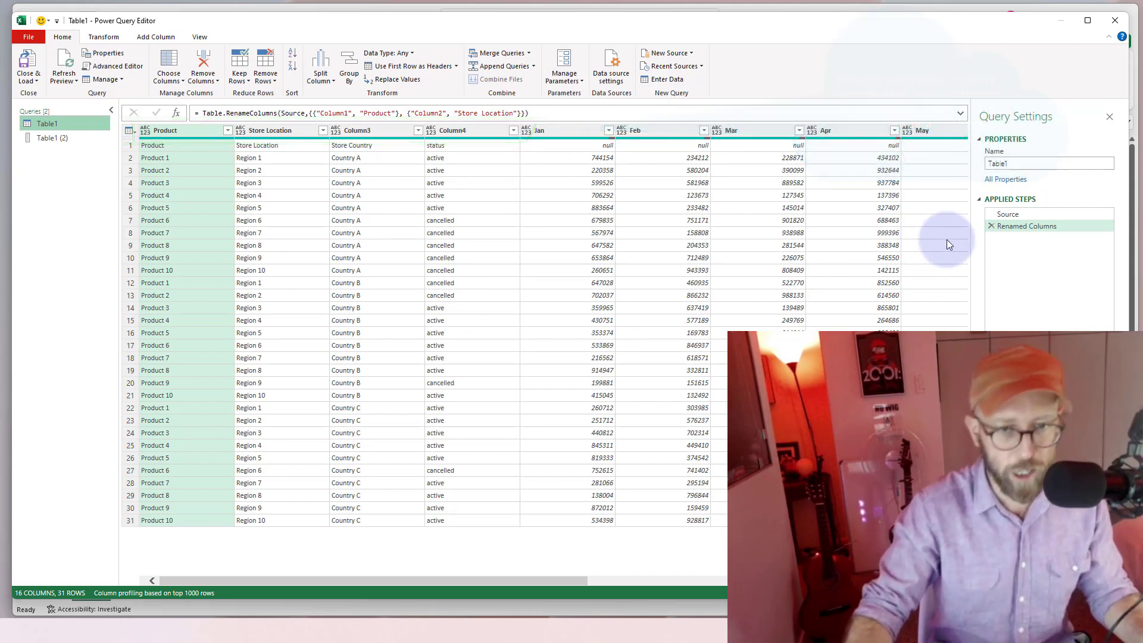
{"action": "left_click", "coordinate": [991, 225]}
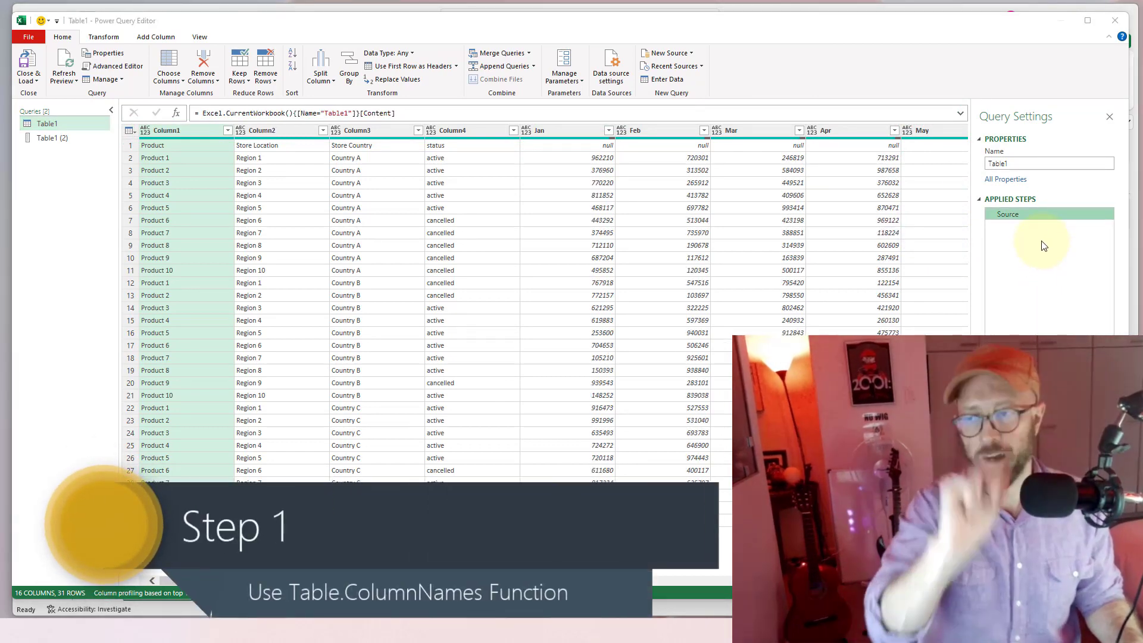
Step: Switch to the browser, view the Table.ColumnNames and List.PositionOf documentation pages, and return to the Power Query Editor
{"action": "key", "text": "alt+Tab"}
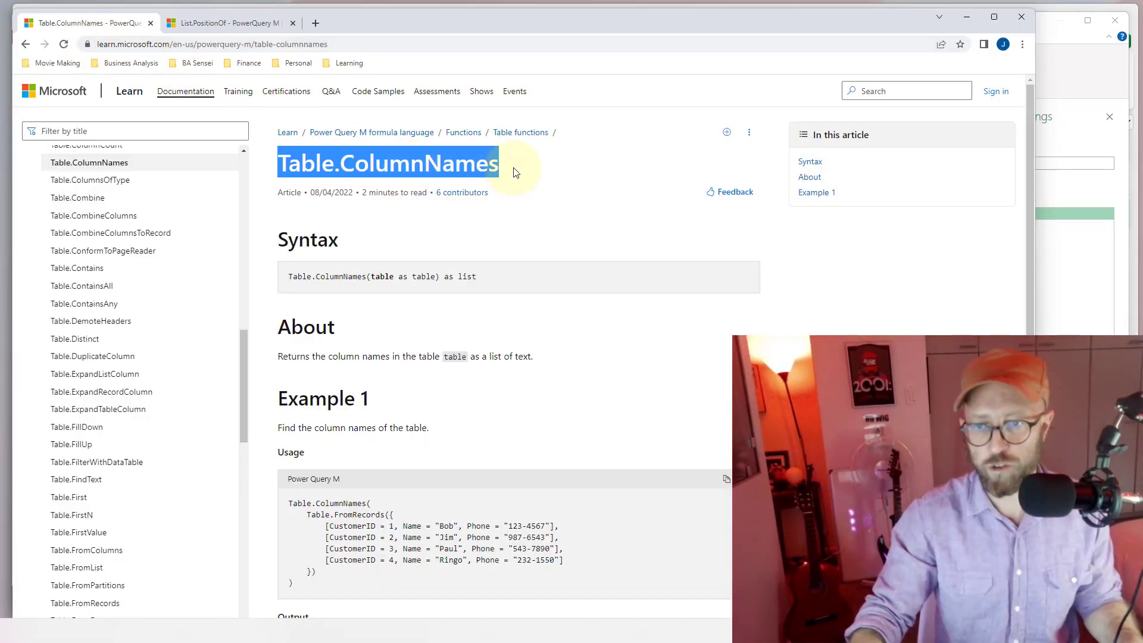
{"action": "left_click_drag", "start_coordinate": [512, 170], "coordinate": [321, 162]}
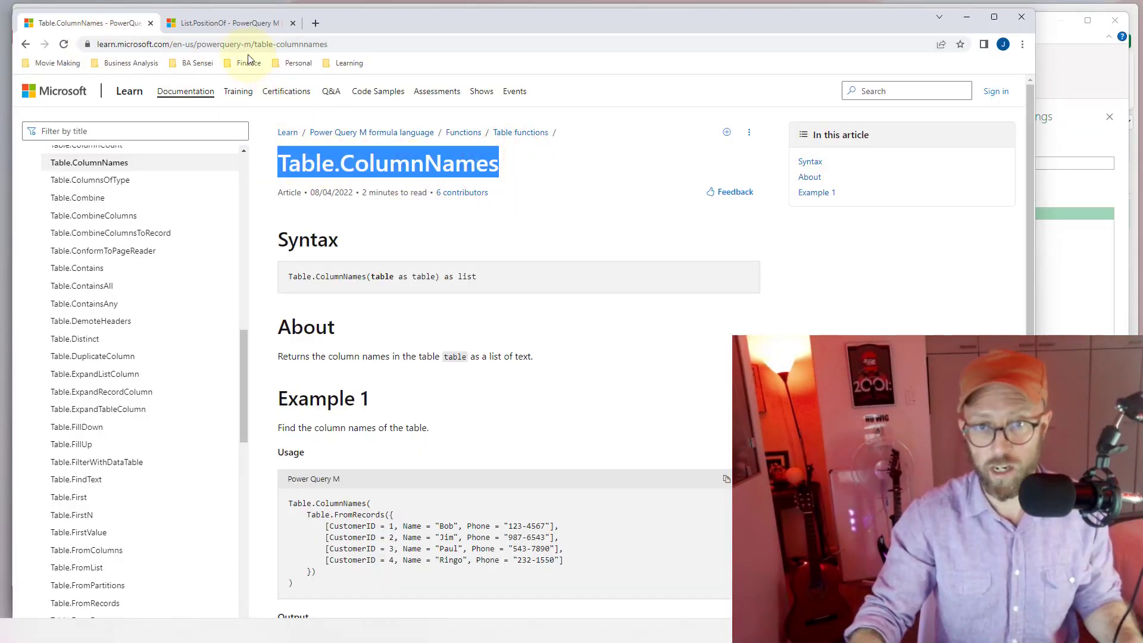
{"action": "left_click", "coordinate": [222, 24]}
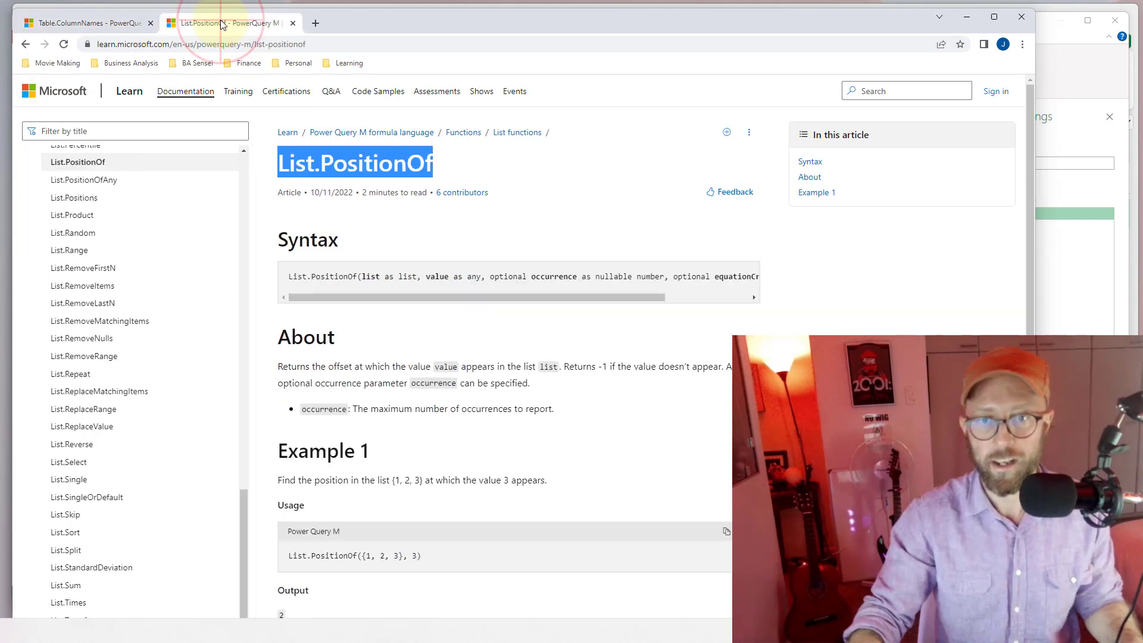
{"action": "left_click", "coordinate": [454, 171]}
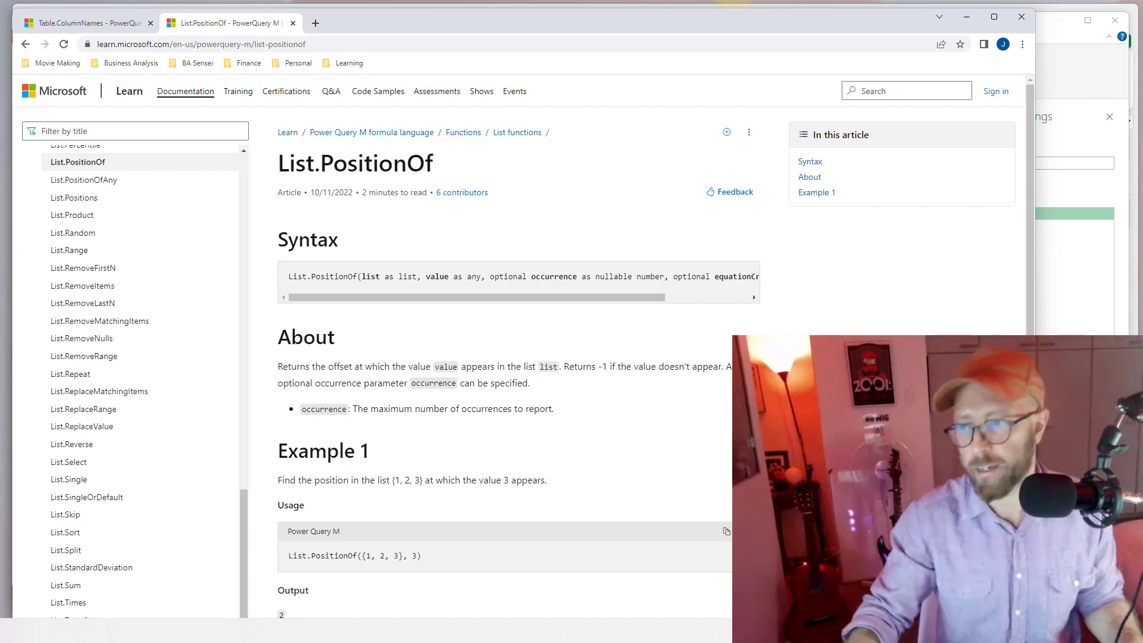
{"action": "left_click", "coordinate": [966, 19]}
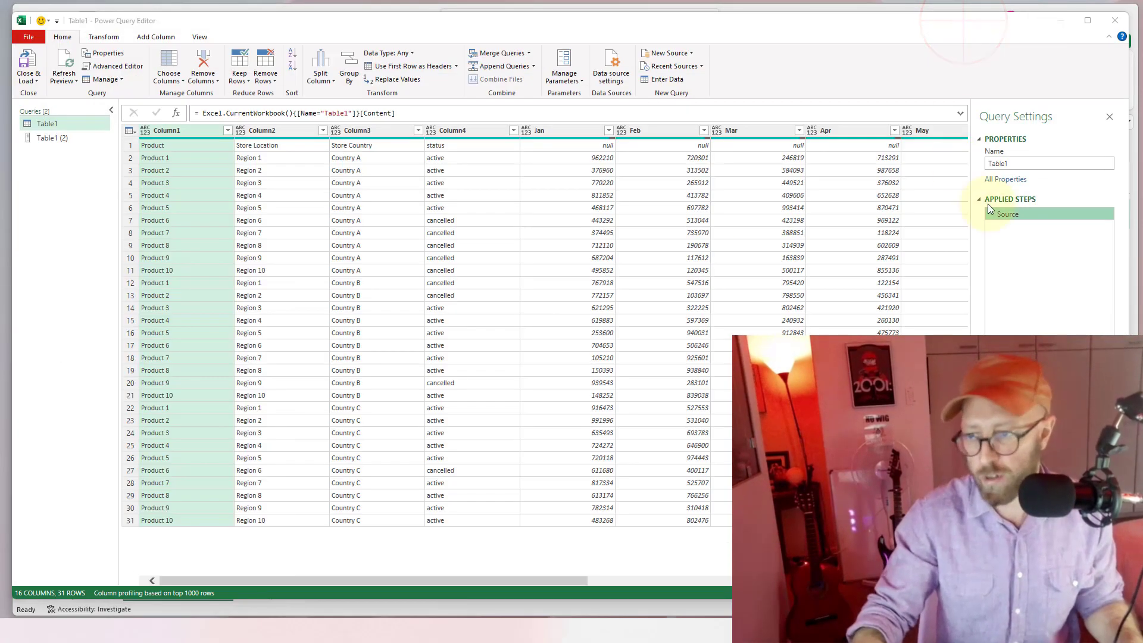
Step: Insert a step after Source in the Table1 query with the formula = Table.ColumnNames(Source)
{"action": "right_click", "coordinate": [1035, 218]}
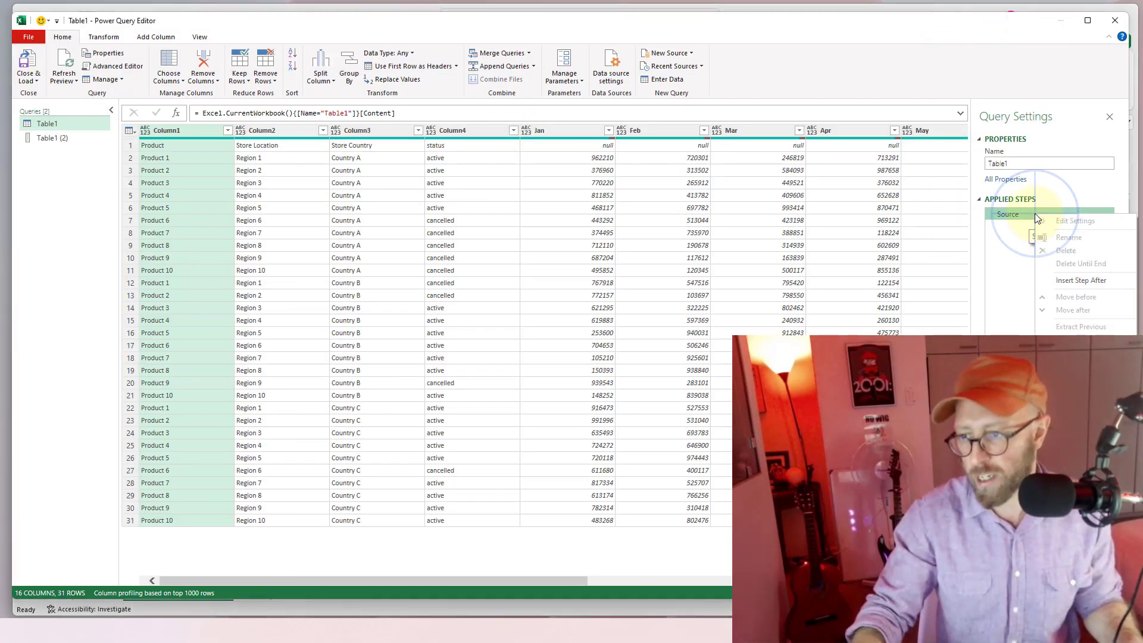
{"action": "left_click", "coordinate": [1078, 277]}
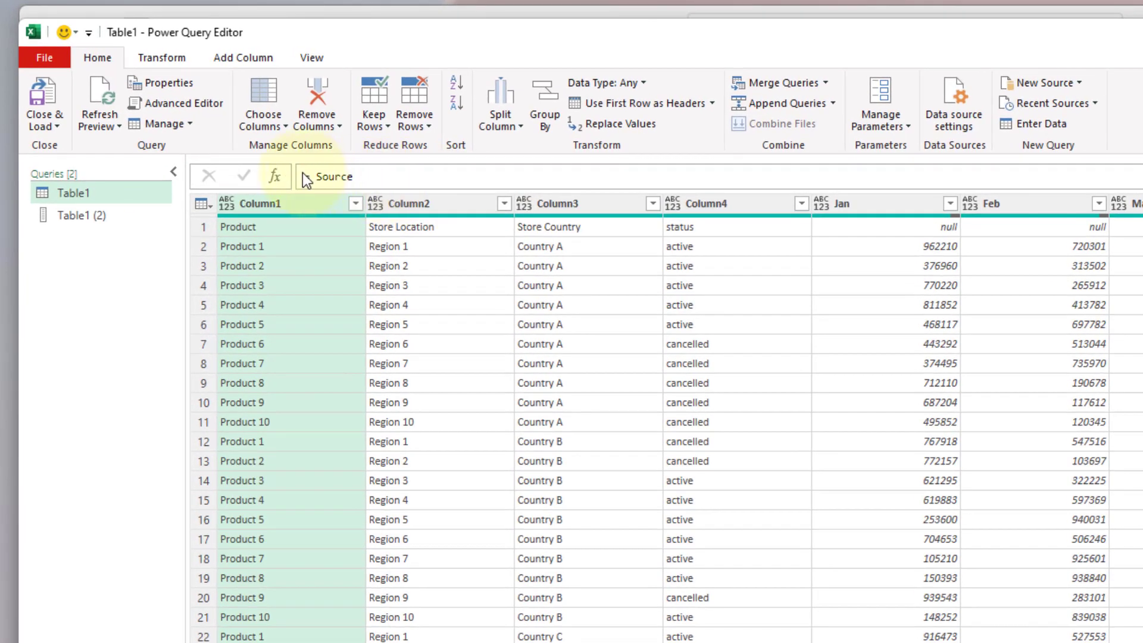
{"action": "left_click", "coordinate": [316, 173]}
{"action": "type", "text": "Table."}
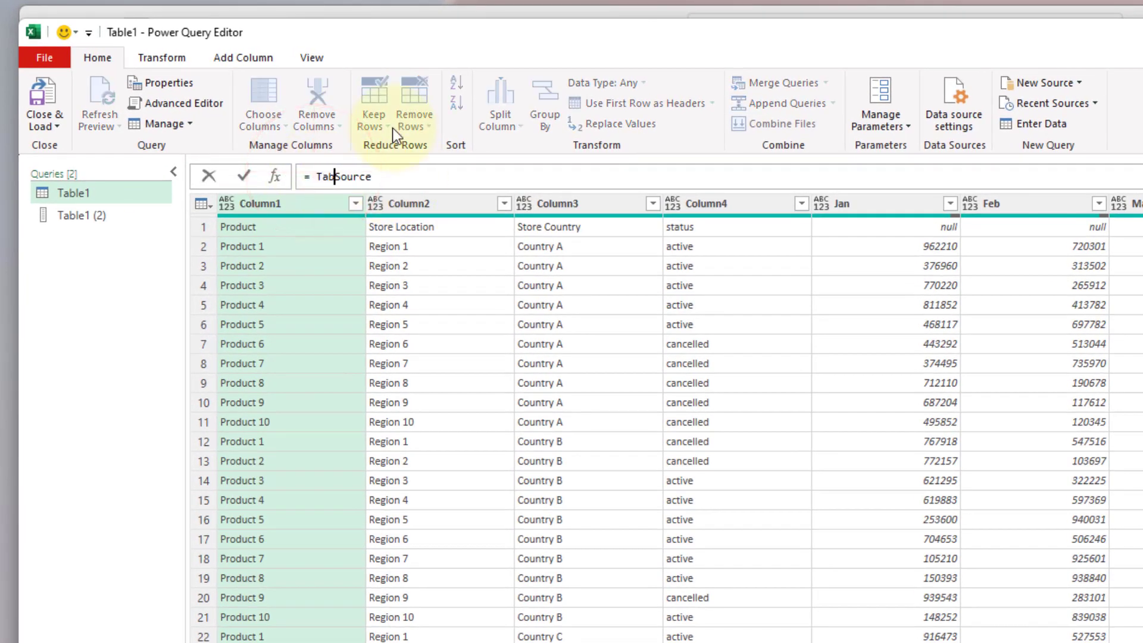
{"action": "type", "text": "Col"}
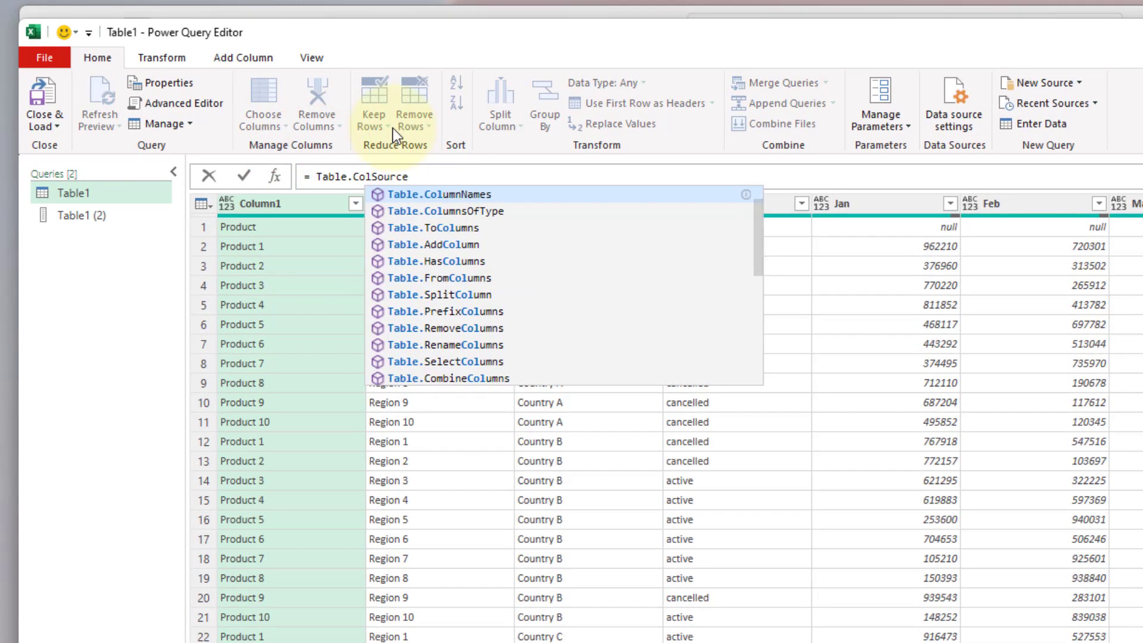
{"action": "key", "text": "Tab"}
{"action": "type", "text": "(Source"}
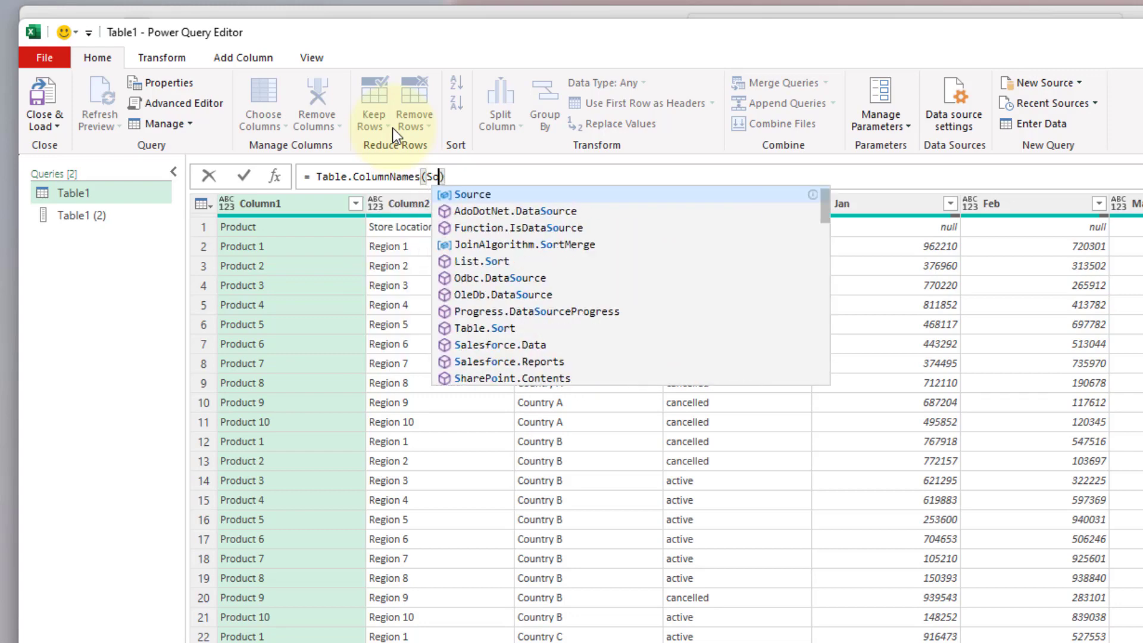
{"action": "key", "text": "Return"}
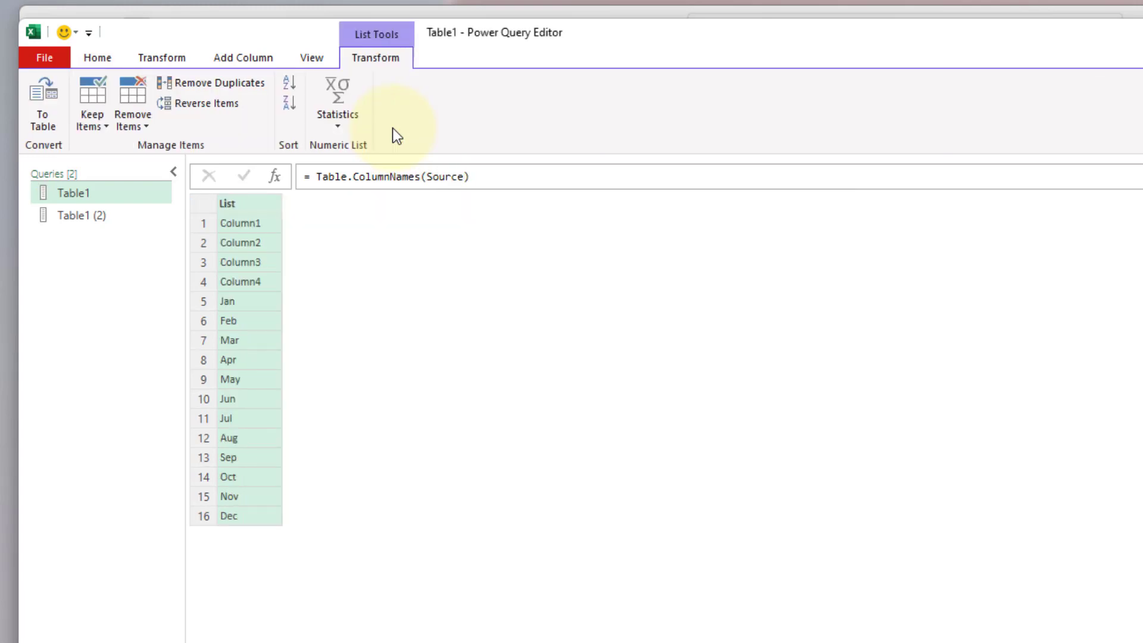
Step: Wrap the column names formula to find the first month's position: = List.PositionOf(Table.ColumnNames(Source), "Jan")
{"action": "left_click", "coordinate": [251, 302]}
{"action": "left_click", "coordinate": [263, 515]}
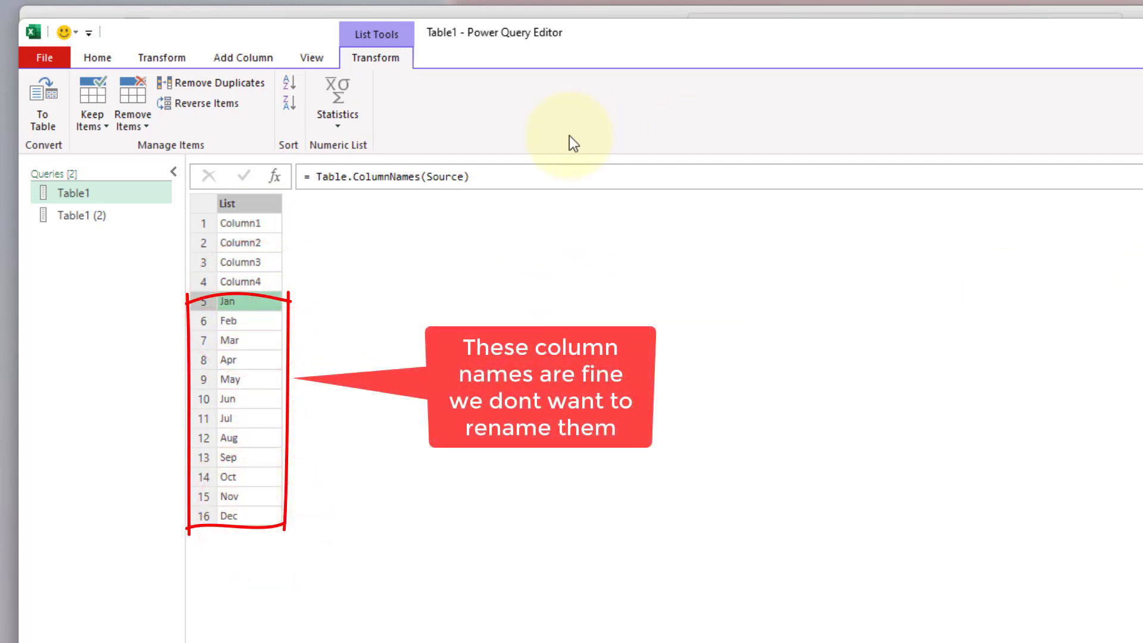
{"action": "left_click", "coordinate": [314, 177]}
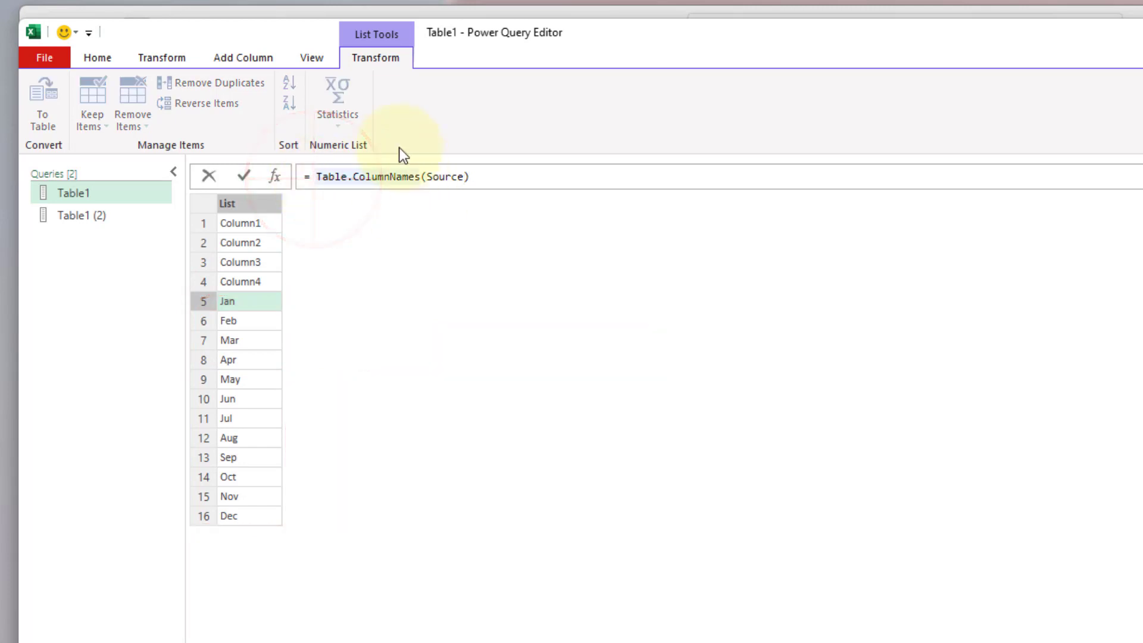
{"action": "type", "text": "List."}
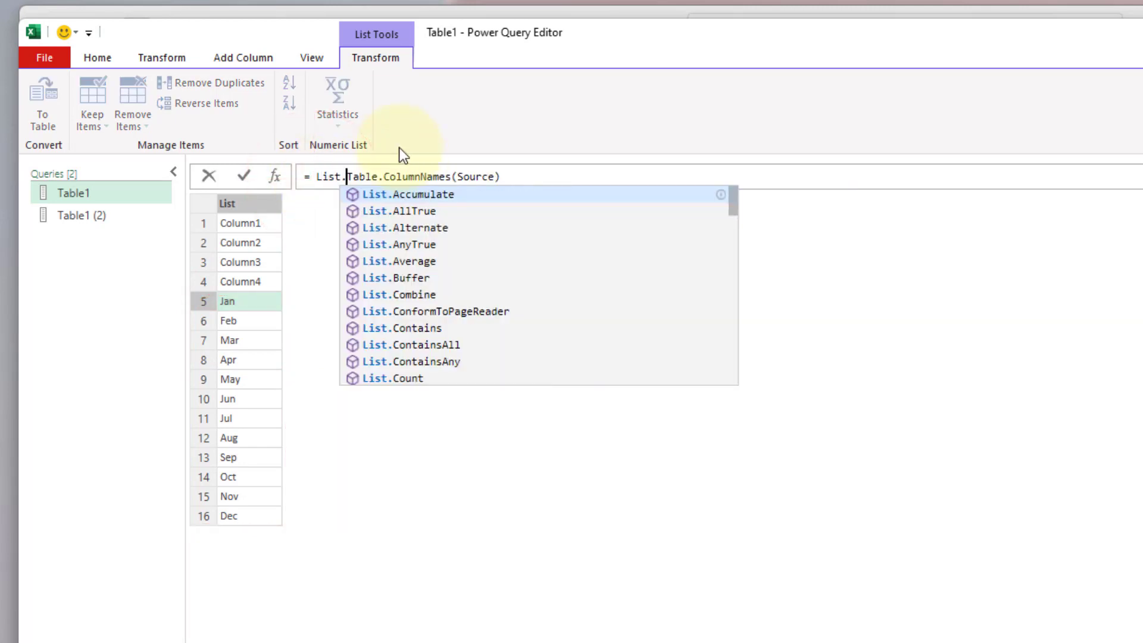
{"action": "type", "text": "Posit"}
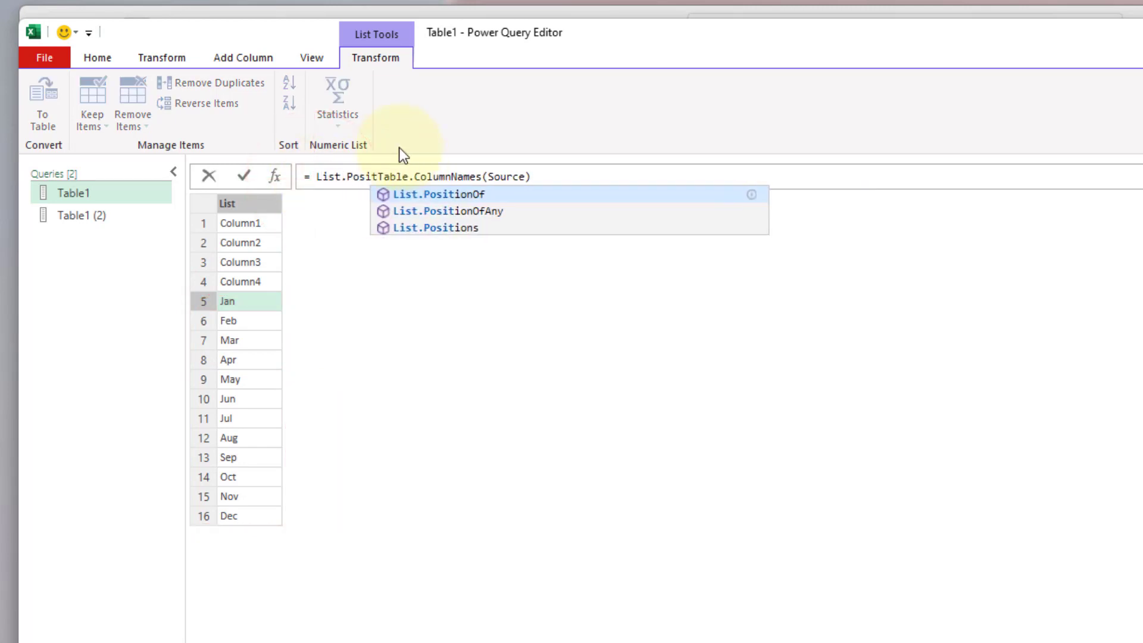
{"action": "key", "text": "Tab"}
{"action": "type", "text": "("}
{"action": "left_click", "coordinate": [586, 173]}
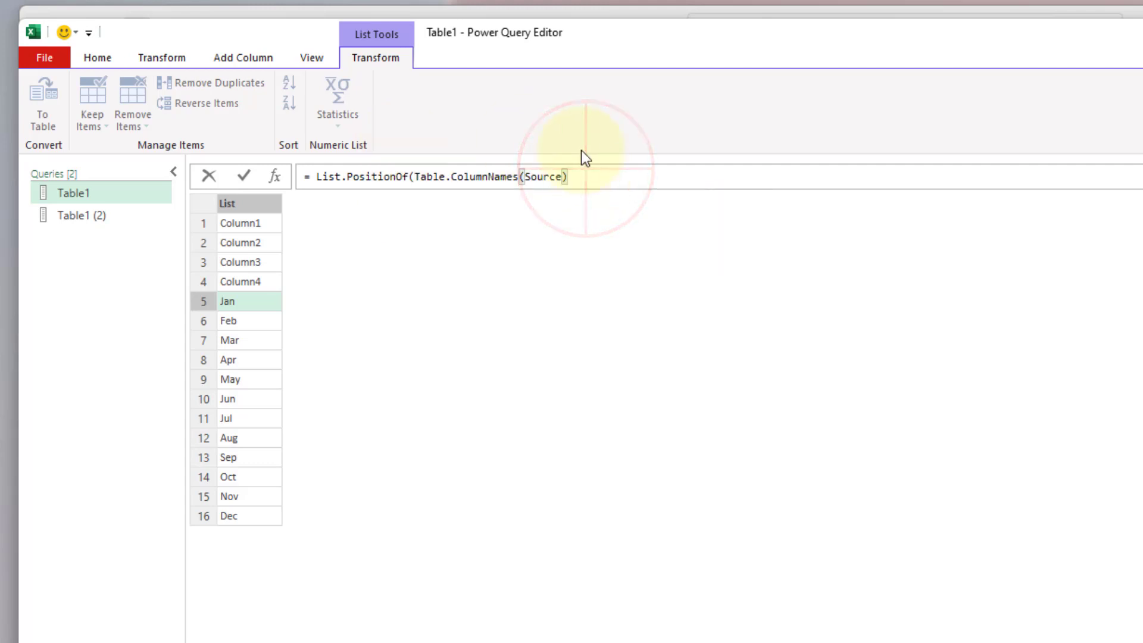
{"action": "type", "text": ", \"Jan"}
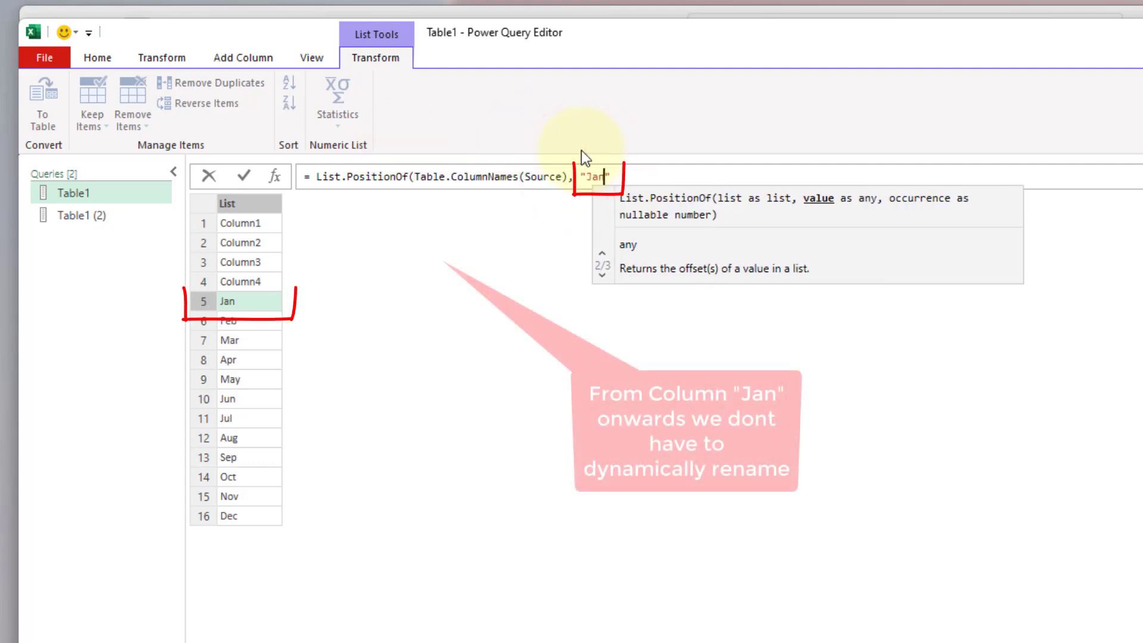
{"action": "type", "text": "\")"}
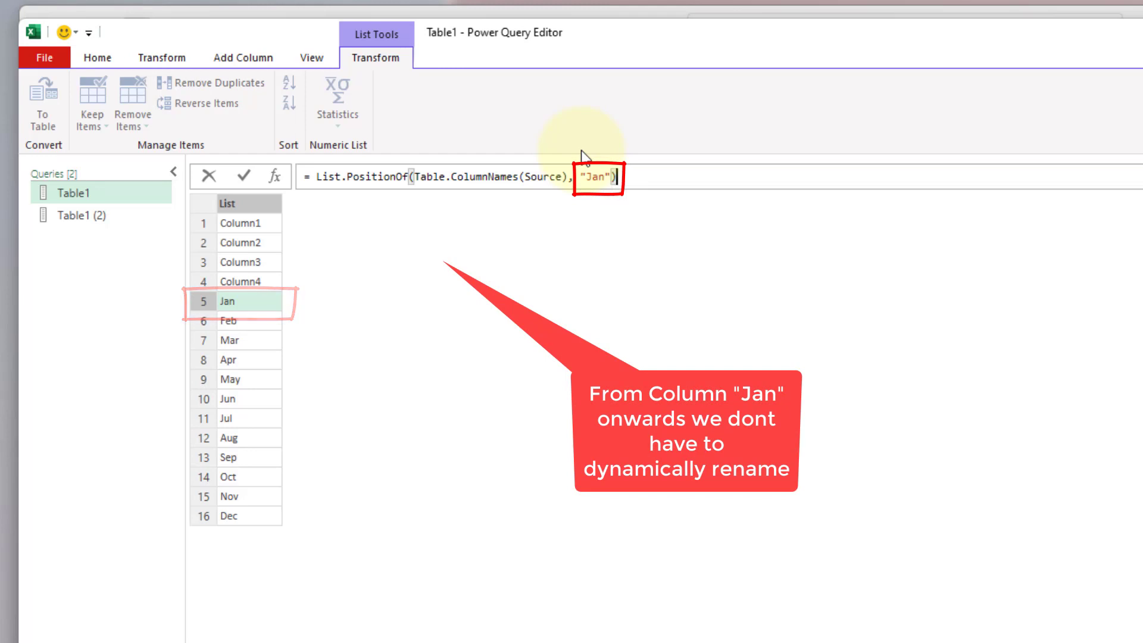
{"action": "key", "text": "Return"}
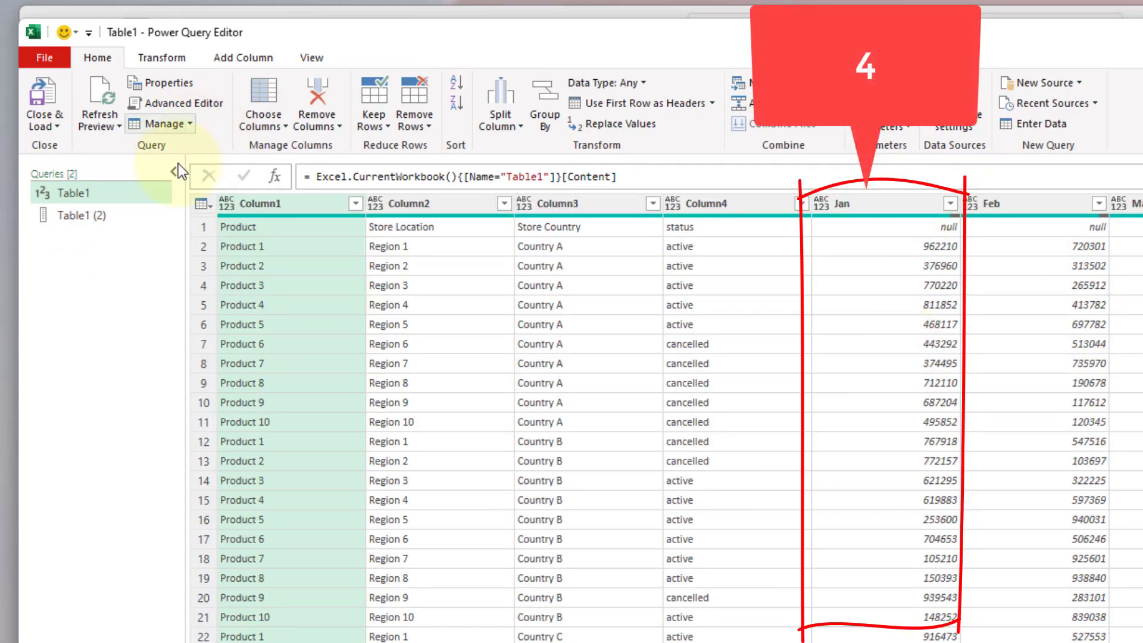
Step: Check the zero-based positions of the columns up to Jan in the Source step's table
{"action": "left_click", "coordinate": [405, 225]}
{"action": "left_click", "coordinate": [604, 230]}
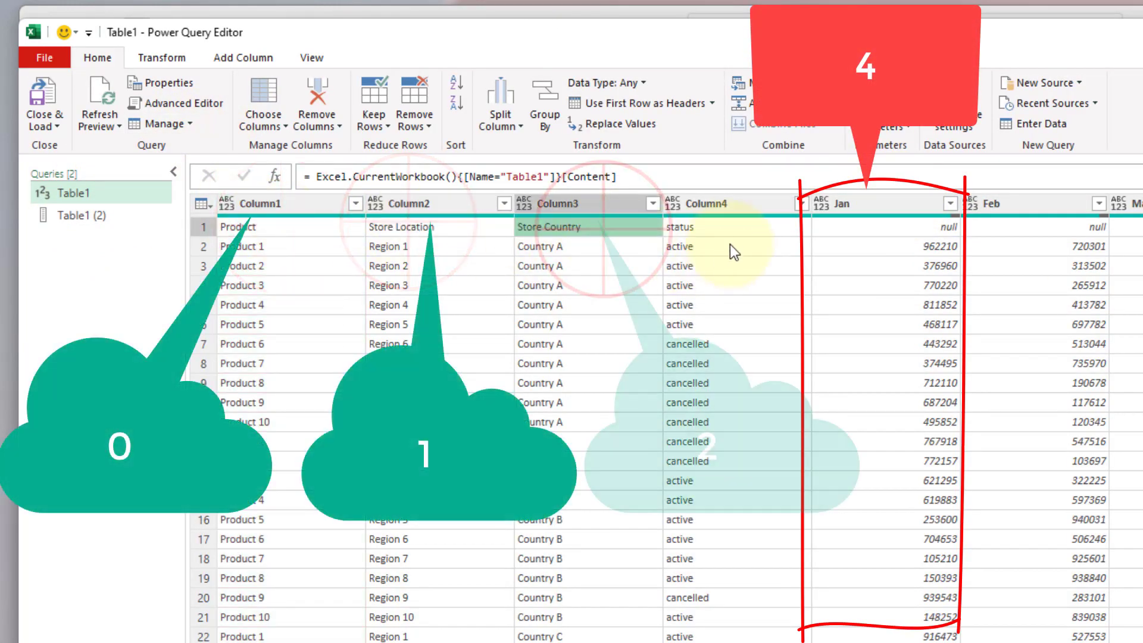
{"action": "left_click", "coordinate": [730, 233]}
{"action": "left_click", "coordinate": [928, 228]}
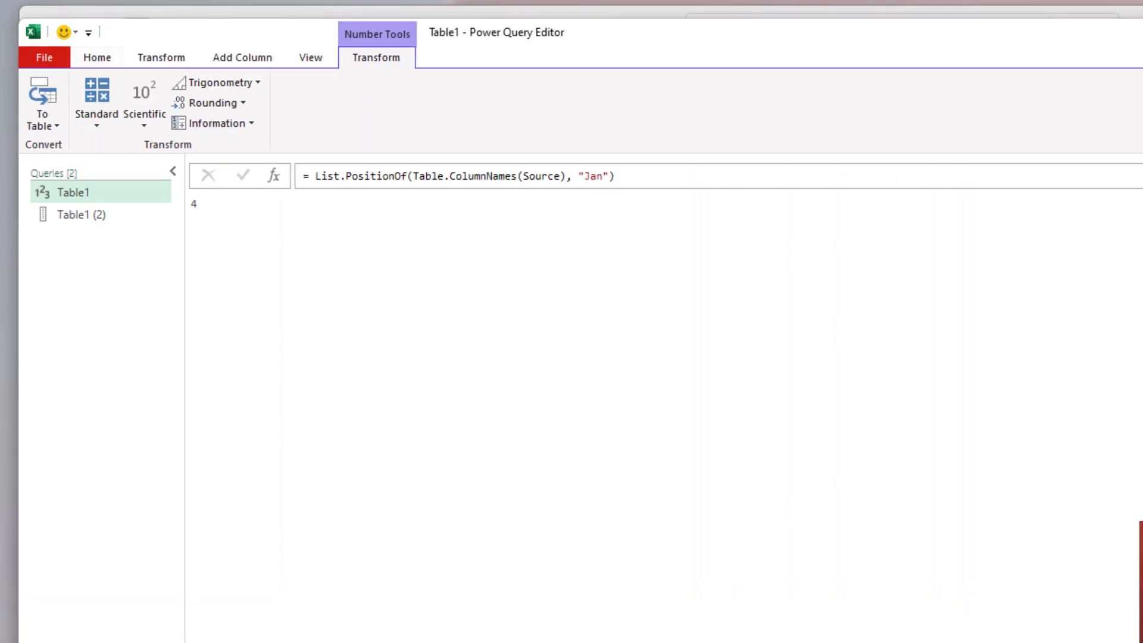
Step: Rename the List.PositionOf step as ColChangeNr
{"action": "key", "text": "F2"}
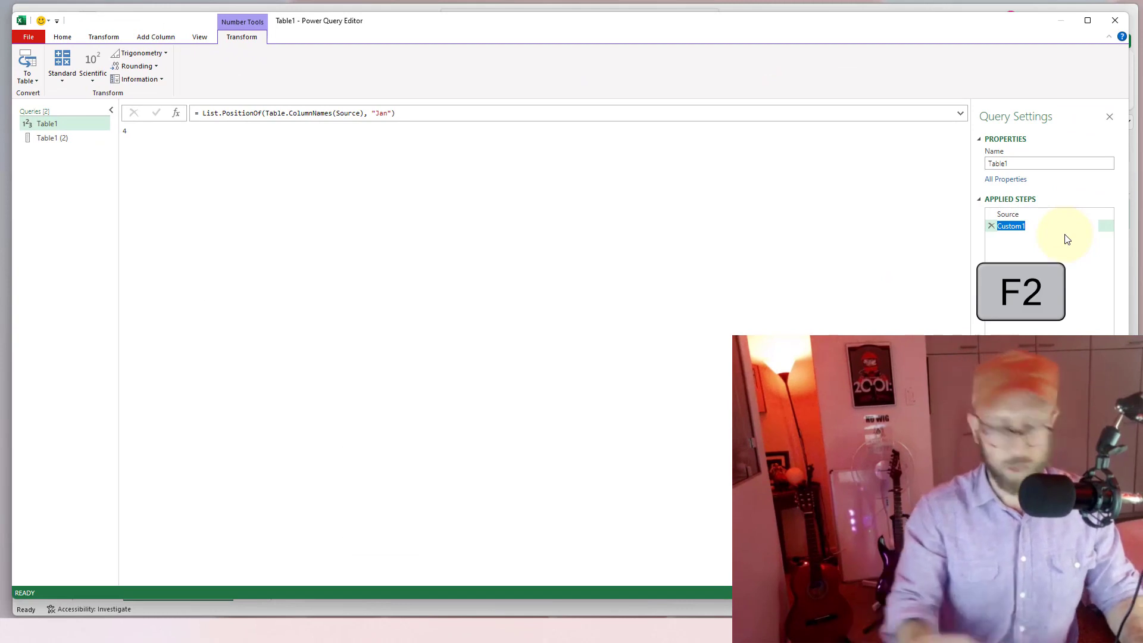
{"action": "type", "text": "Col"}
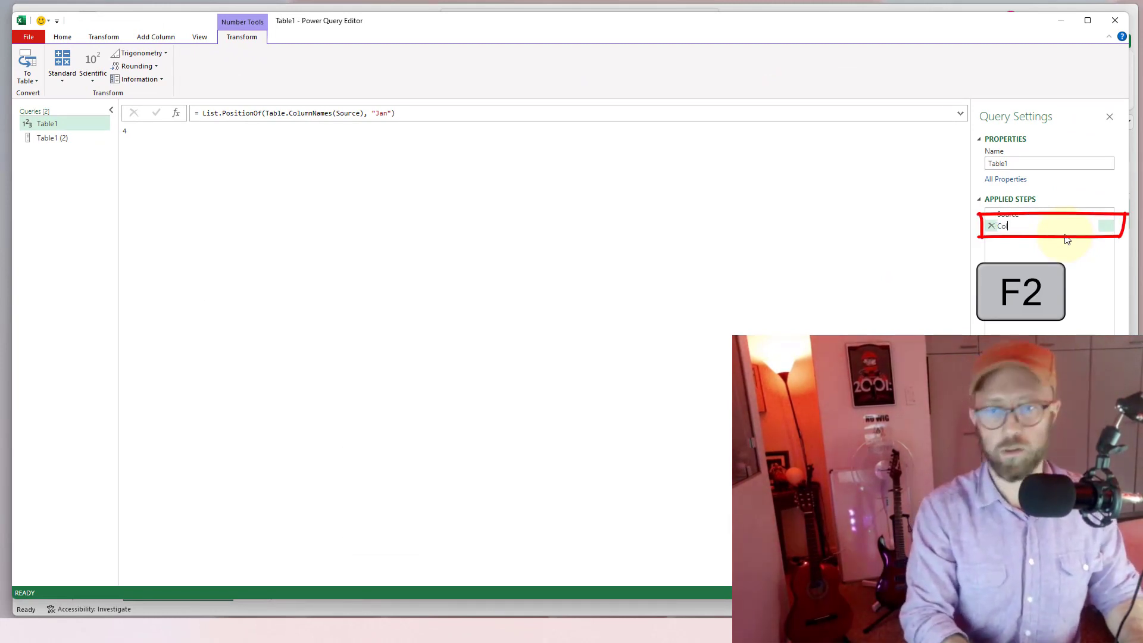
{"action": "type", "text": "ChangeNr"}
{"action": "key", "text": "Return"}
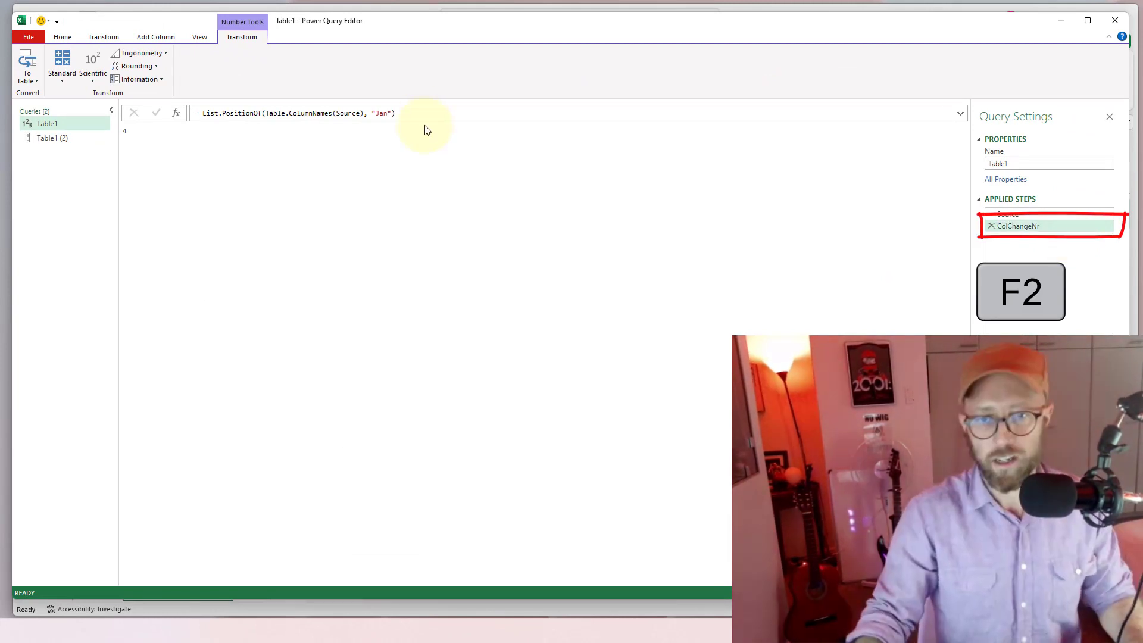
Step: Insert a step after ColChangeNr and set its formula to = Table.ColumnNames(Source)
{"action": "left_click", "coordinate": [1037, 229]}
{"action": "right_click", "coordinate": [1036, 229]}
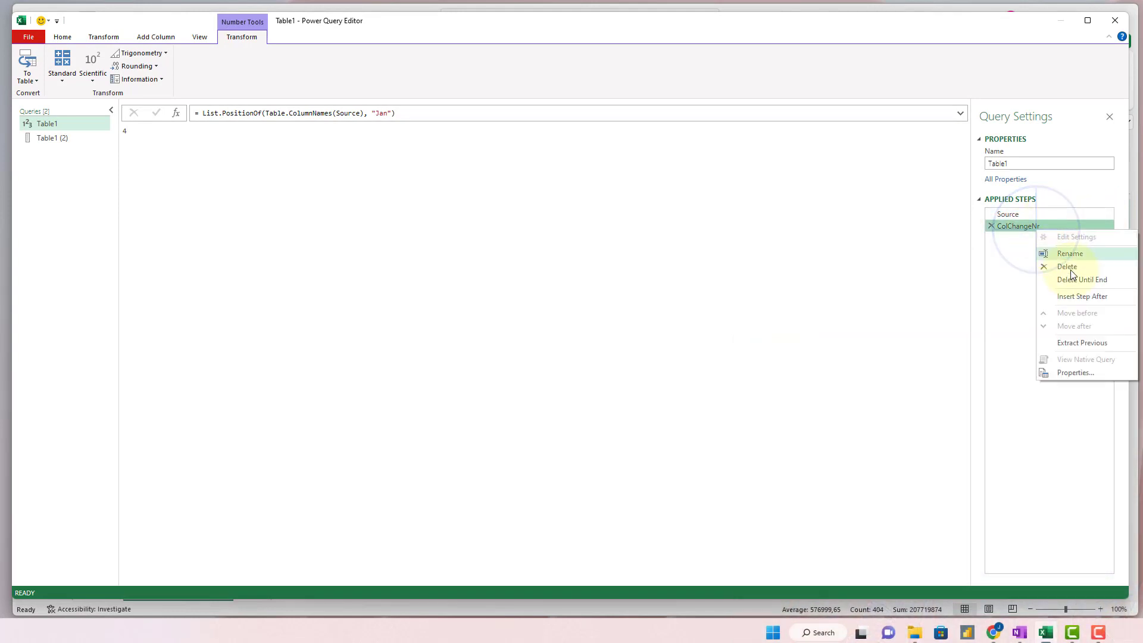
{"action": "left_click", "coordinate": [1102, 298]}
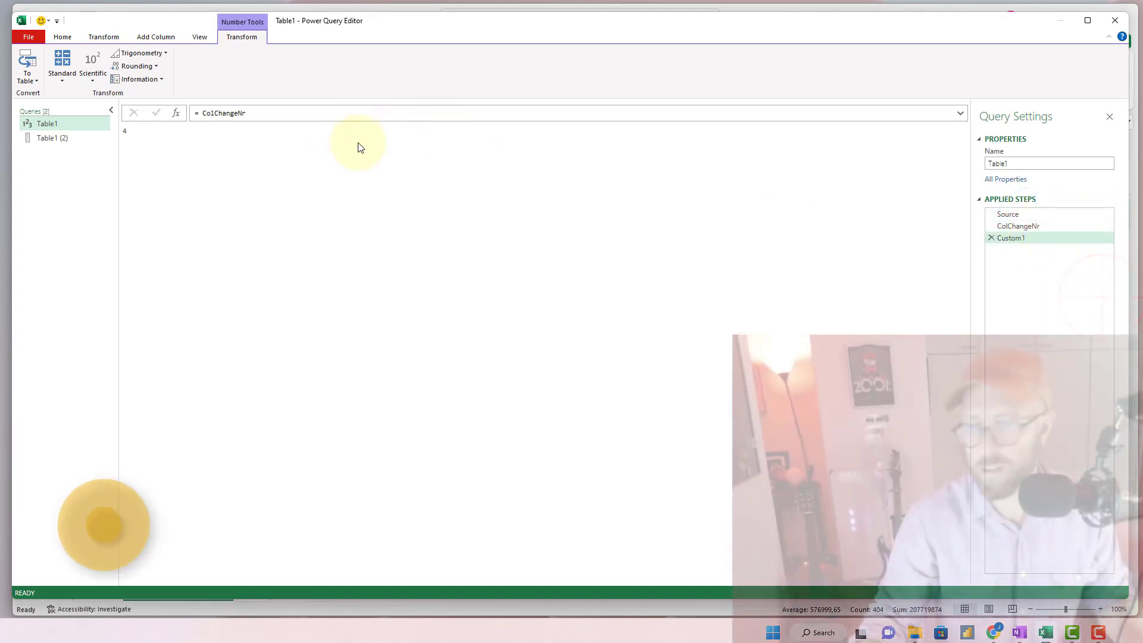
{"action": "left_click", "coordinate": [226, 112]}
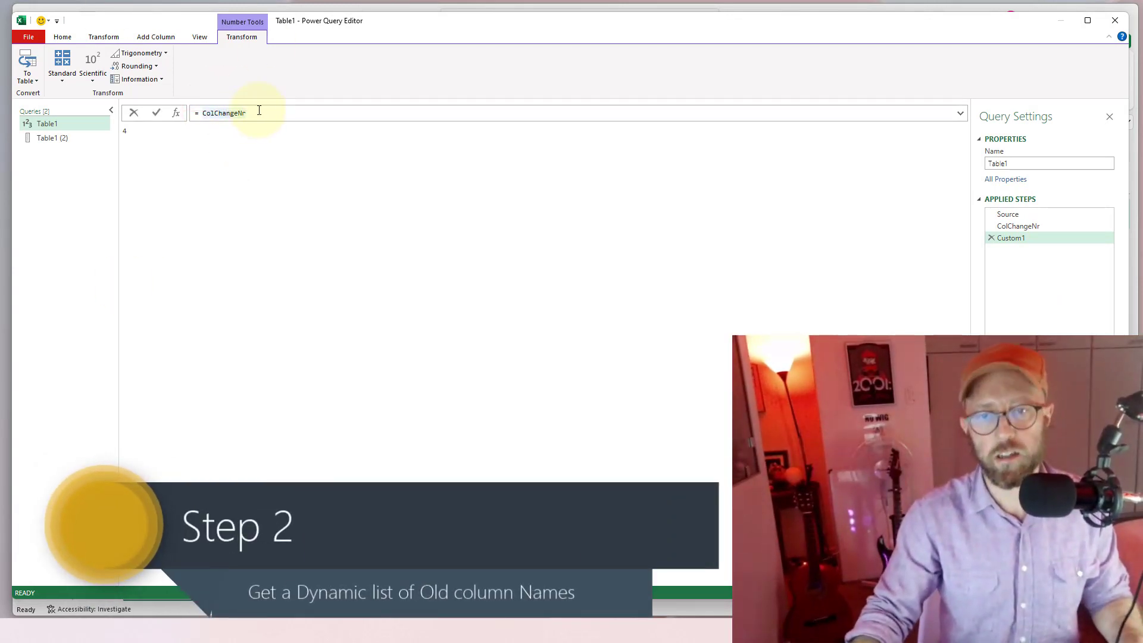
{"action": "left_click_drag", "start_coordinate": [258, 110], "coordinate": [203, 114]}
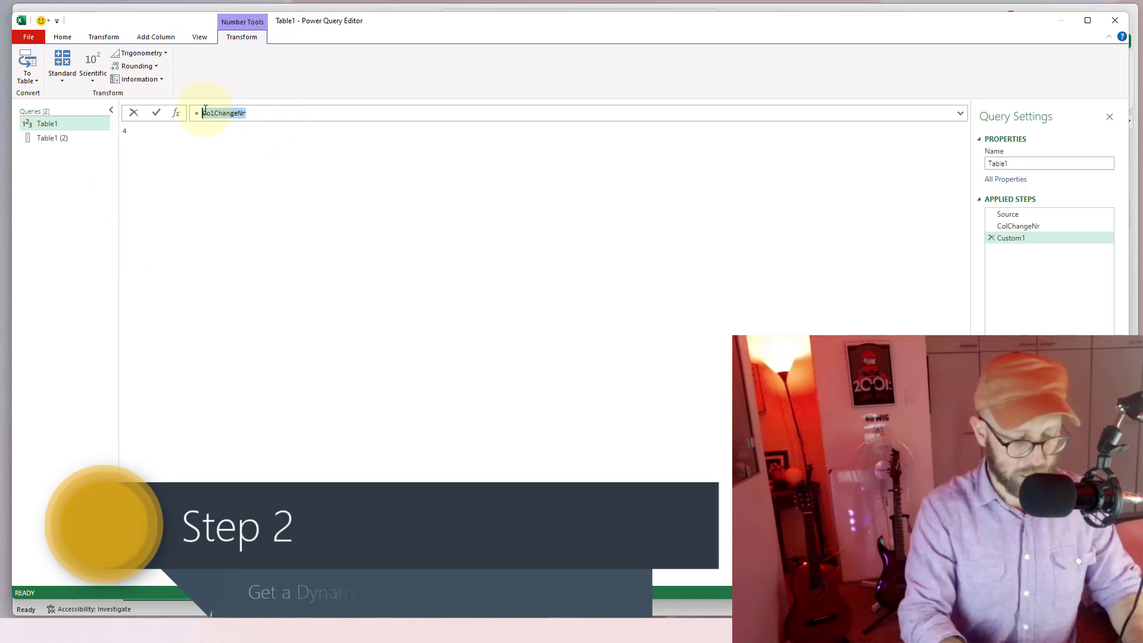
{"action": "type", "text": "Table."}
{"action": "key", "text": "Tab"}
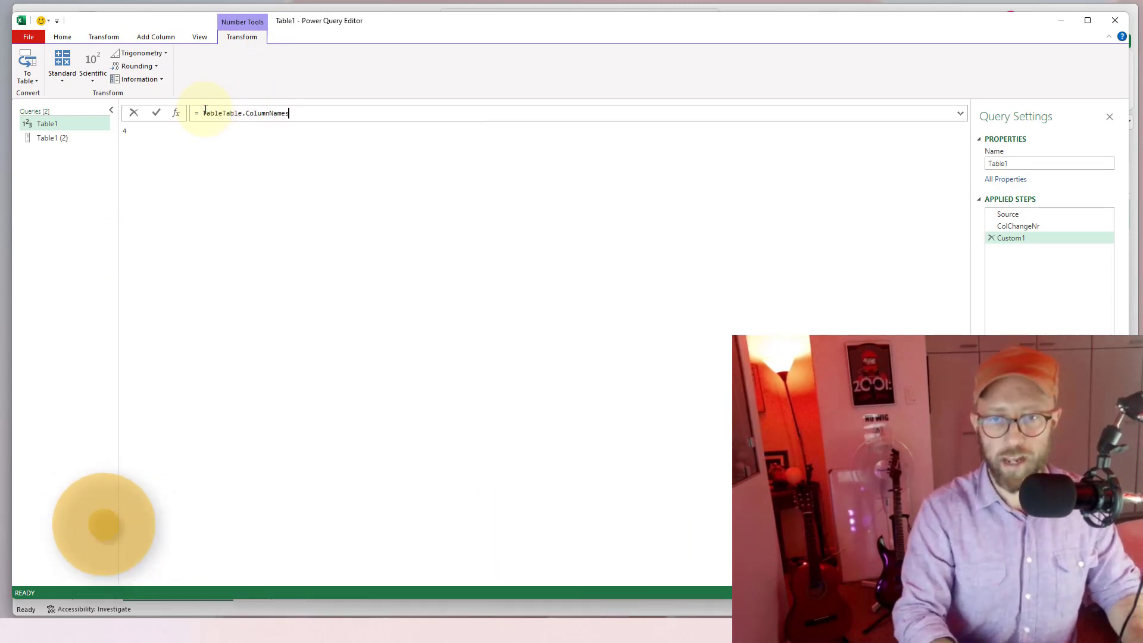
{"action": "type", "text": "(Source)"}
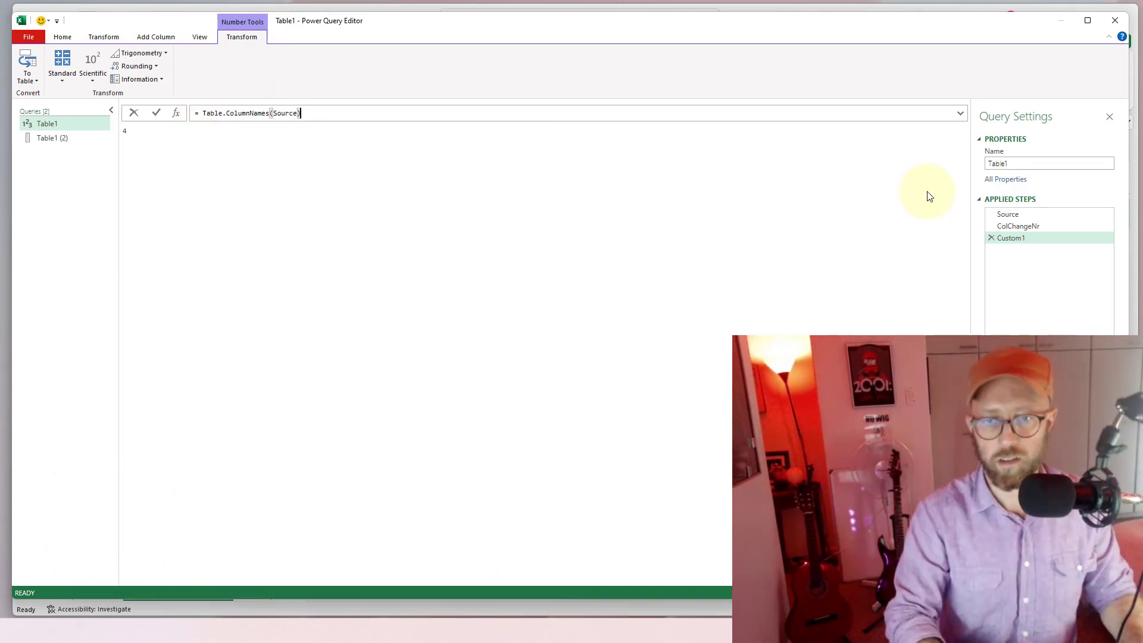
{"action": "key", "text": "Return"}
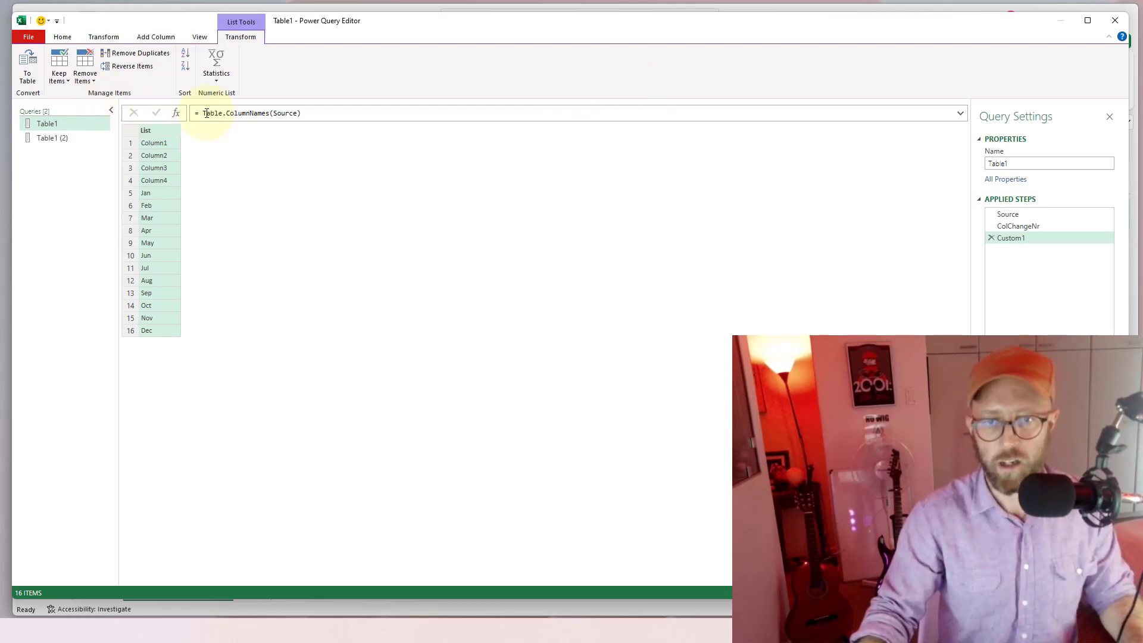
Step: Wrap the column names formula to keep only the names before Jan: = List.FirstN(Table.ColumnNames(Source), ColChangeNr)
{"action": "key", "text": "alt+Tab"}
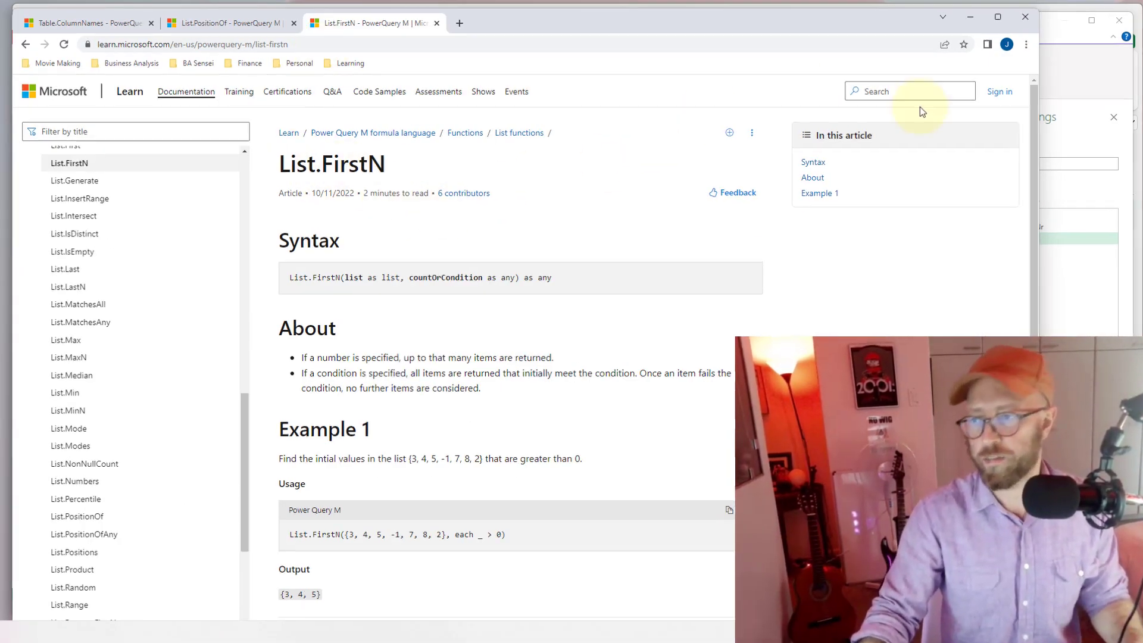
{"action": "key", "text": "alt+Tab"}
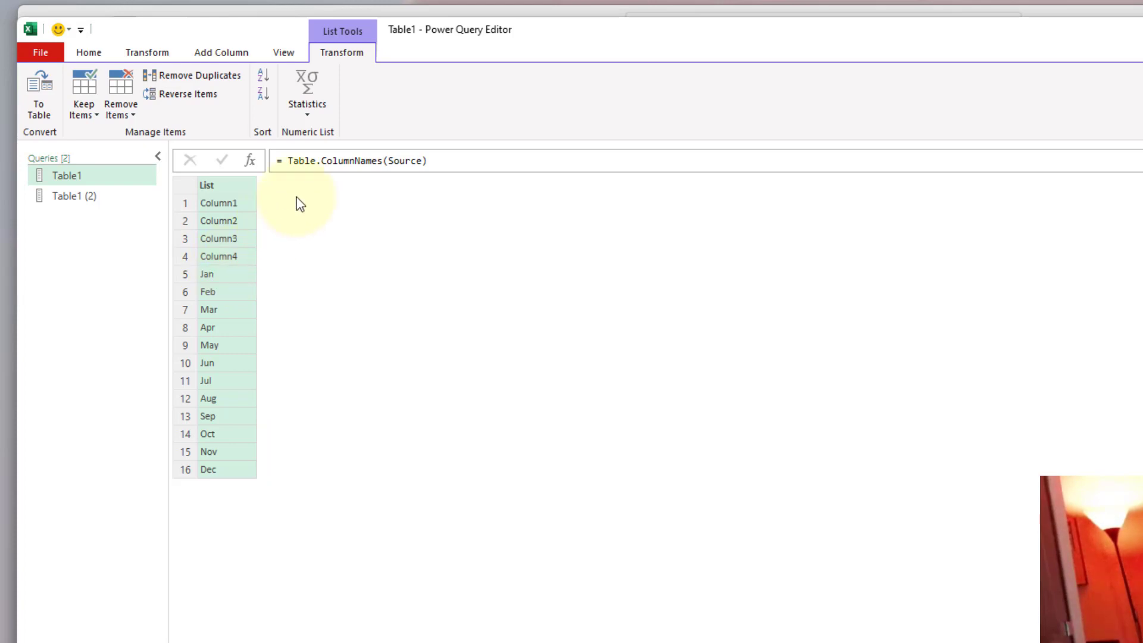
{"action": "left_click", "coordinate": [288, 161]}
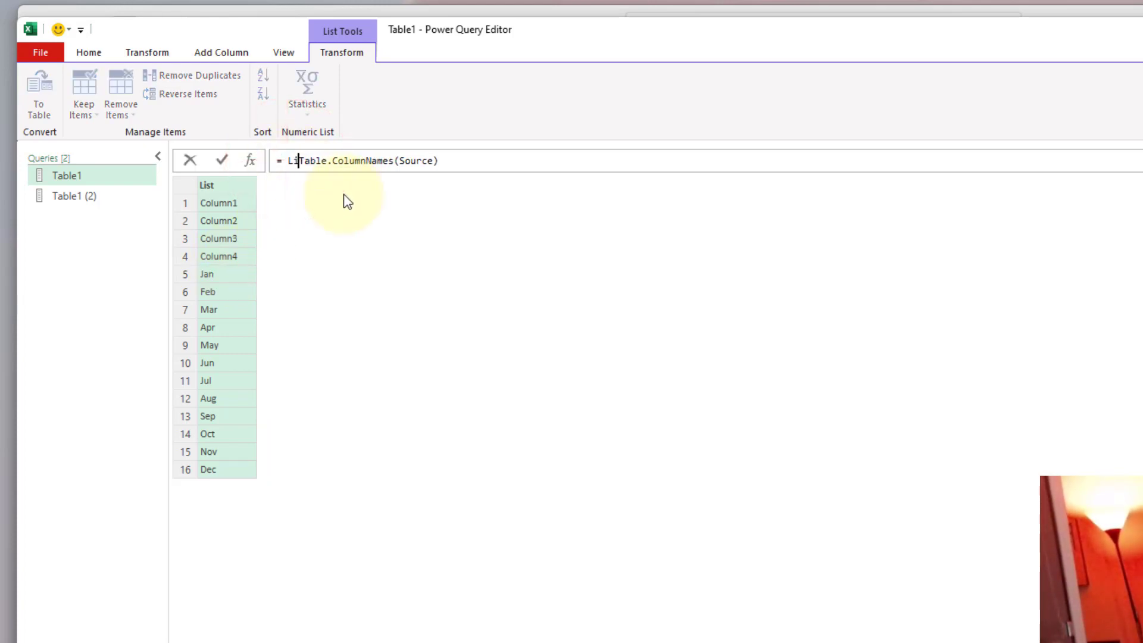
{"action": "type", "text": "List.FirstN("}
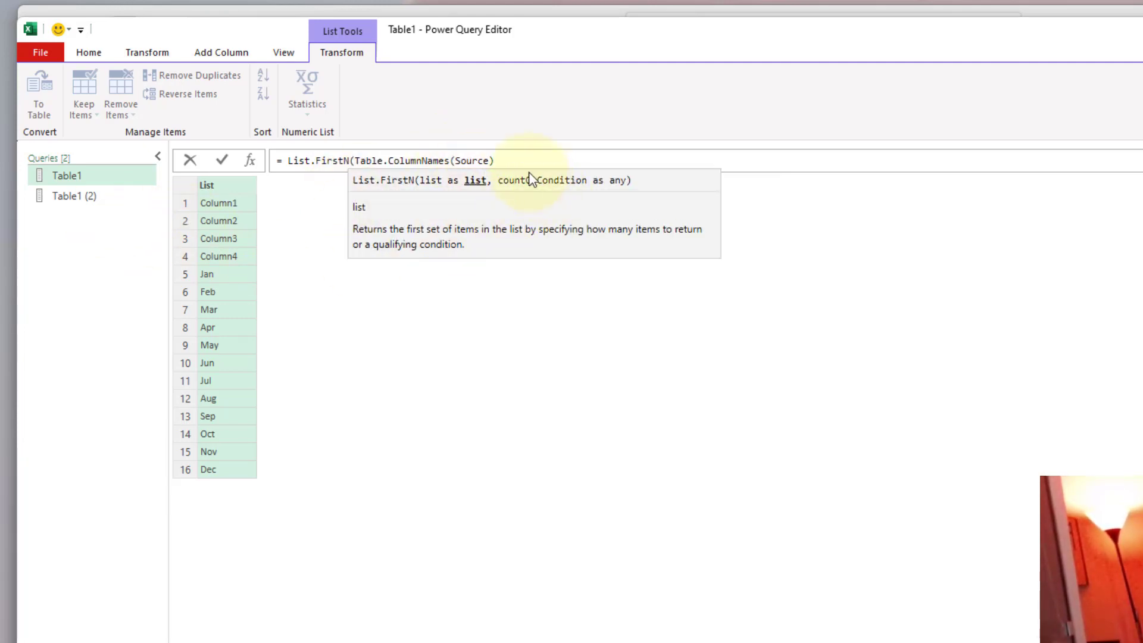
{"action": "left_click", "coordinate": [519, 156]}
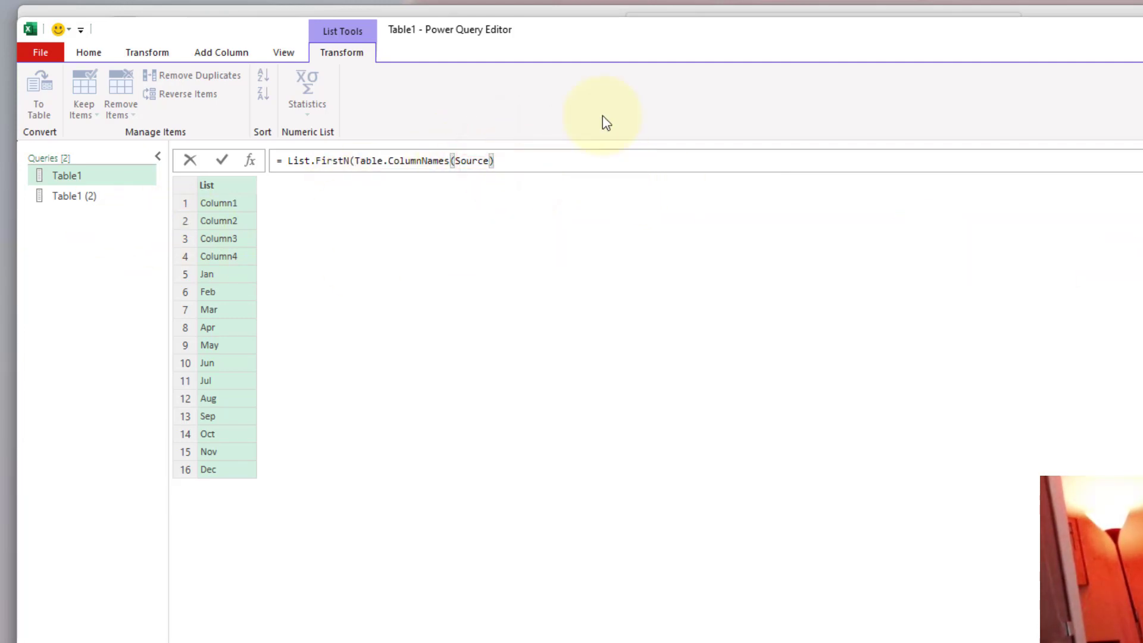
{"action": "type", "text": ", C"}
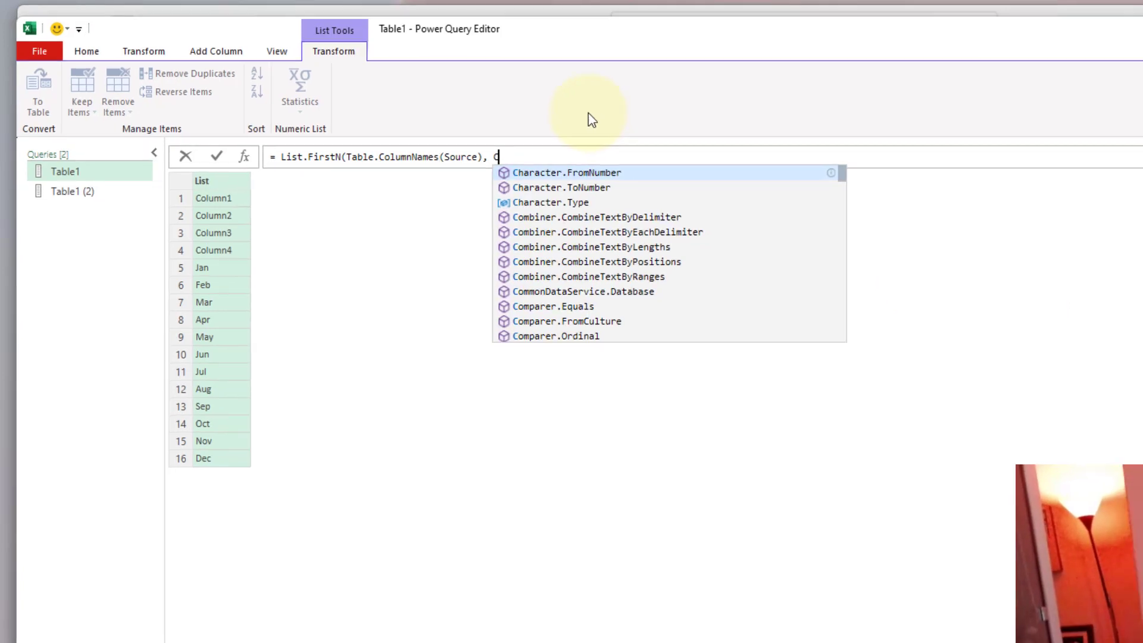
{"action": "type", "text": "olC"}
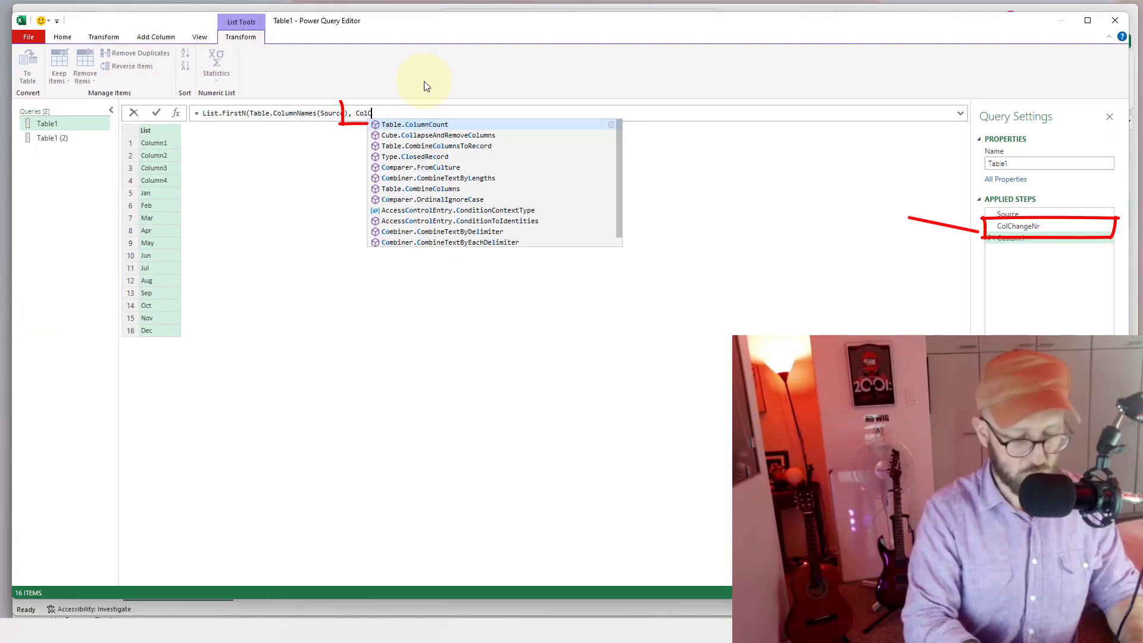
{"action": "type", "text": "hangeNr"}
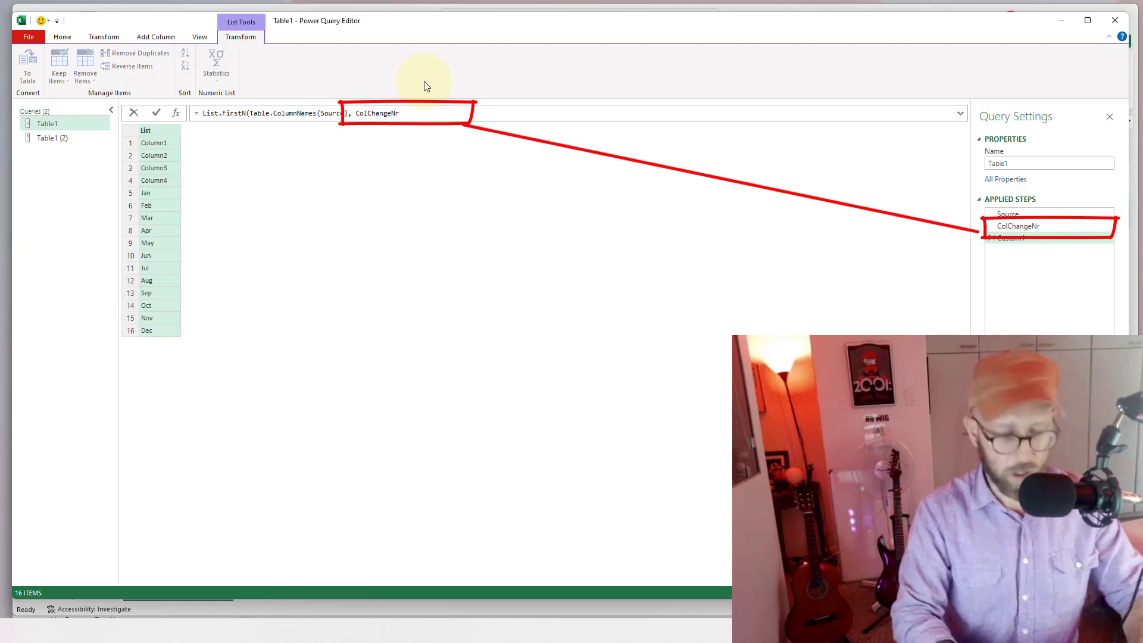
{"action": "type", "text": ")"}
{"action": "key", "text": "Return"}
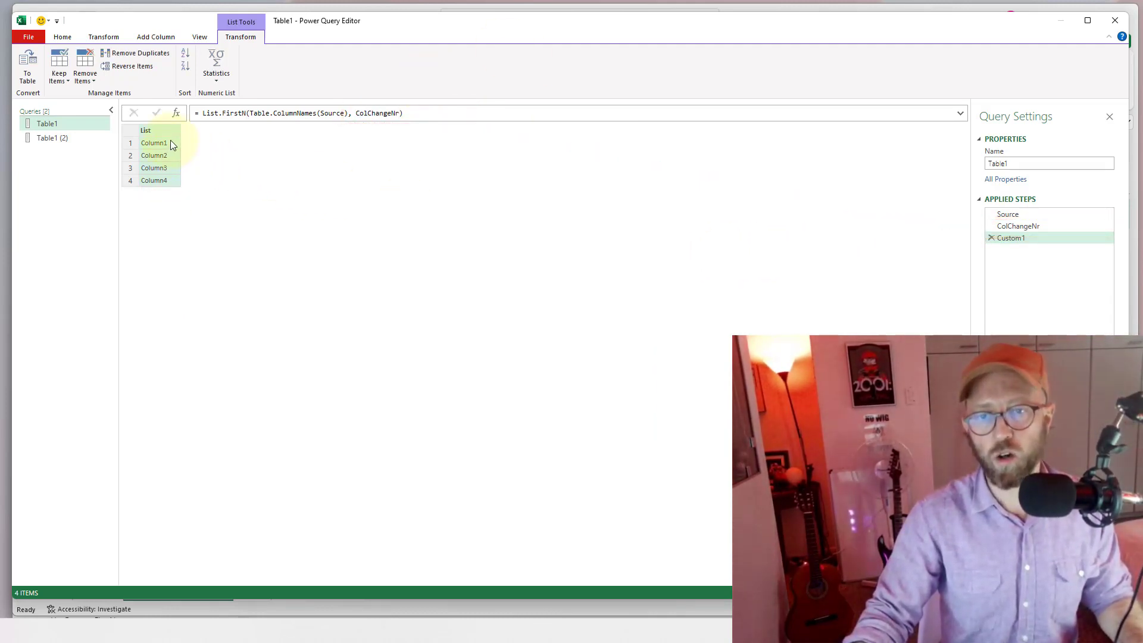
Step: Compare the shortened list with the Source table's headers and rename the List.FirstN step as OldColNames
{"action": "left_click", "coordinate": [1019, 217]}
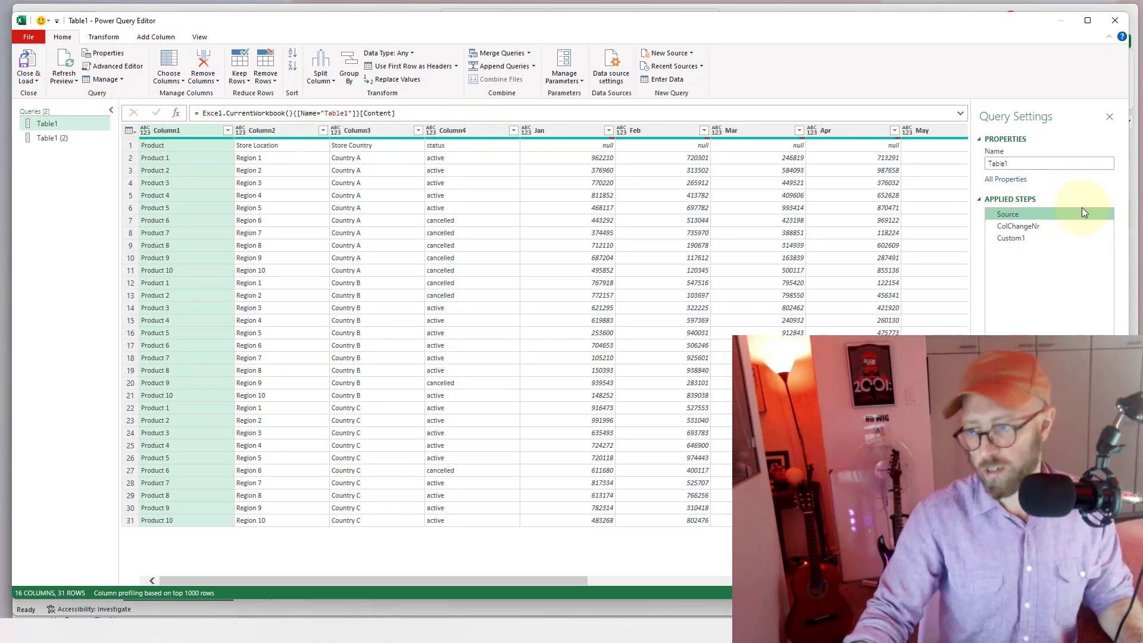
{"action": "left_click", "coordinate": [1019, 238]}
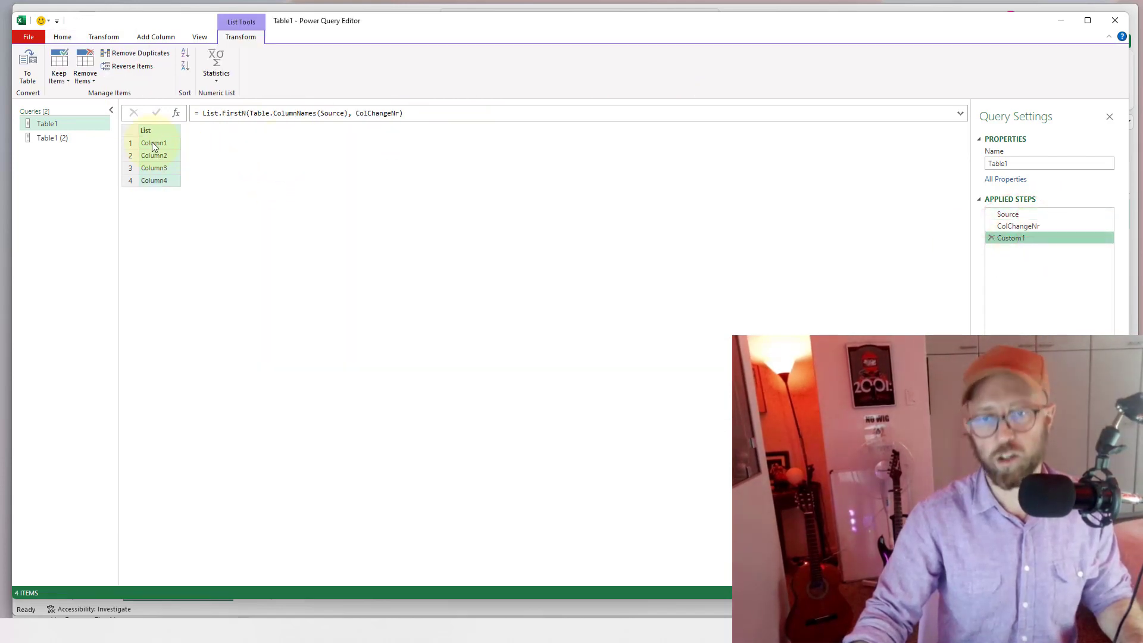
{"action": "key", "text": "F2"}
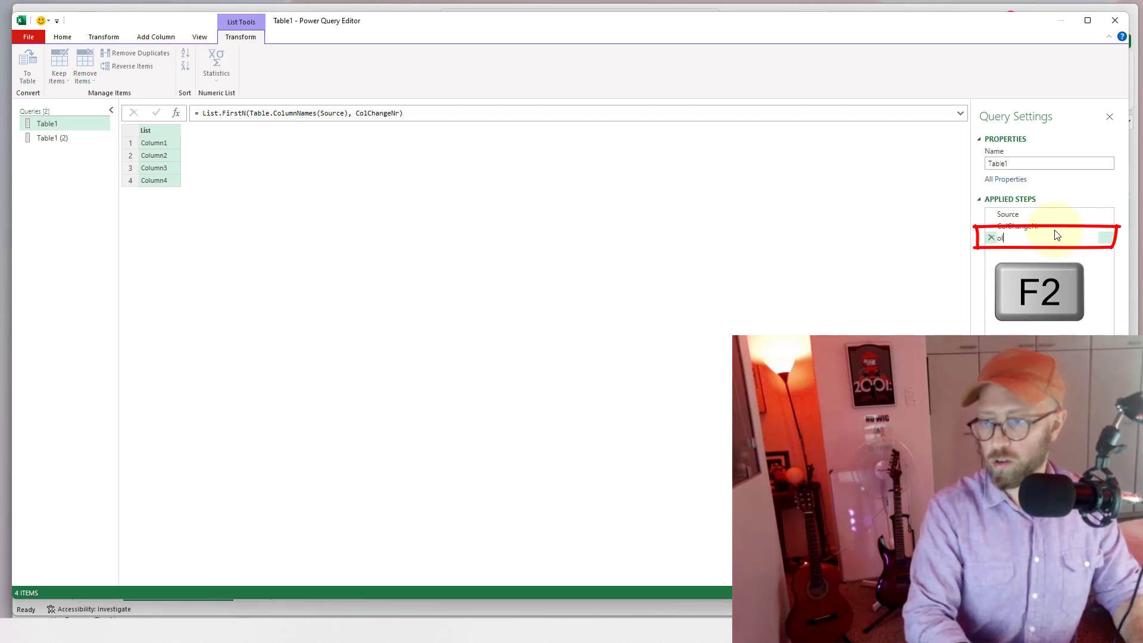
{"action": "type", "text": "OldCo"}
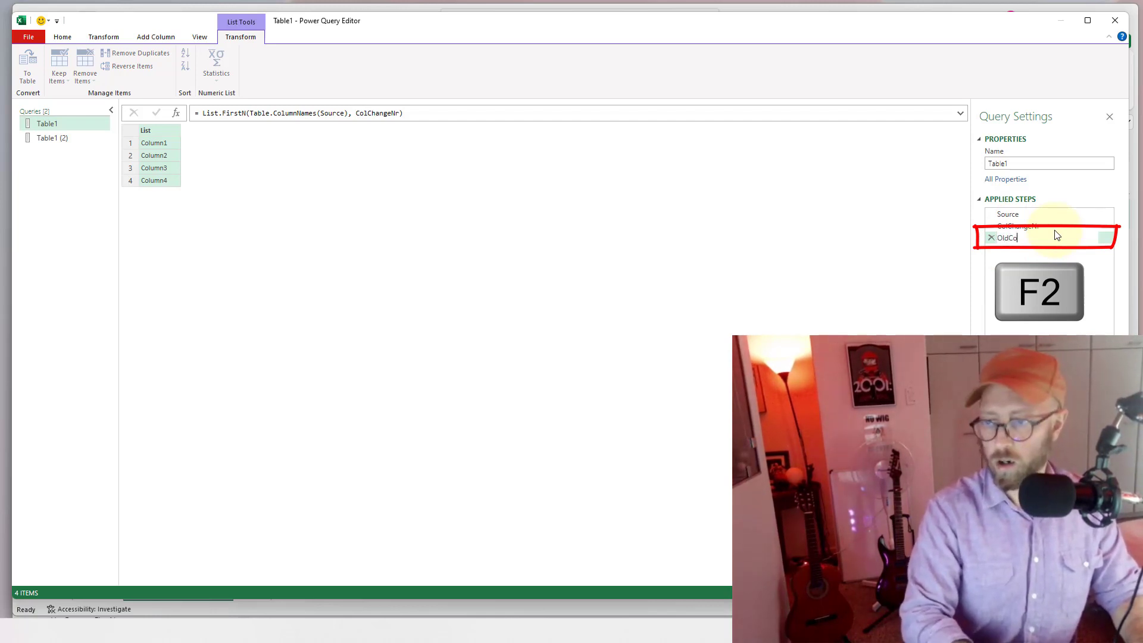
{"action": "type", "text": "lNames"}
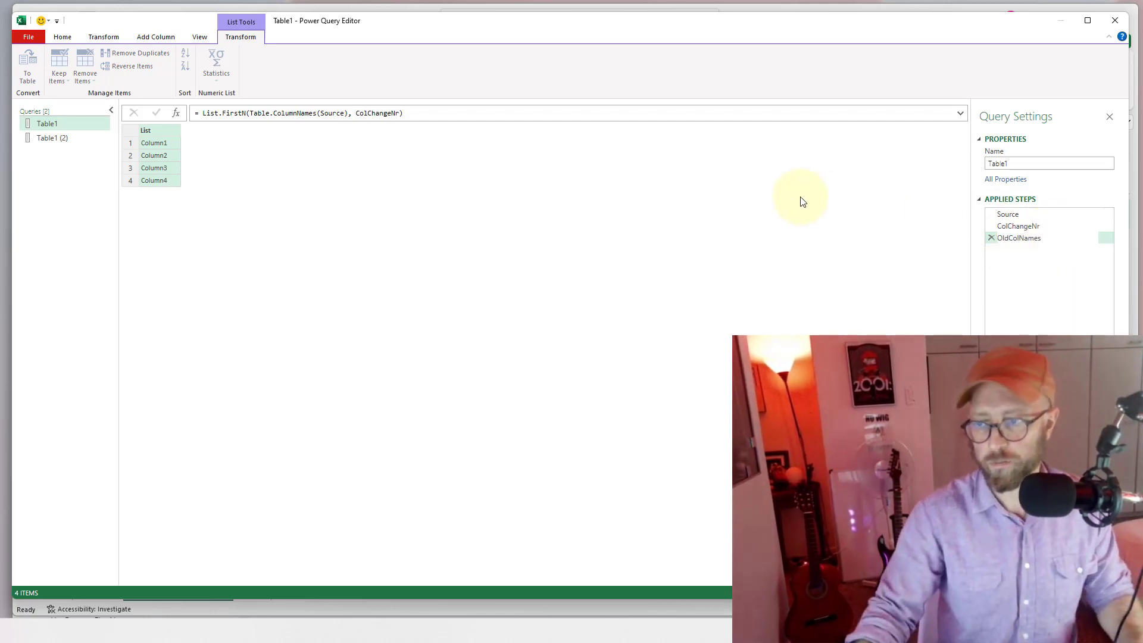
{"action": "left_click", "coordinate": [768, 196]}
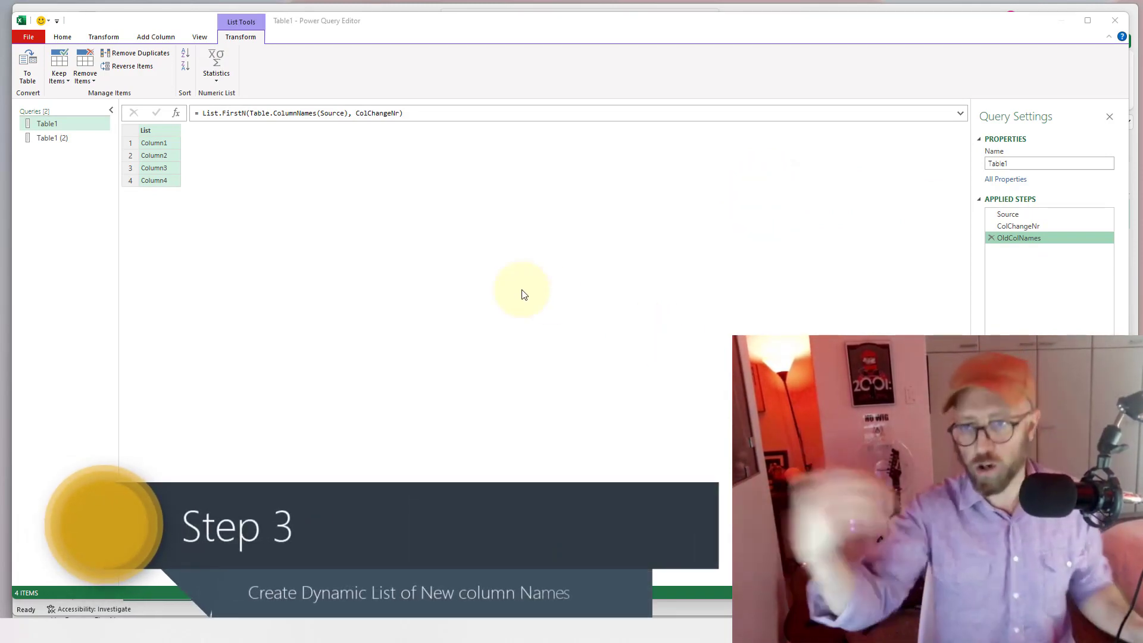
Step: Insert a step after OldColNames and set its formula to = Source
{"action": "left_click", "coordinate": [1006, 215]}
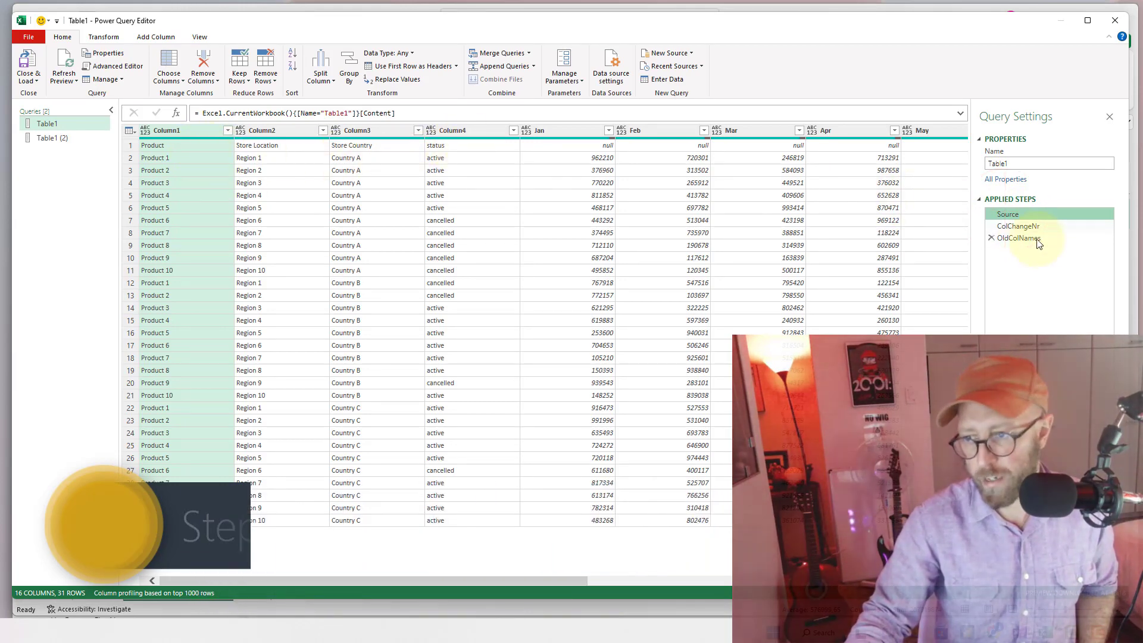
{"action": "left_click", "coordinate": [1041, 239]}
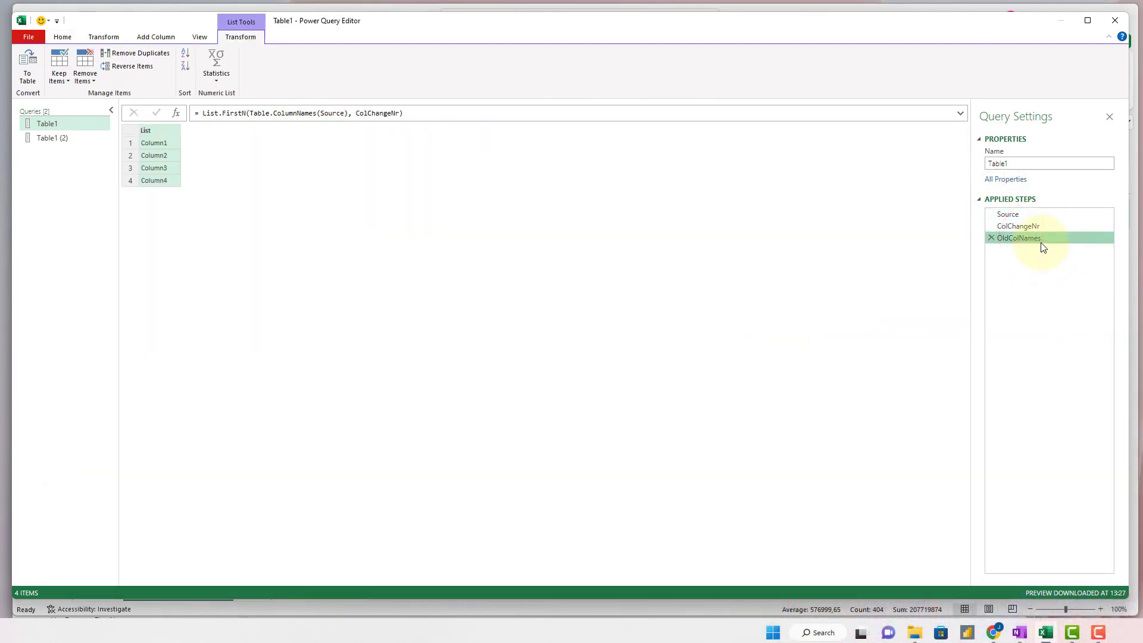
{"action": "right_click", "coordinate": [1043, 247]}
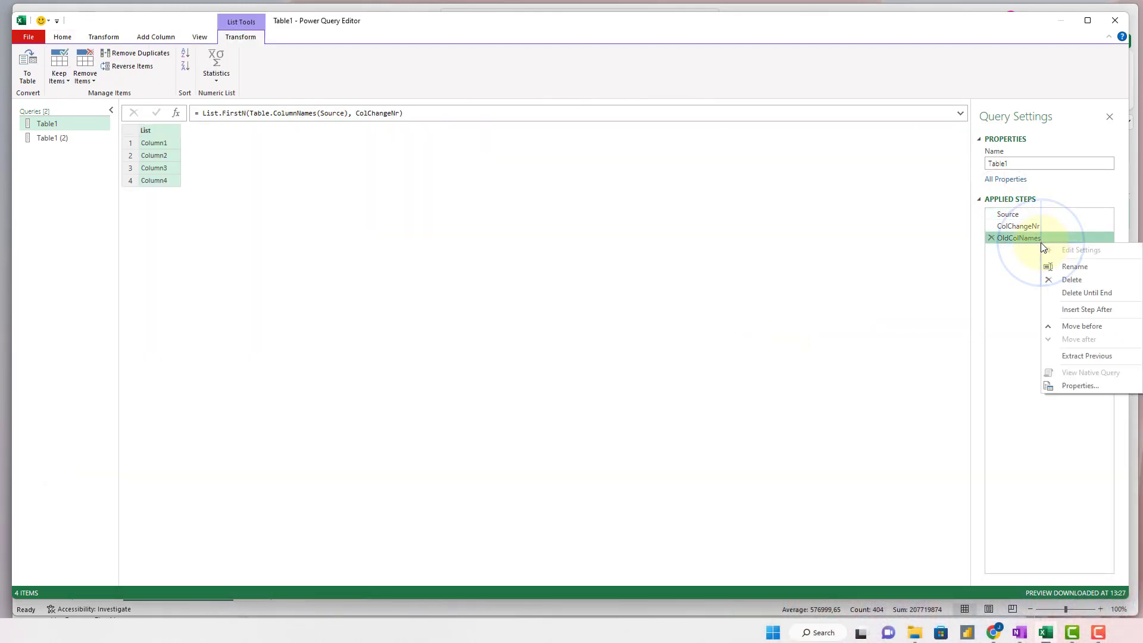
{"action": "left_click", "coordinate": [1099, 308]}
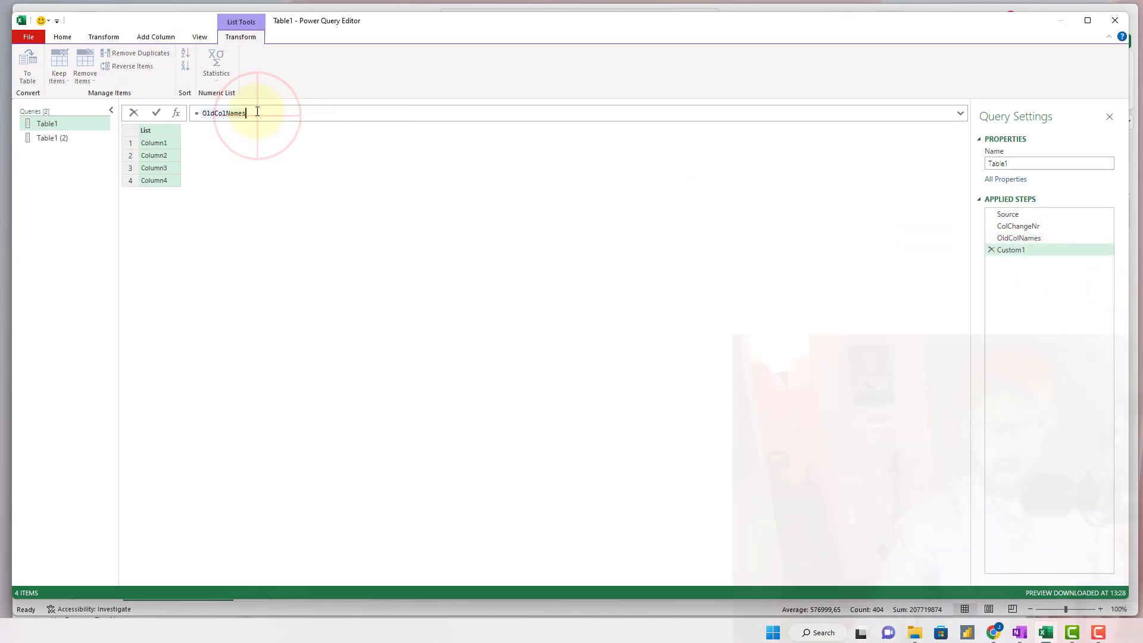
{"action": "double_click", "coordinate": [255, 113]}
{"action": "type", "text": "source"}
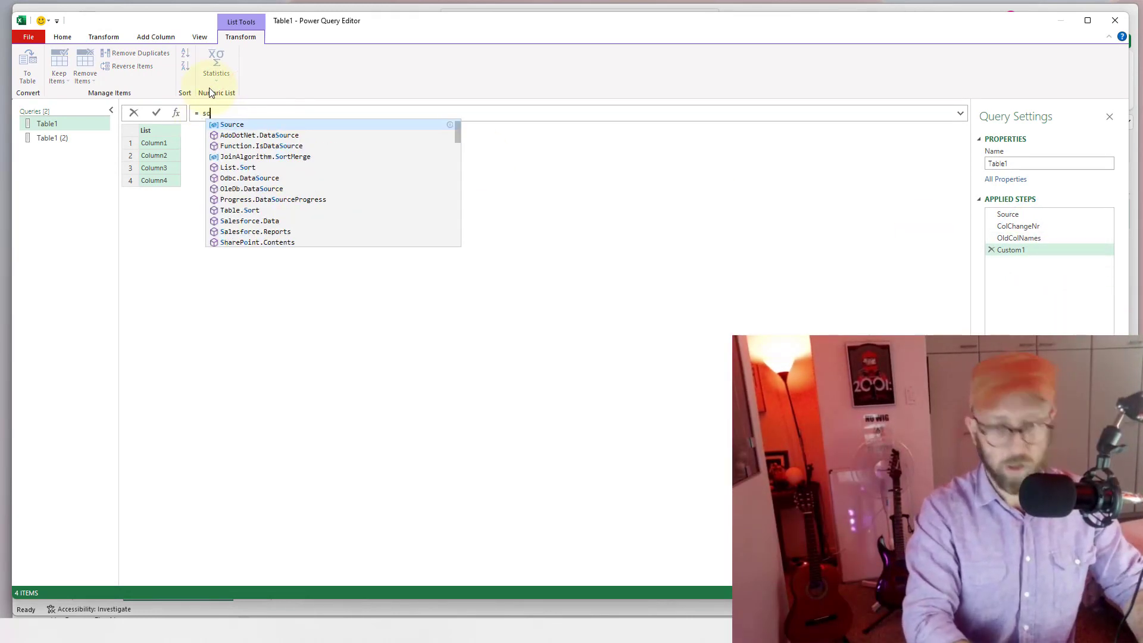
{"action": "key", "text": "BackSpace"}
{"action": "key", "text": "BackSpace"}
{"action": "key", "text": "BackSpace"}
{"action": "key", "text": "BackSpace"}
{"action": "key", "text": "BackSpace"}
{"action": "key", "text": "BackSpace"}
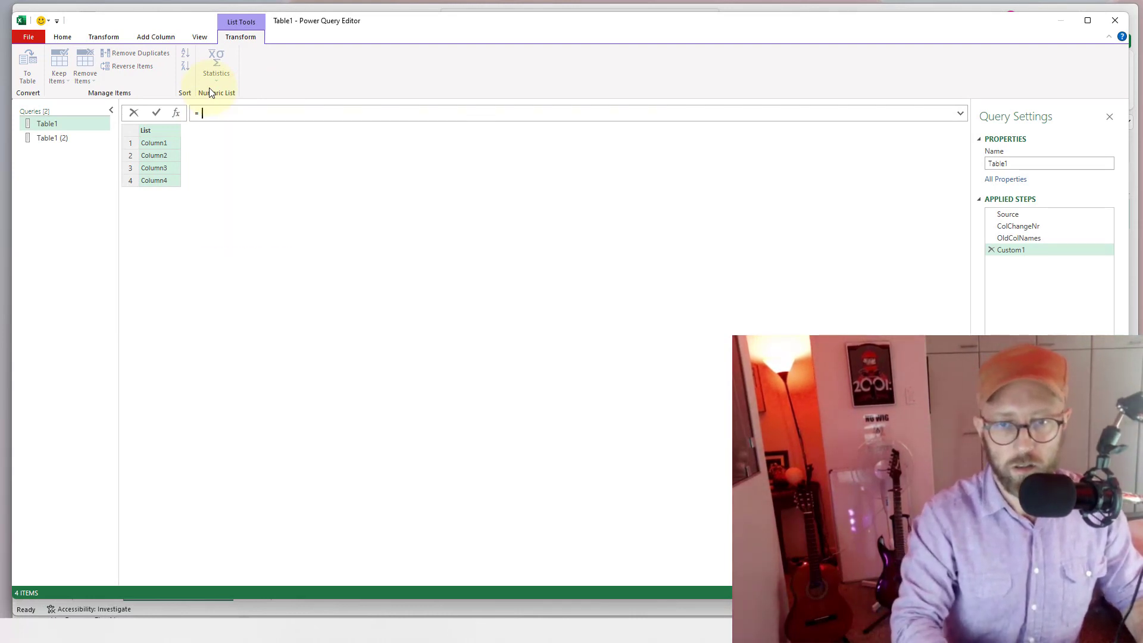
{"action": "type", "text": "Source"}
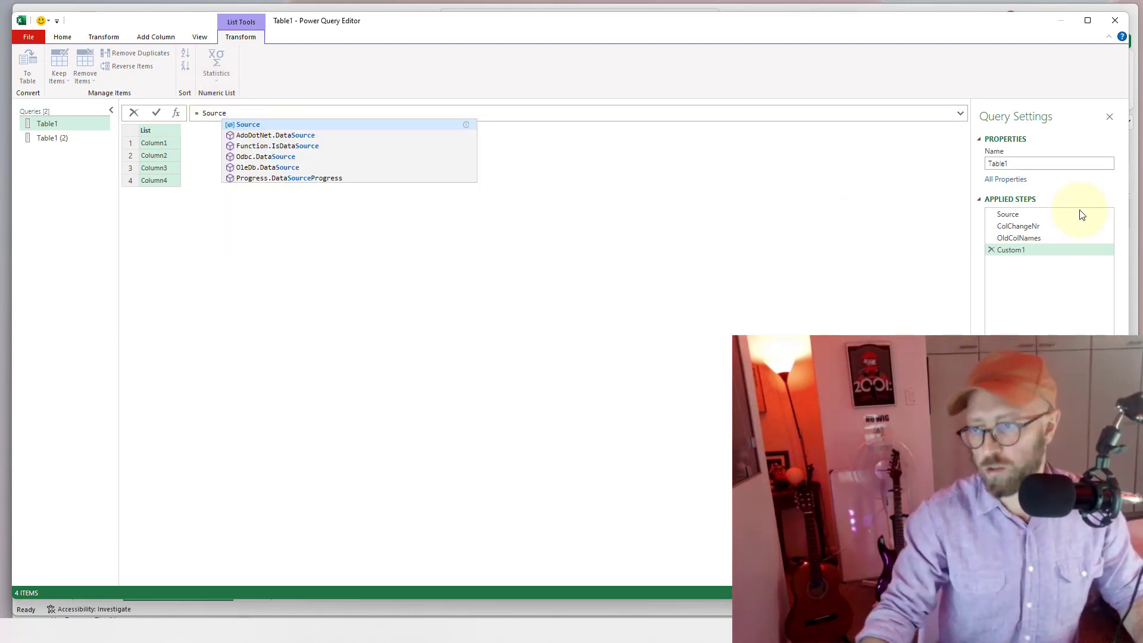
Step: Review the Source table's first row and extend the new step's formula to return that row as a record: = Source{0}
{"action": "left_click", "coordinate": [1038, 216]}
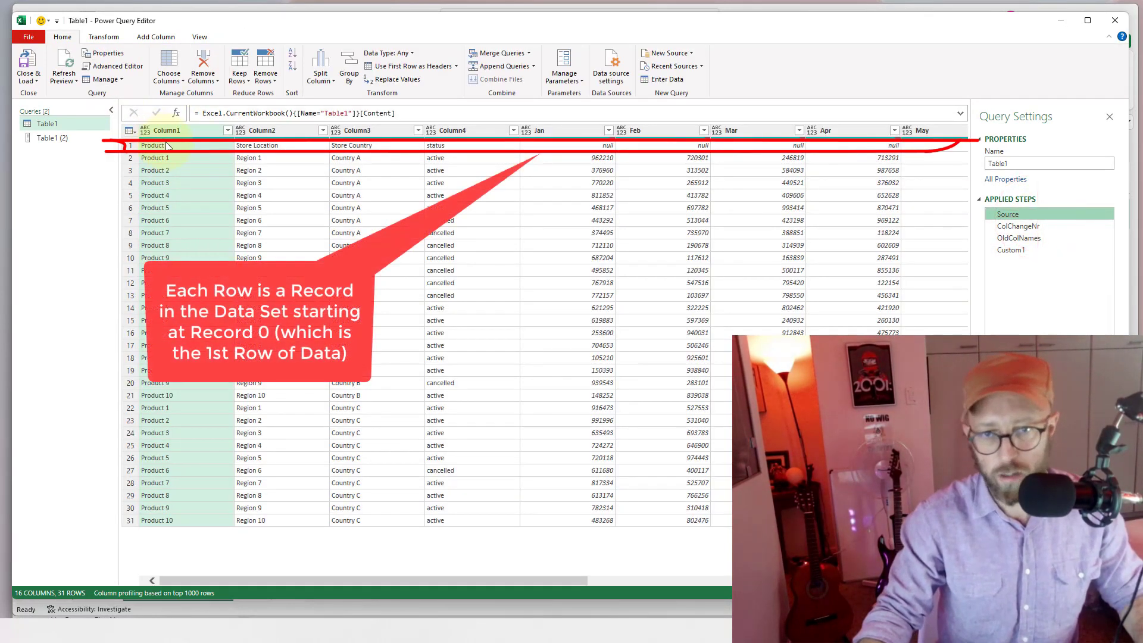
{"action": "left_click", "coordinate": [1023, 250]}
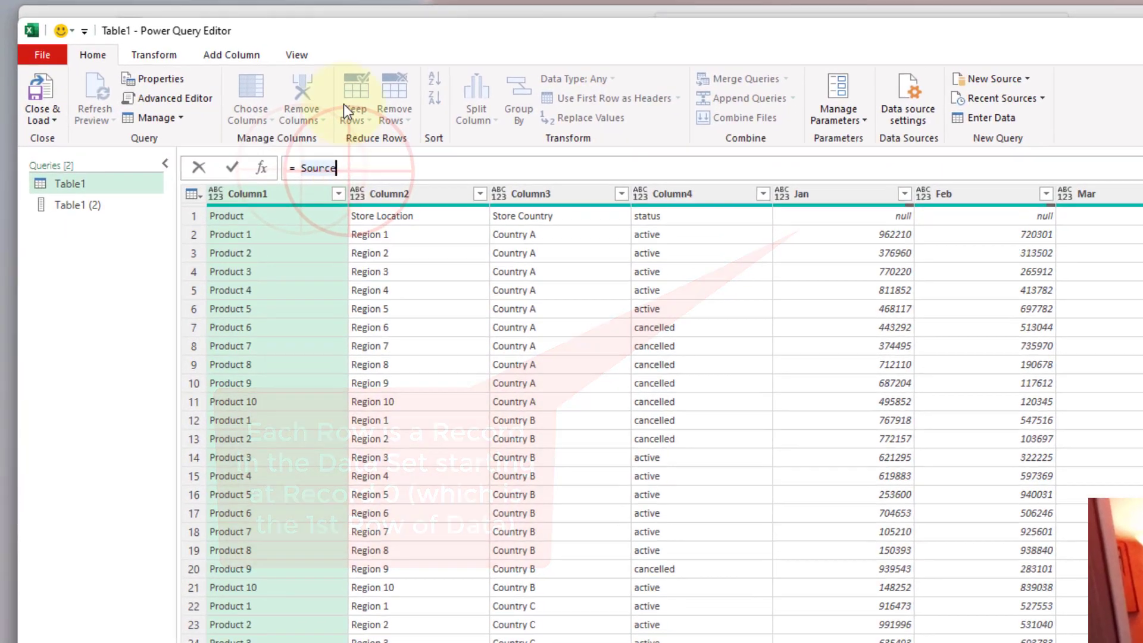
{"action": "type", "text": "{"}
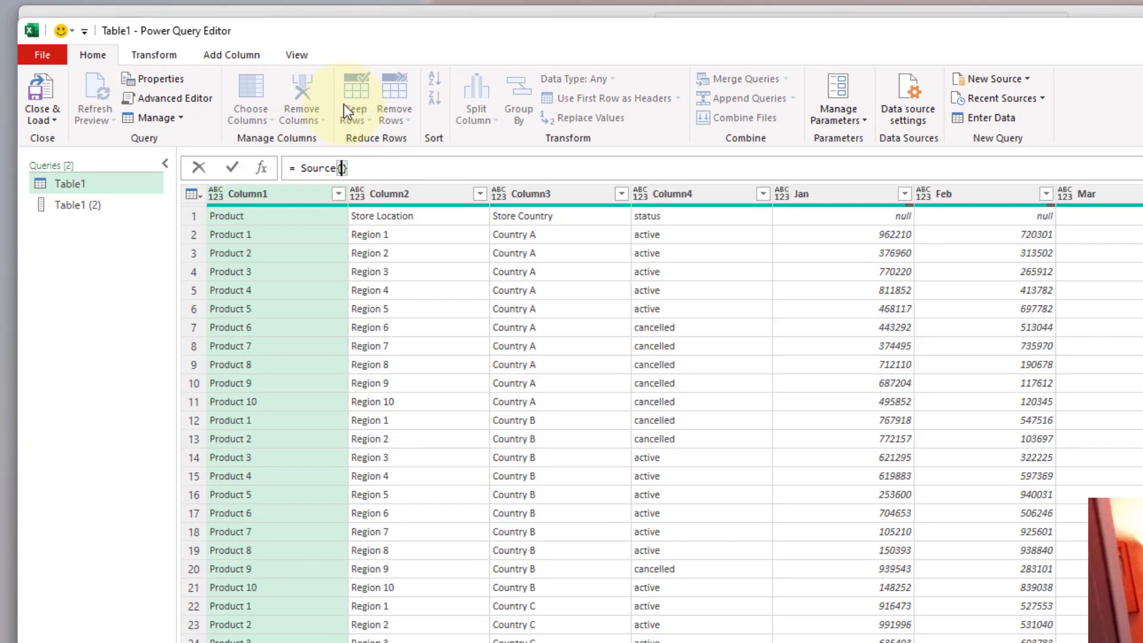
{"action": "type", "text": "0"}
{"action": "key", "text": "Return"}
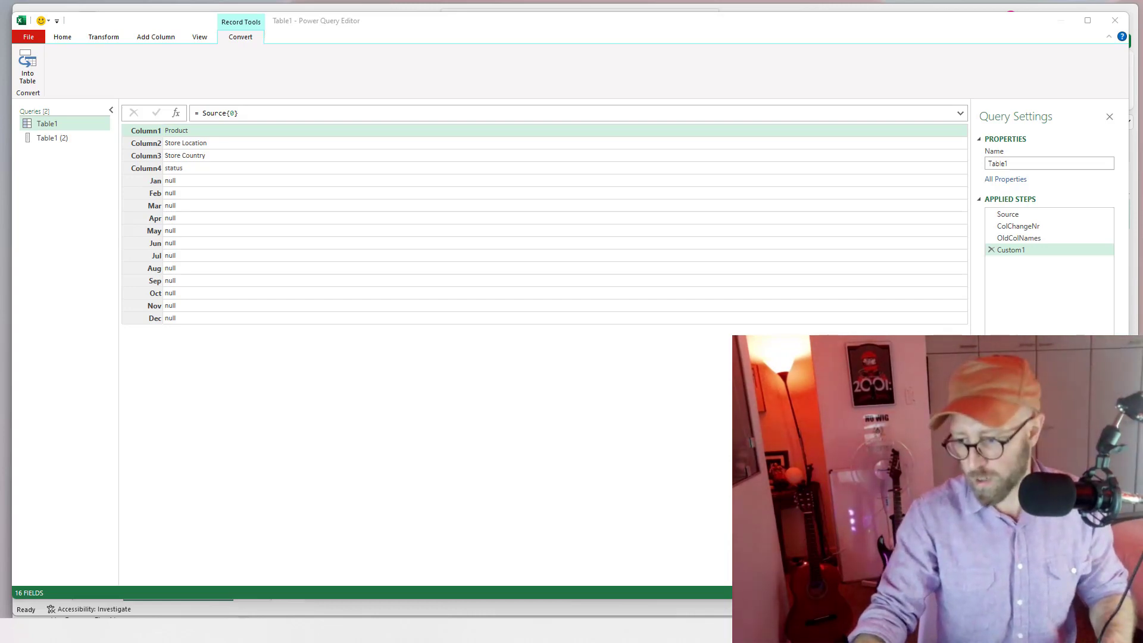
{"action": "key", "text": "alt+Tab"}
{"action": "left_click", "coordinate": [357, 47]}
{"action": "type", "text": "https://learn.microsoft.com/en-us/powerquery-m/record-tolist"}
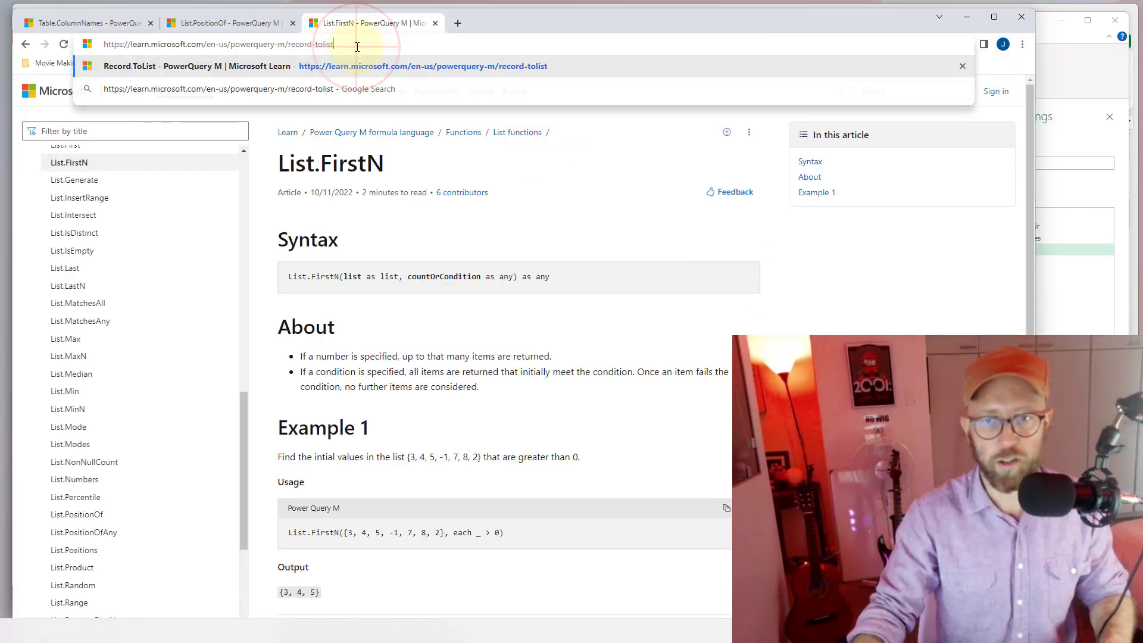
{"action": "key", "text": "Return"}
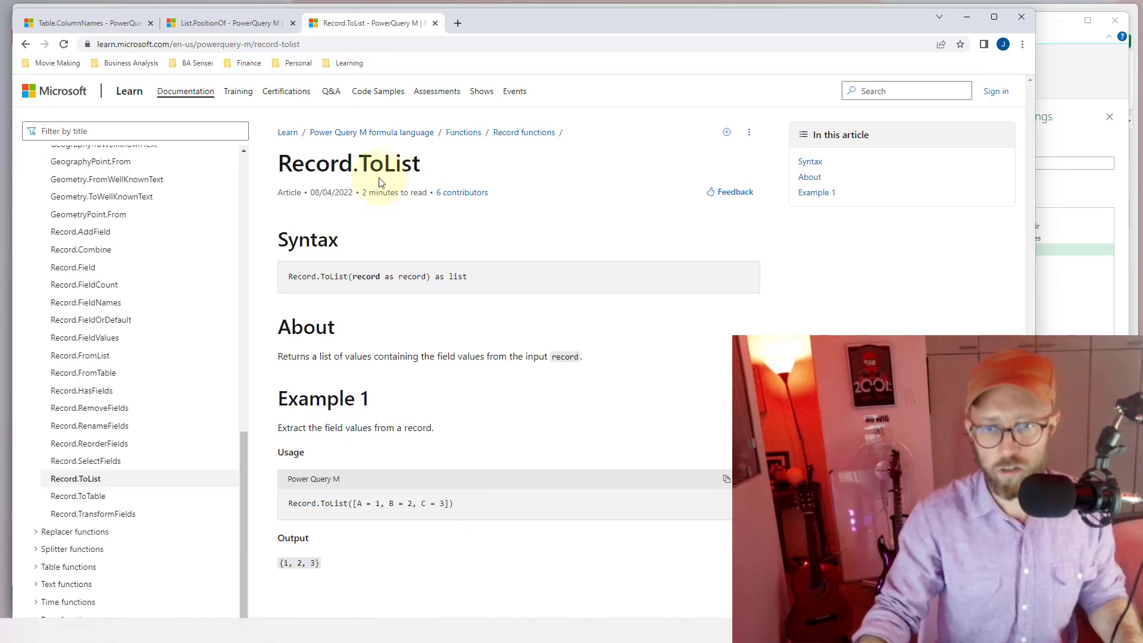
Step: Switch back to the Power Query Editor and convert the first-row record to a list: = Record.ToList(Source{0})
{"action": "left_click", "coordinate": [1065, 52]}
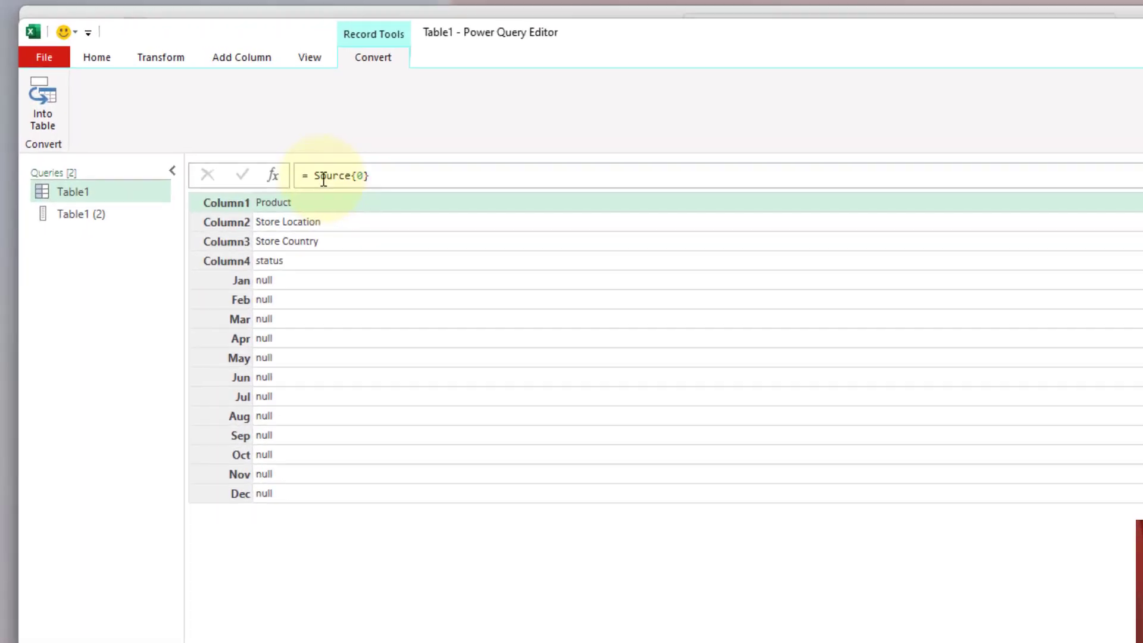
{"action": "left_click", "coordinate": [315, 177]}
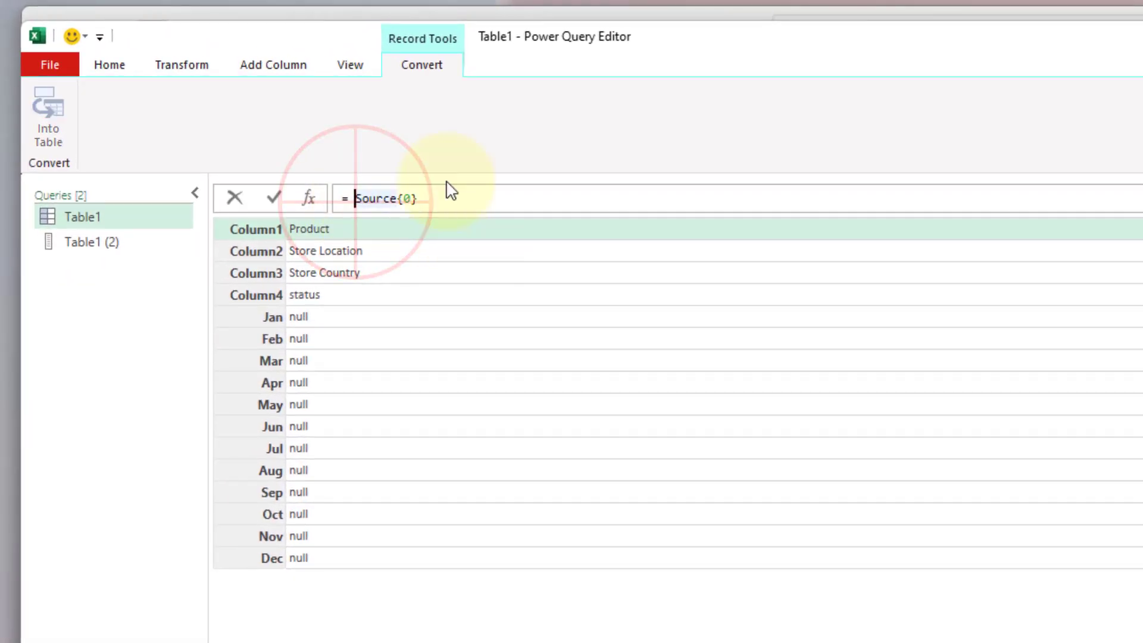
{"action": "type", "text": "Record.ToList("}
{"action": "left_click", "coordinate": [556, 200]}
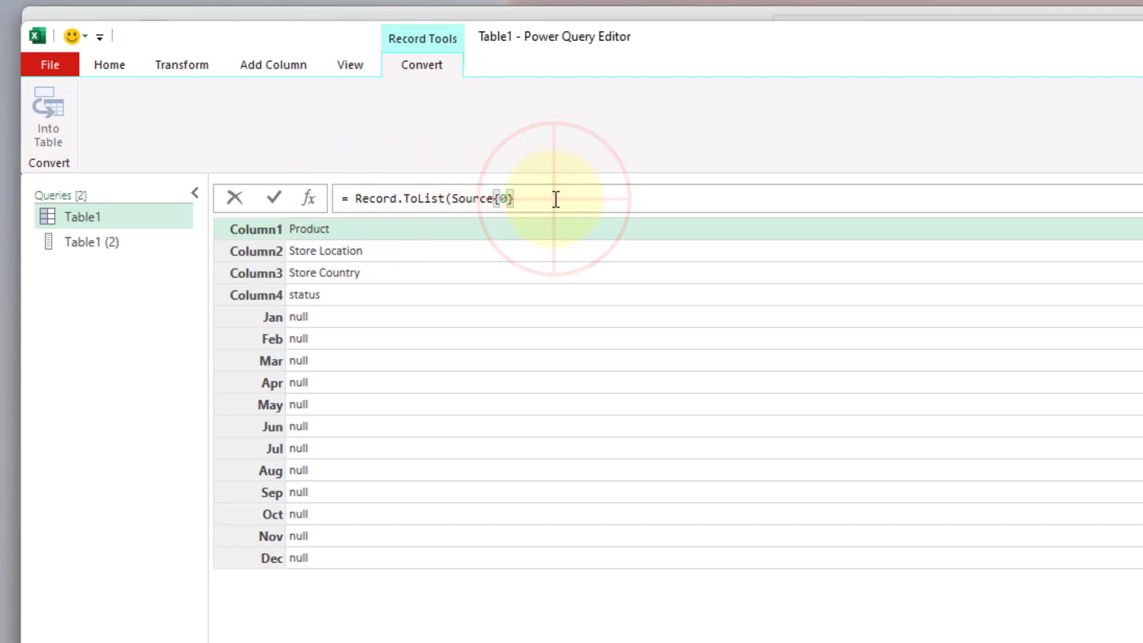
{"action": "type", "text": ")"}
{"action": "key", "text": "Return"}
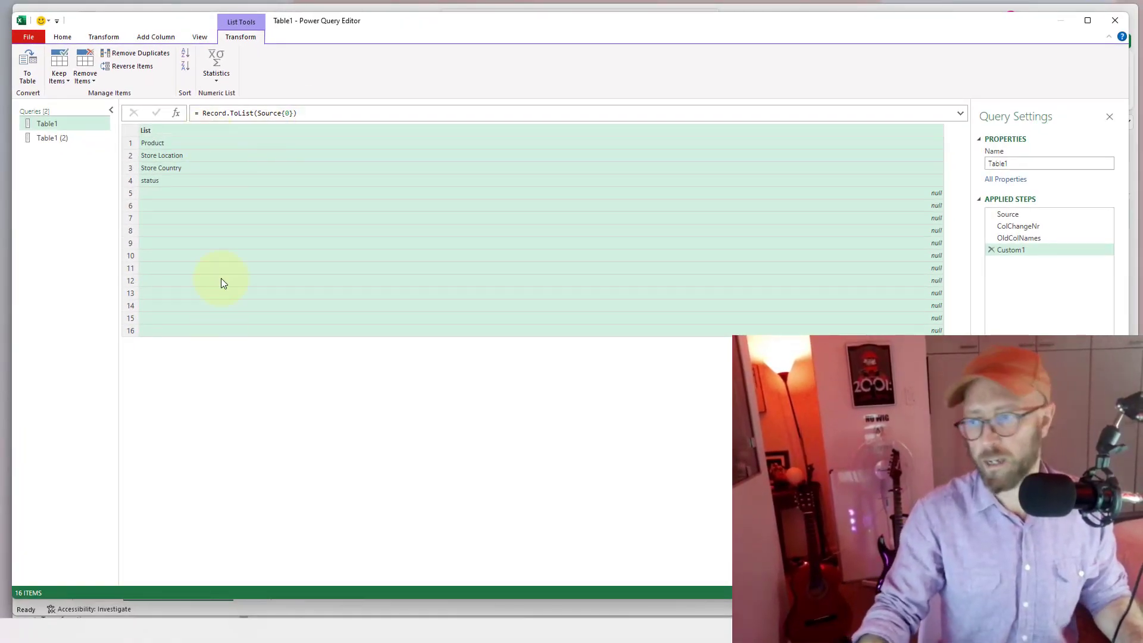
Step: Limit the first-row list to the leading names with the formula = List.FirstN(Record.ToList(Source{0}), ColChangeNr)
{"action": "left_click", "coordinate": [206, 112]}
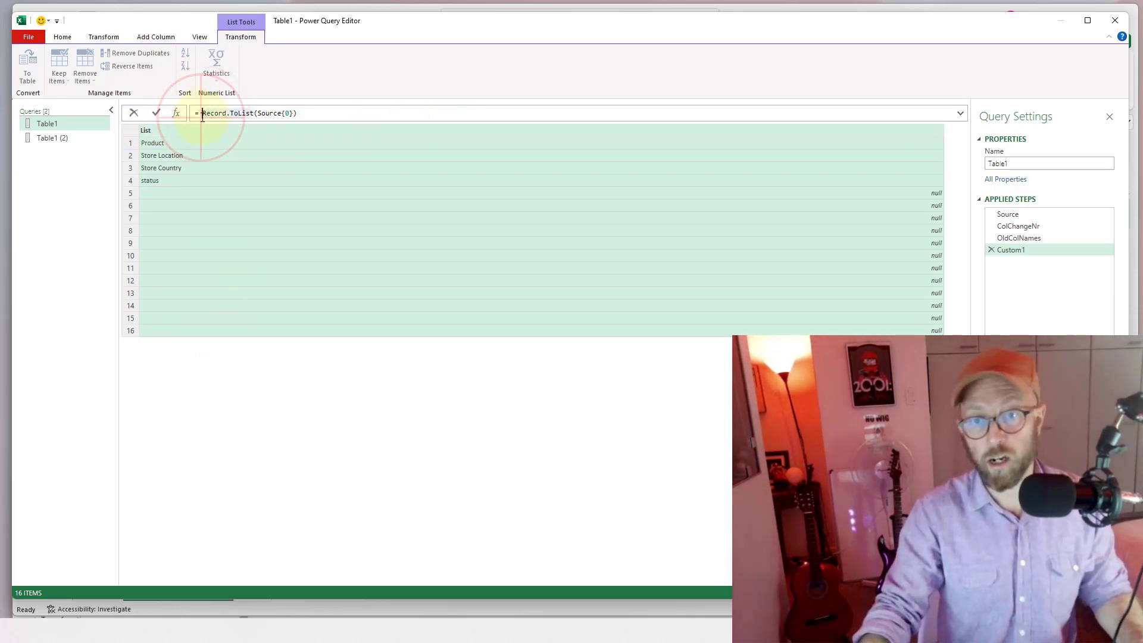
{"action": "type", "text": "List"}
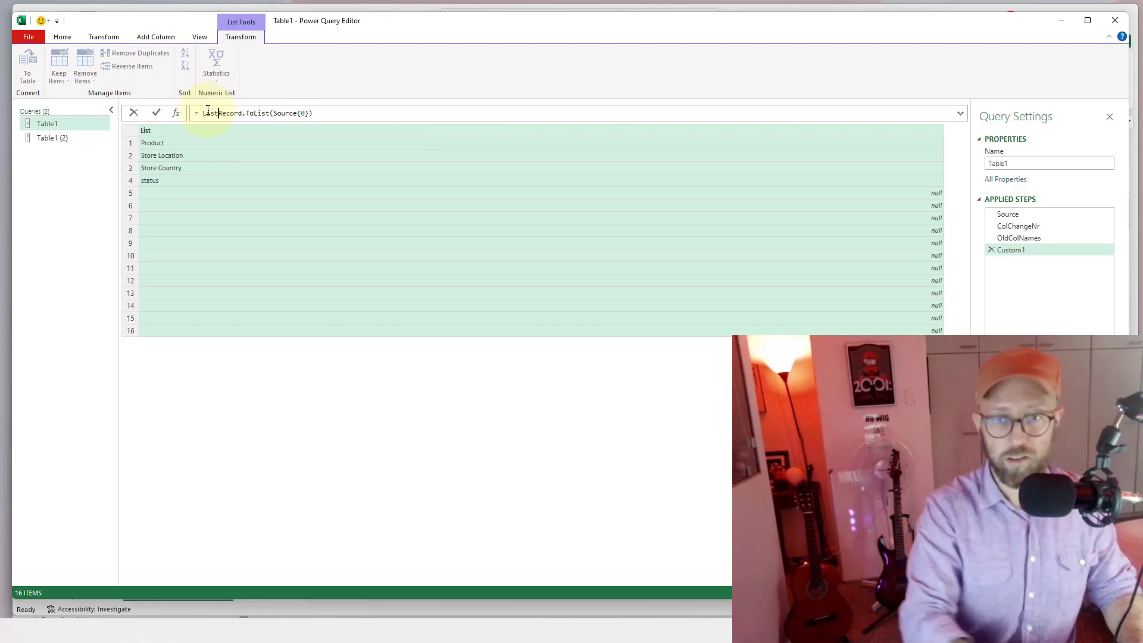
{"action": "type", "text": ".First"}
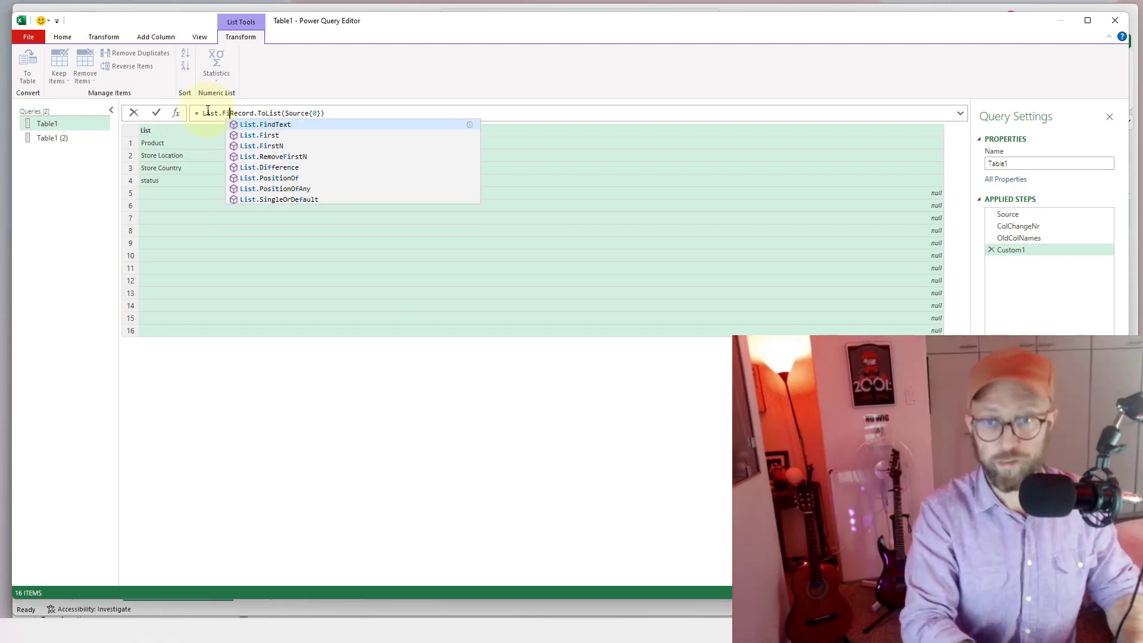
{"action": "type", "text": "N("}
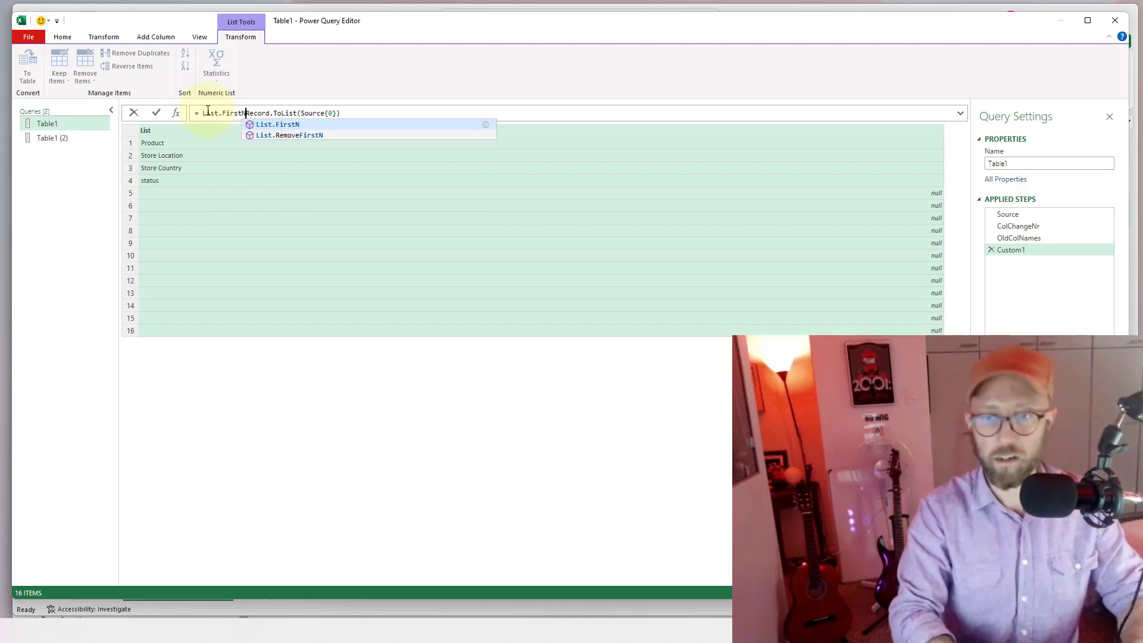
{"action": "left_click", "coordinate": [347, 114]}
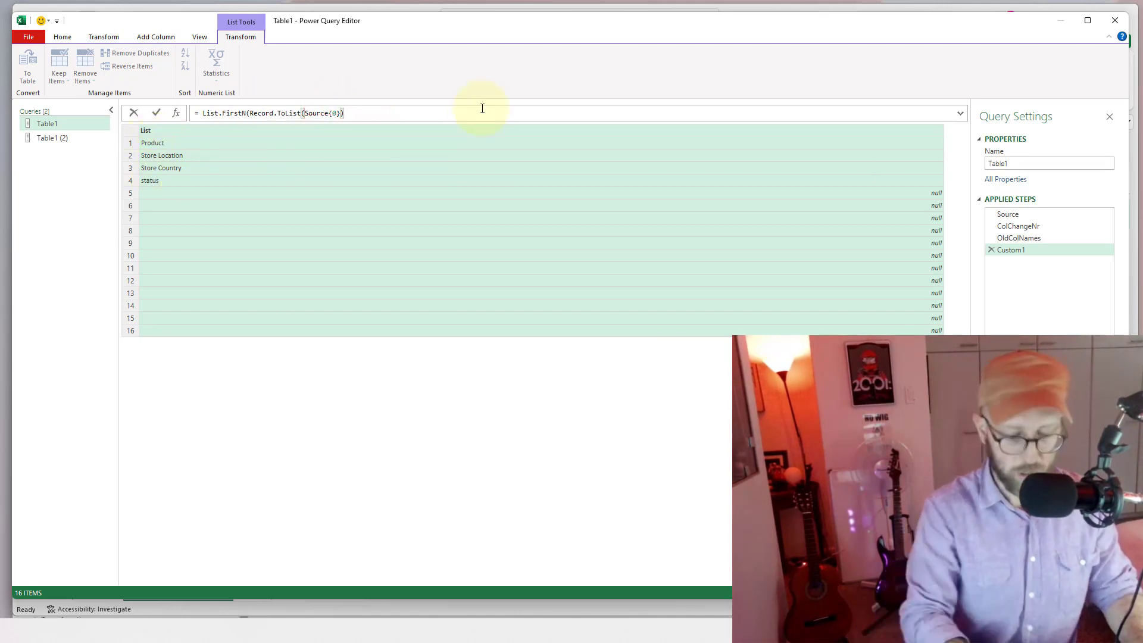
{"action": "type", "text": "),"}
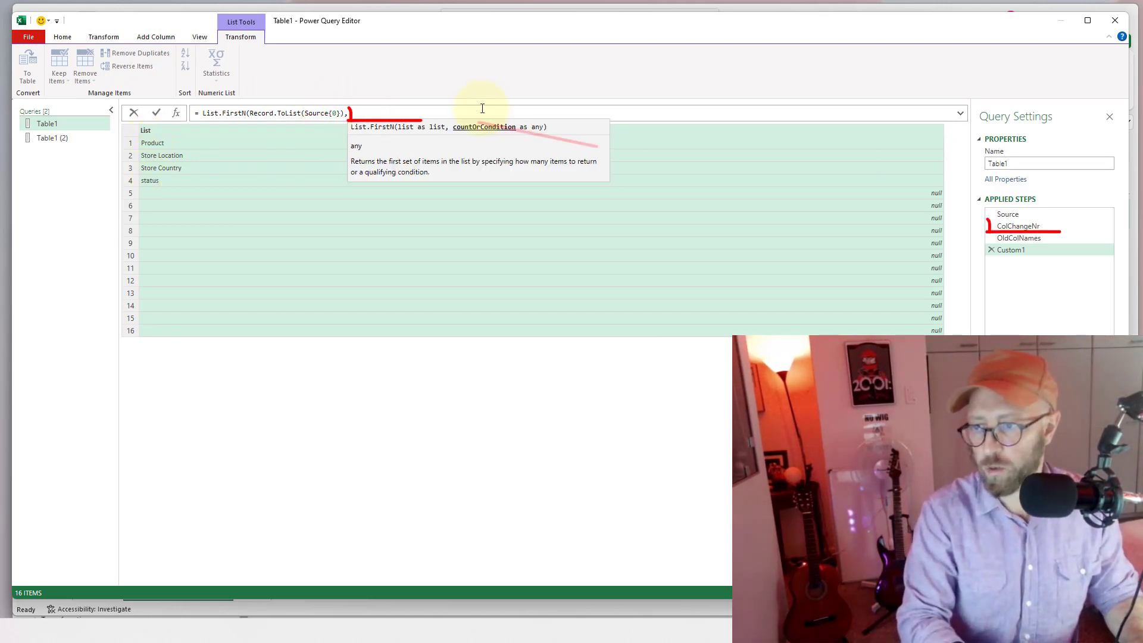
{"action": "type", "text": " Col"}
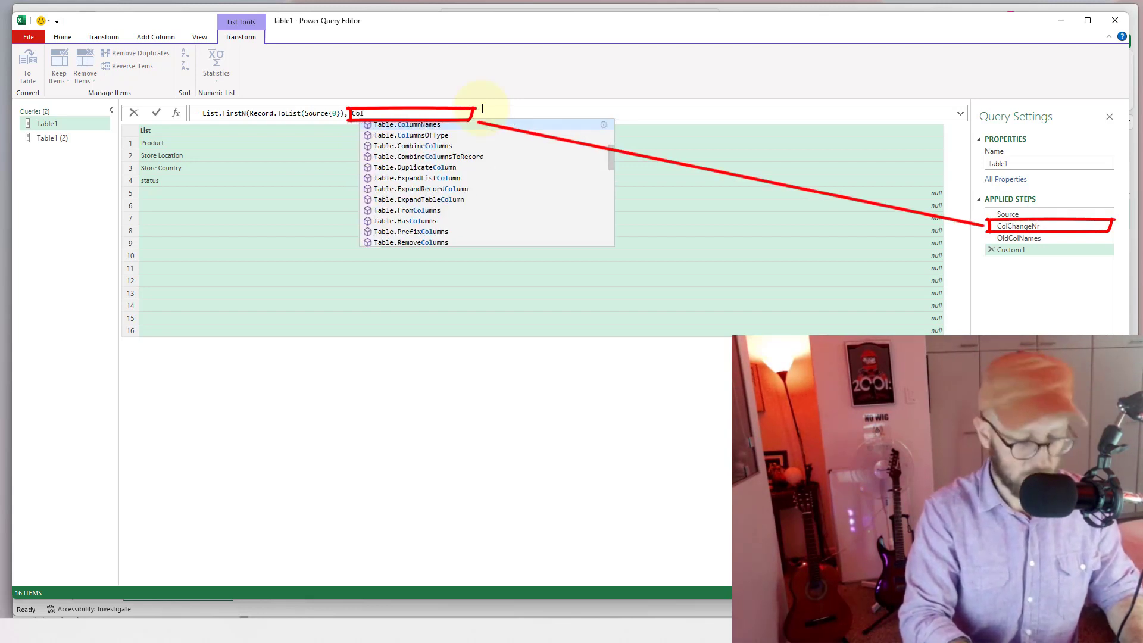
{"action": "type", "text": "Change"}
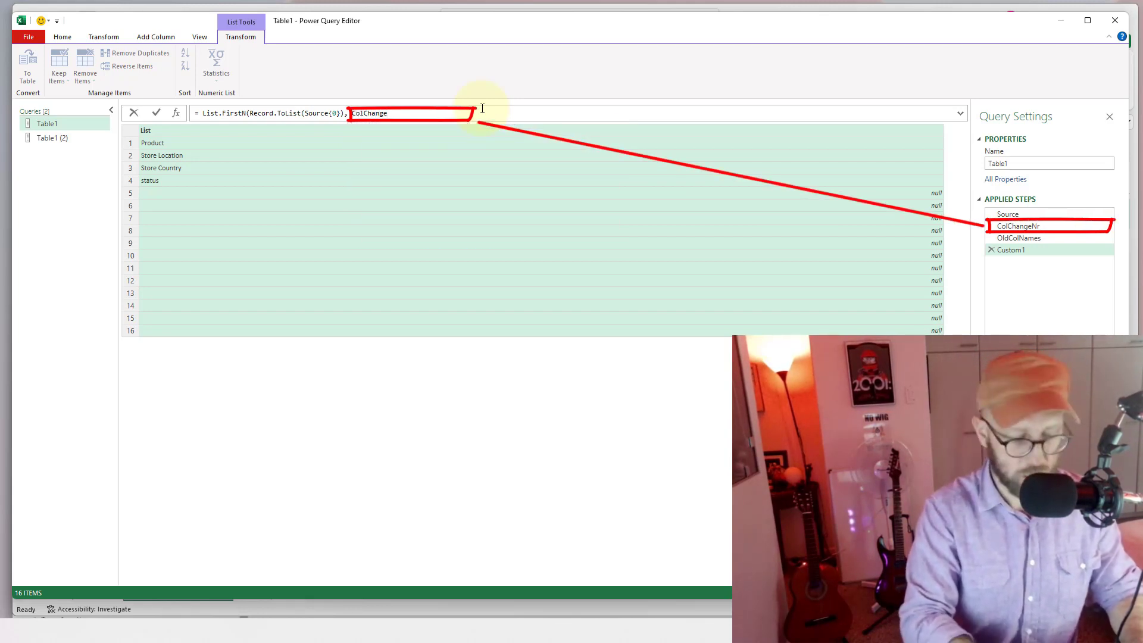
{"action": "type", "text": "Nr)"}
{"action": "key", "text": "Return"}
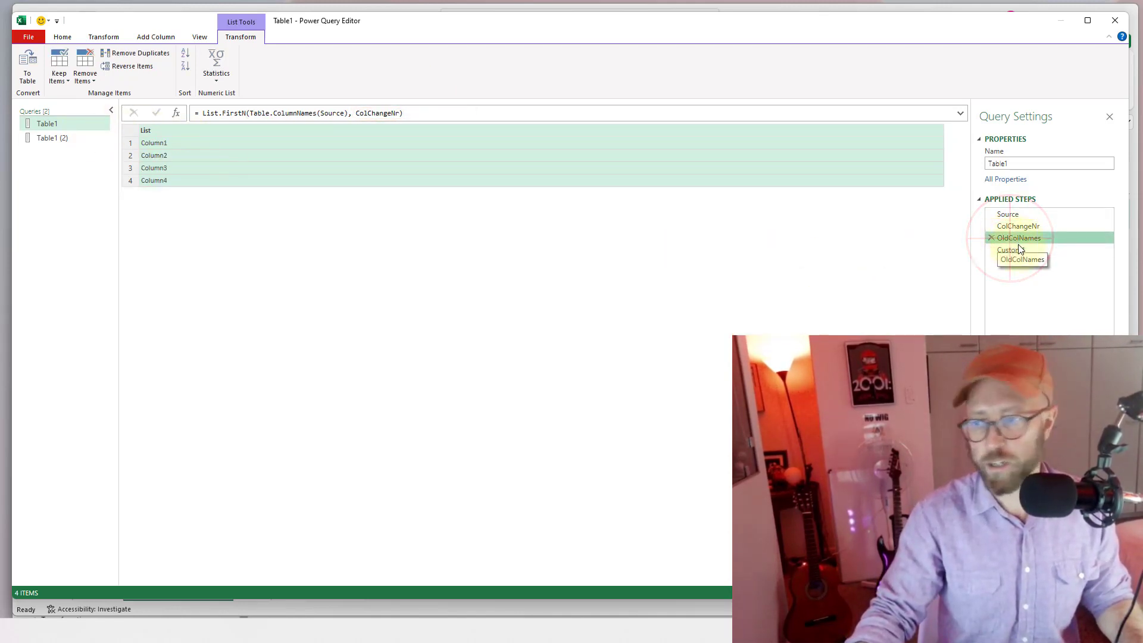
Step: Rename the Custom1 step as NewColNames
{"action": "key", "text": "F2"}
{"action": "key", "text": "F2"}
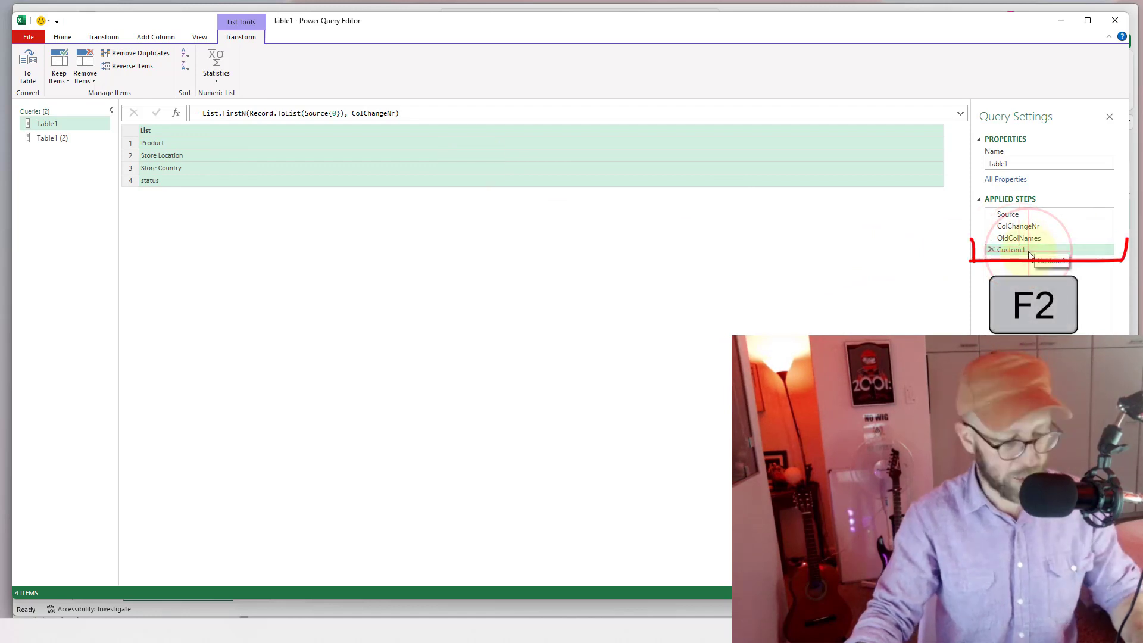
{"action": "type", "text": "NewC"}
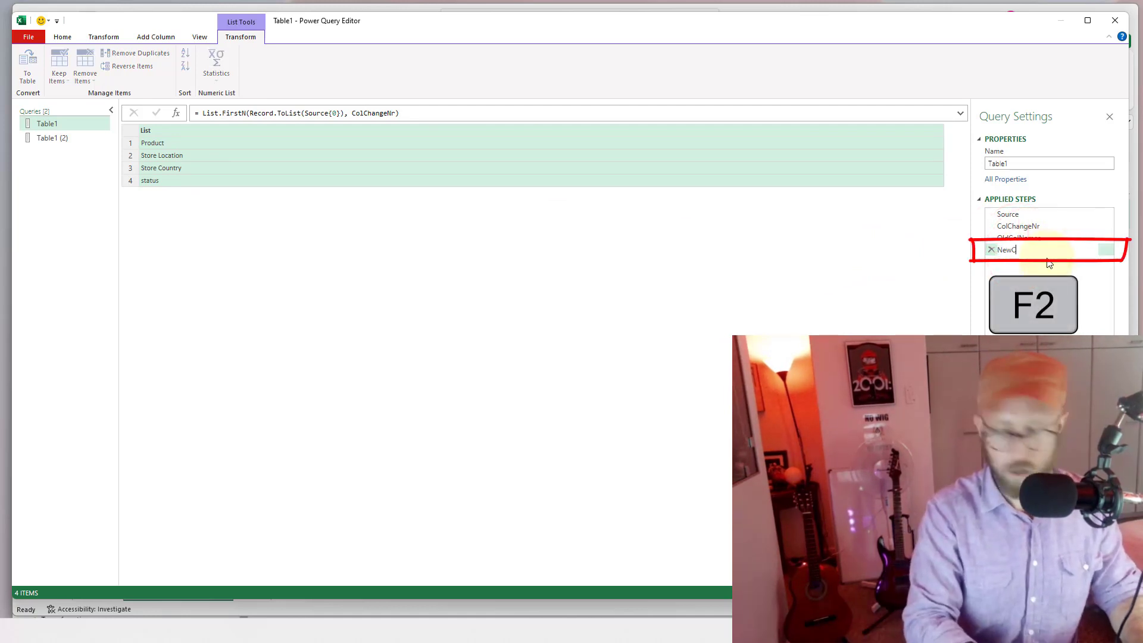
{"action": "type", "text": "olNames"}
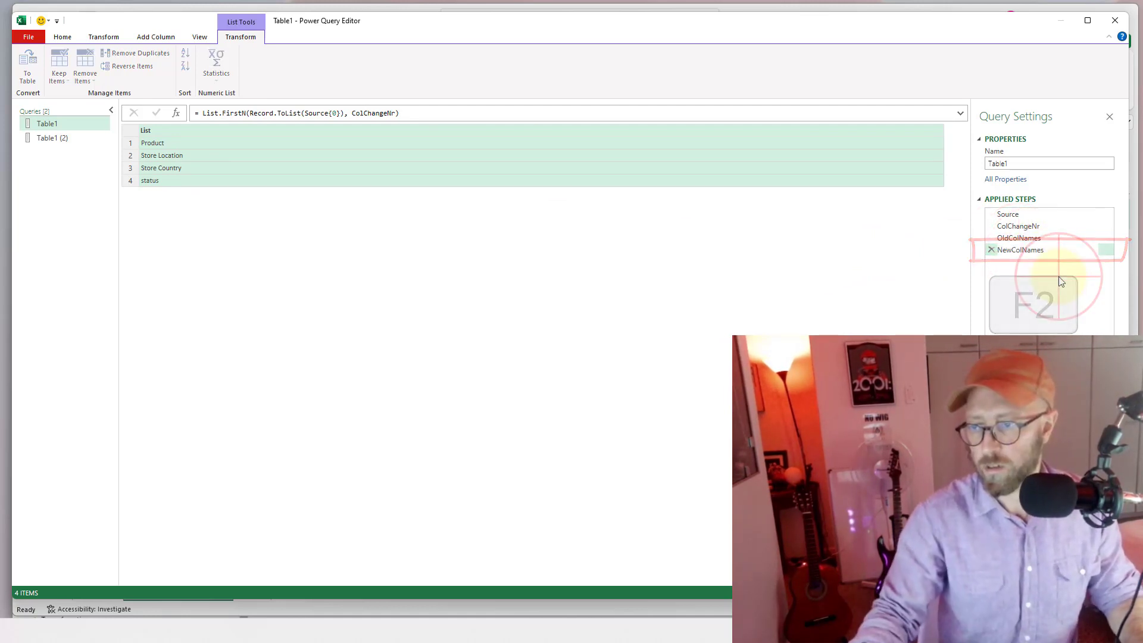
{"action": "left_click", "coordinate": [1059, 279]}
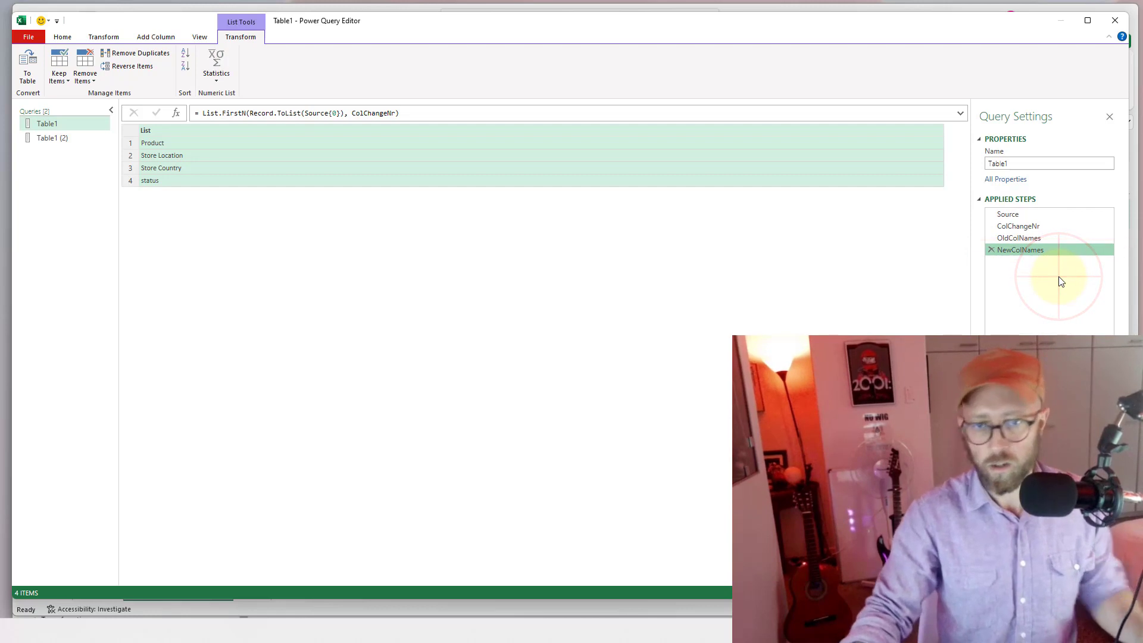
Step: Review the OldColNames and NewColNames lists, and examine the nested name pairs in the Table1 (2) query
{"action": "left_click", "coordinate": [1023, 237]}
{"action": "left_click", "coordinate": [1027, 247]}
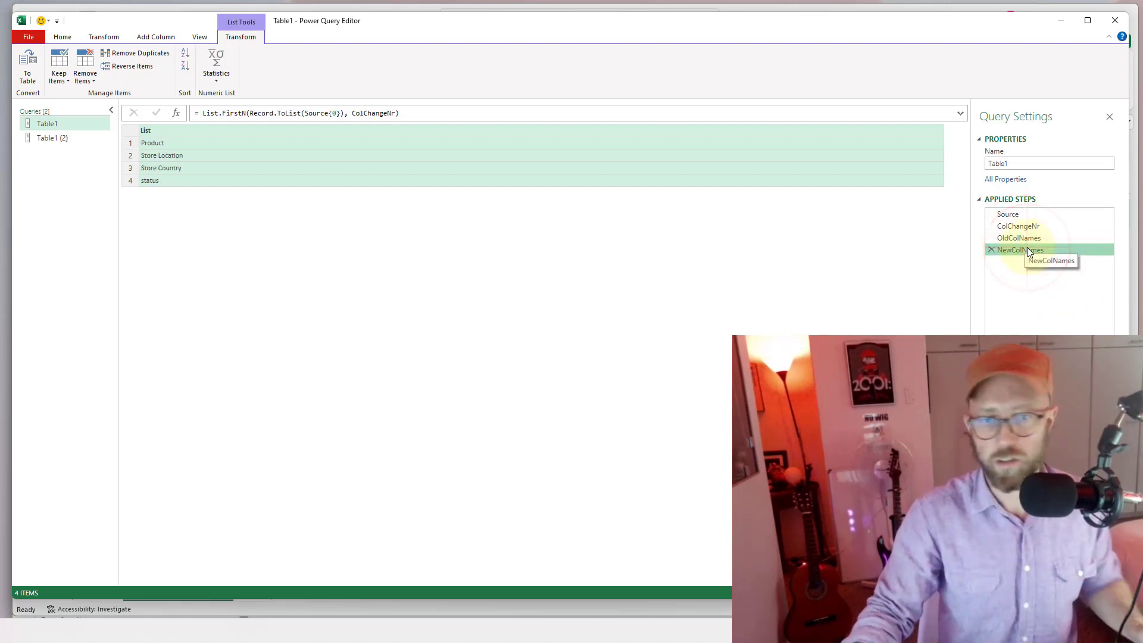
{"action": "left_click", "coordinate": [50, 137]}
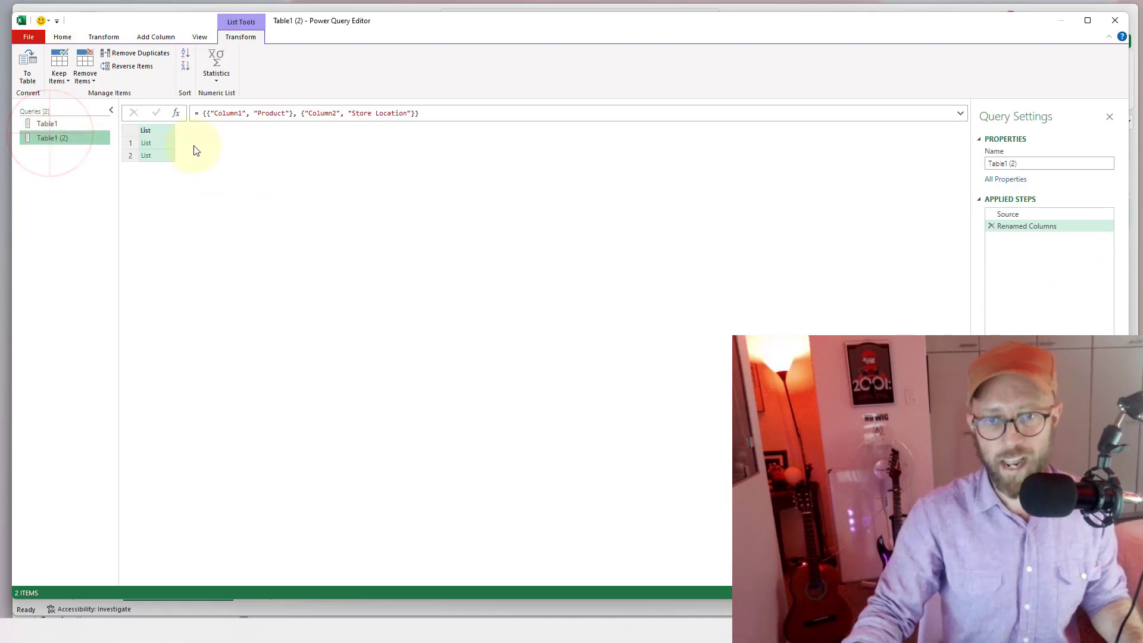
{"action": "left_click", "coordinate": [163, 143]}
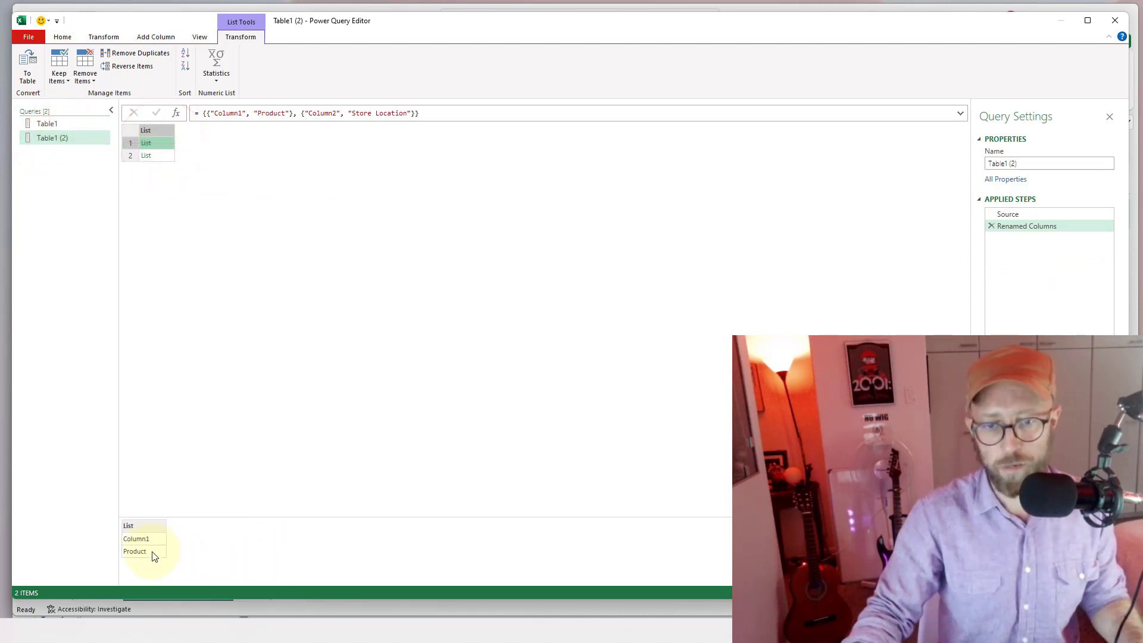
{"action": "left_click", "coordinate": [162, 155]}
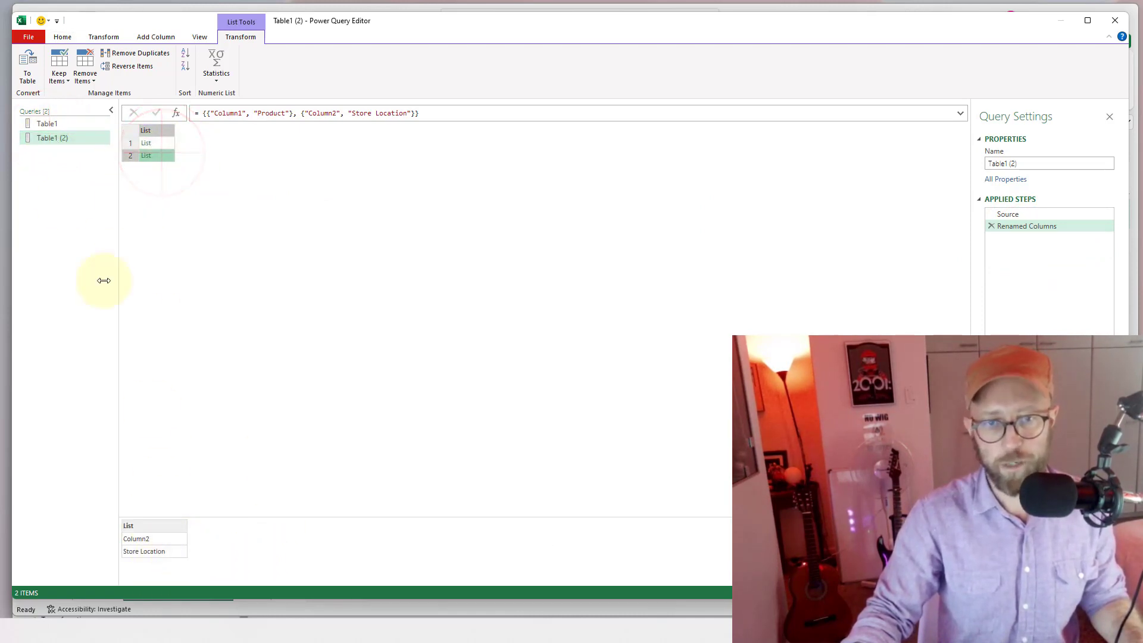
Step: Return to the Table1 query and compare its OldColNames list with its NewColNames list
{"action": "left_click", "coordinate": [47, 125]}
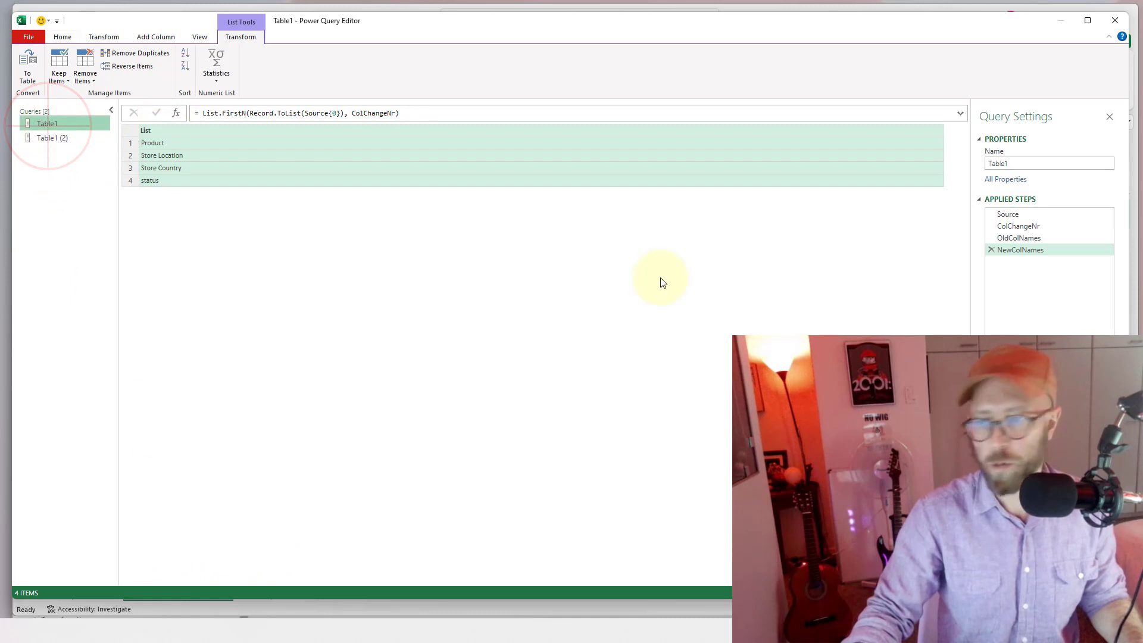
{"action": "left_click", "coordinate": [1016, 237]}
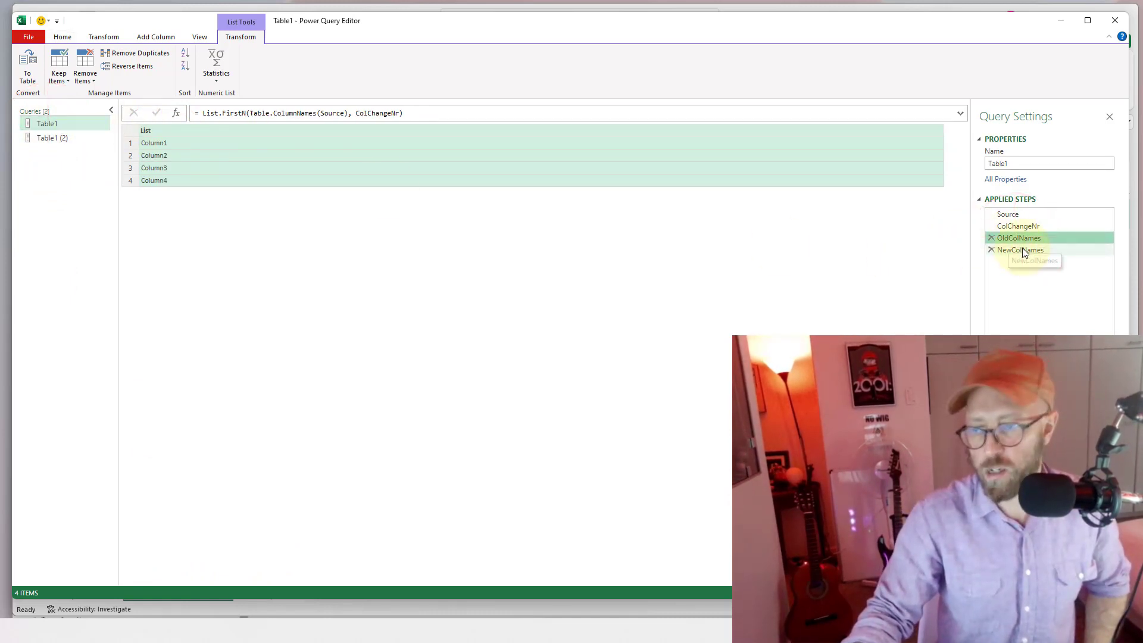
{"action": "left_click", "coordinate": [1024, 250]}
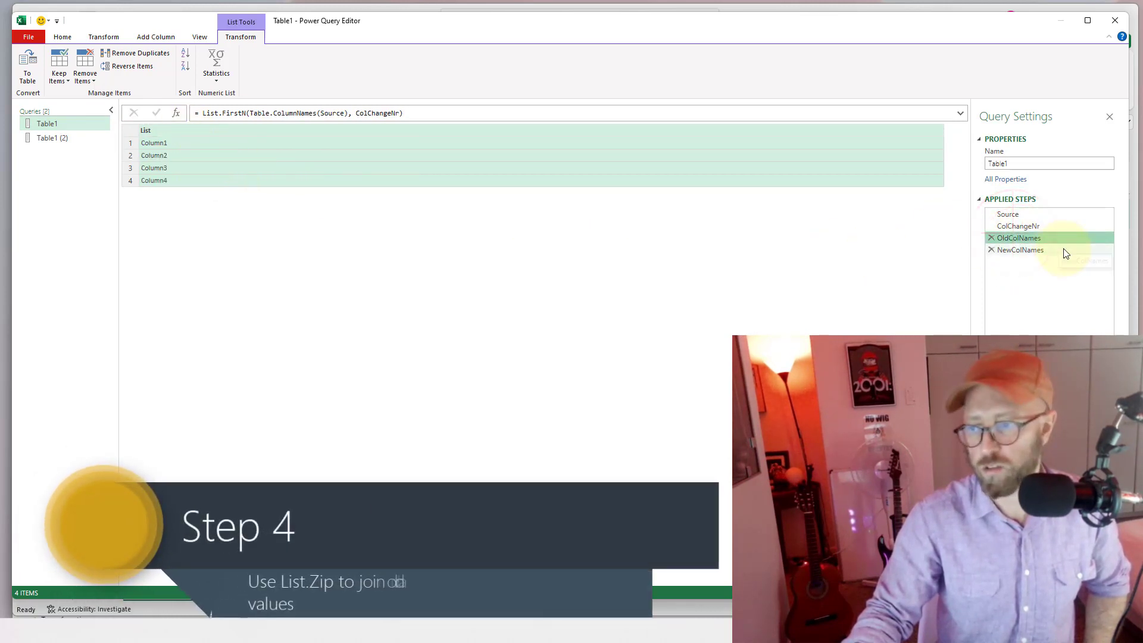
{"action": "left_click", "coordinate": [1061, 250]}
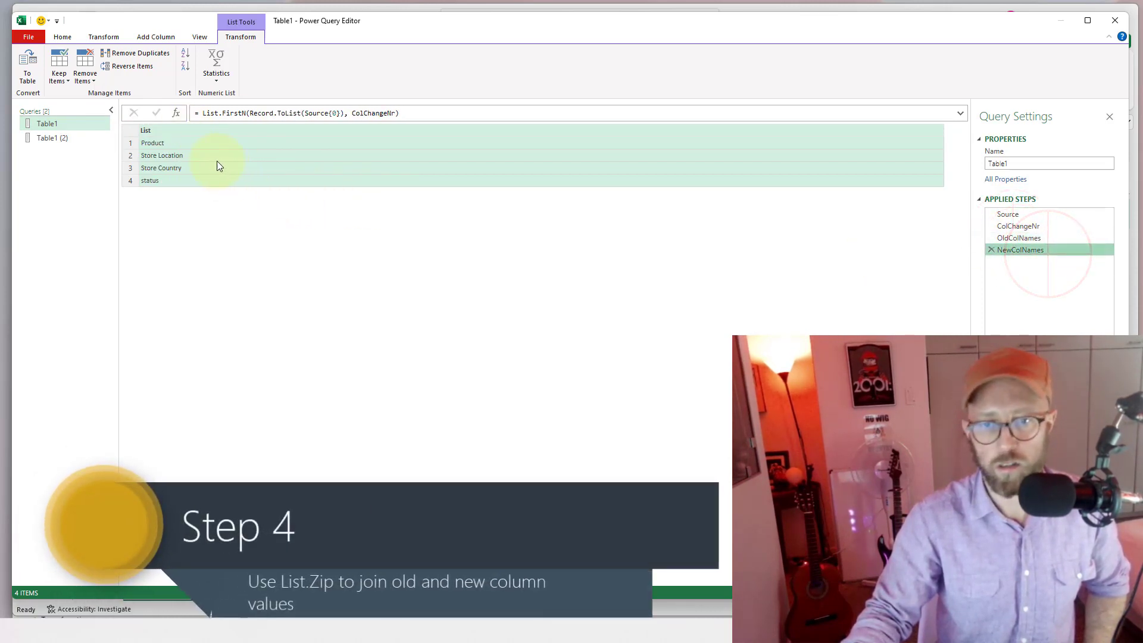
{"action": "left_click", "coordinate": [1051, 300]}
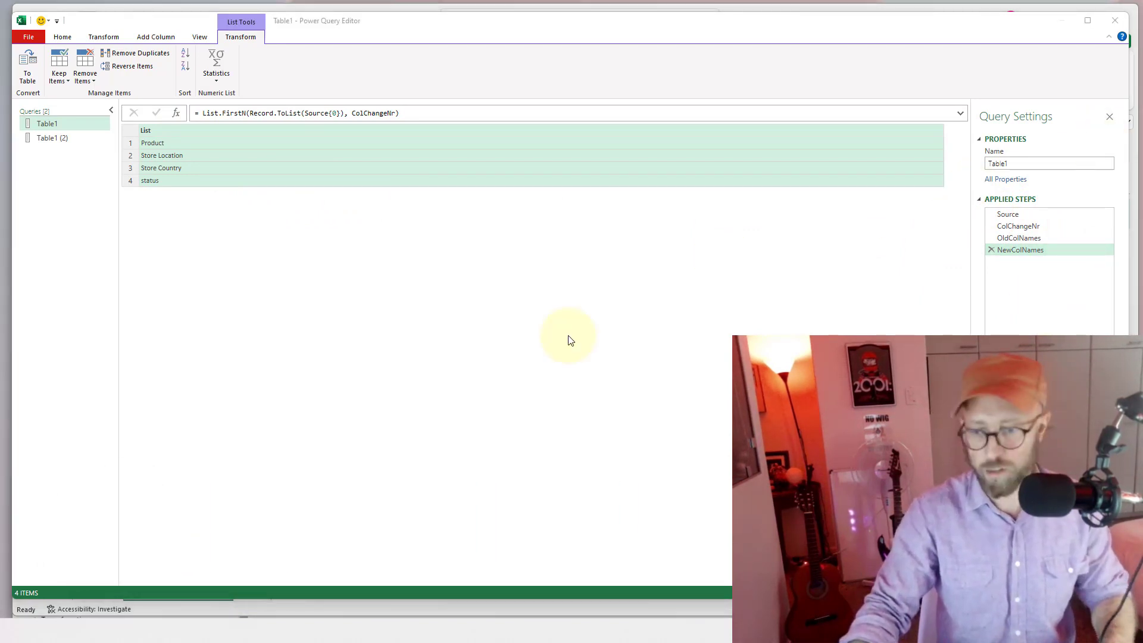
Step: Switch to the browser to read the List.Zip documentation, and return to the Power Query Editor
{"action": "key", "text": "alt+Tab"}
{"action": "scroll", "coordinate": [761, 174], "scroll_direction": "up", "scroll_amount": 1}
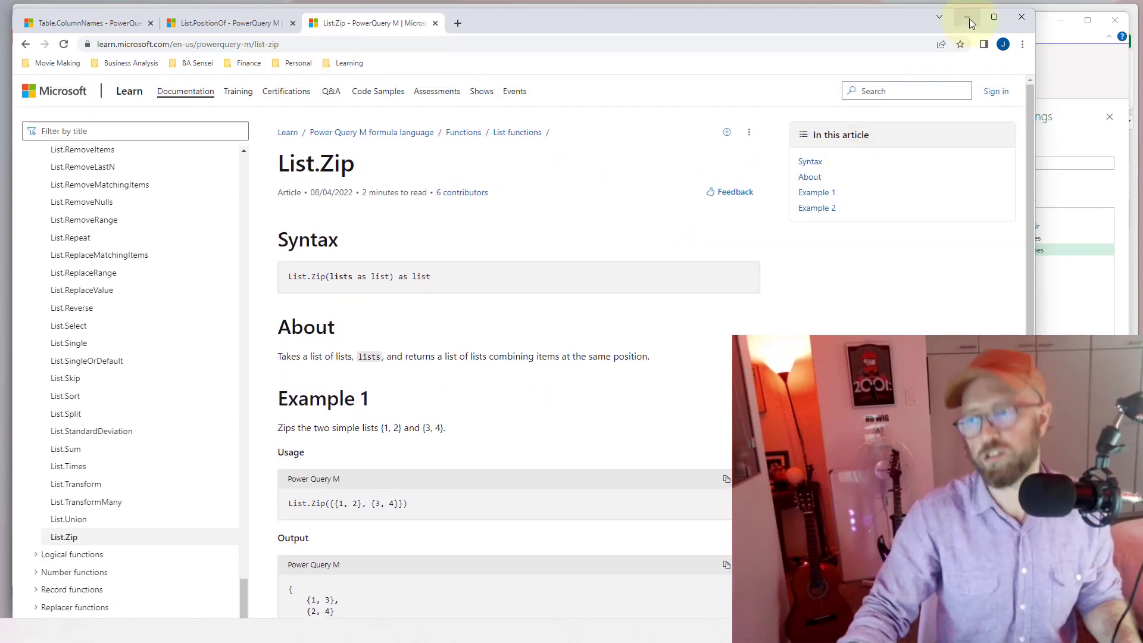
{"action": "left_click", "coordinate": [965, 18]}
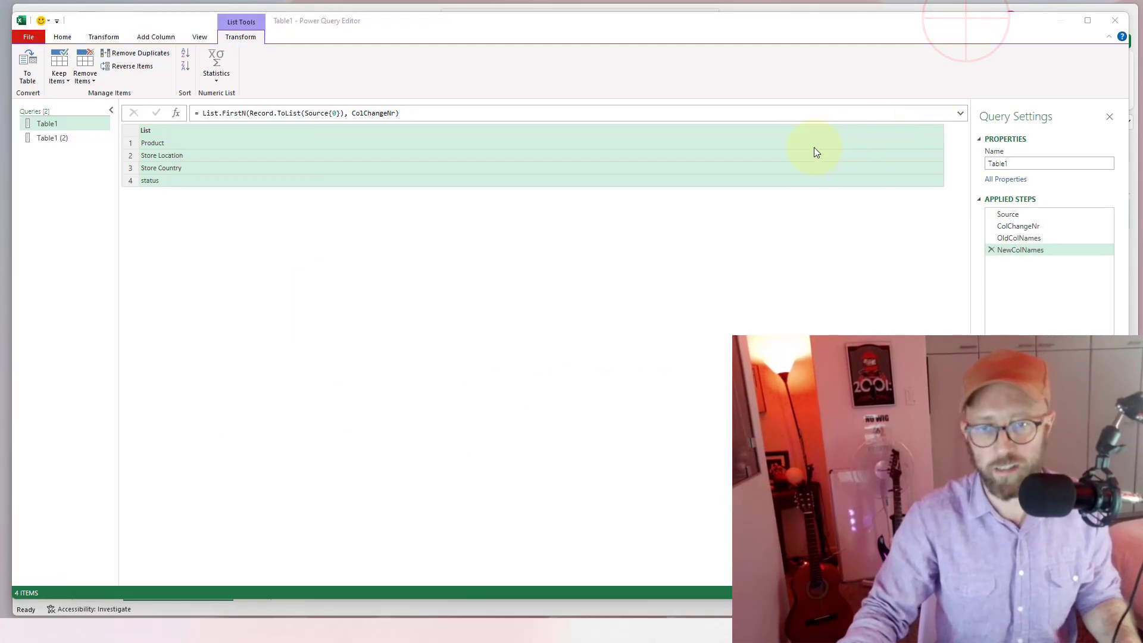
Step: Insert a new step after NewColNames
{"action": "left_click", "coordinate": [1019, 250]}
{"action": "right_click", "coordinate": [1020, 252]}
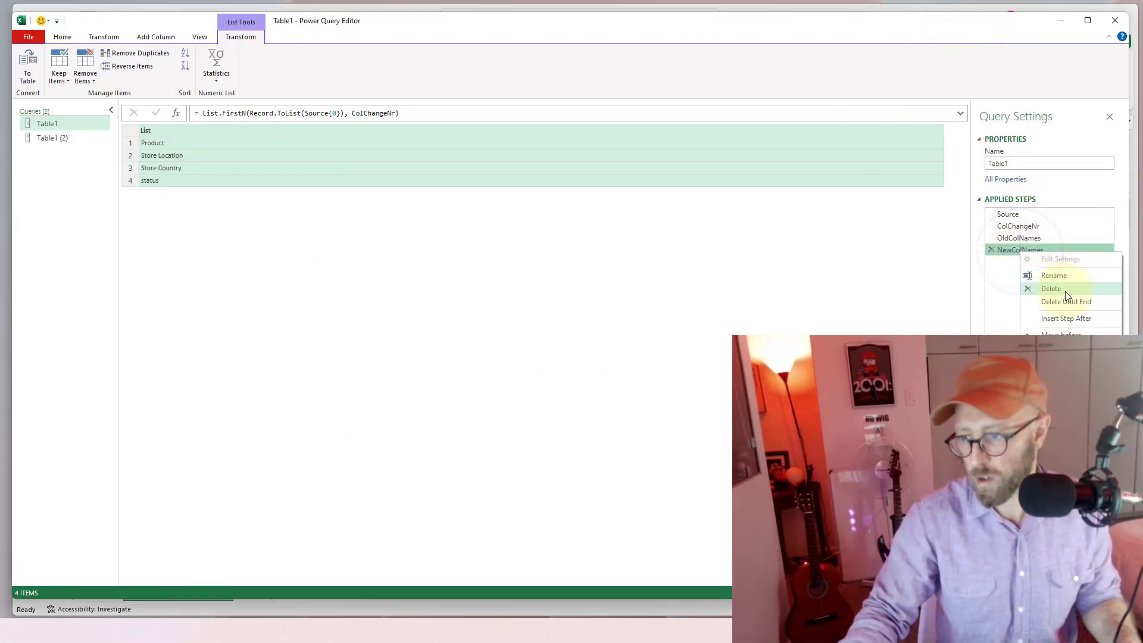
{"action": "left_click", "coordinate": [1067, 316]}
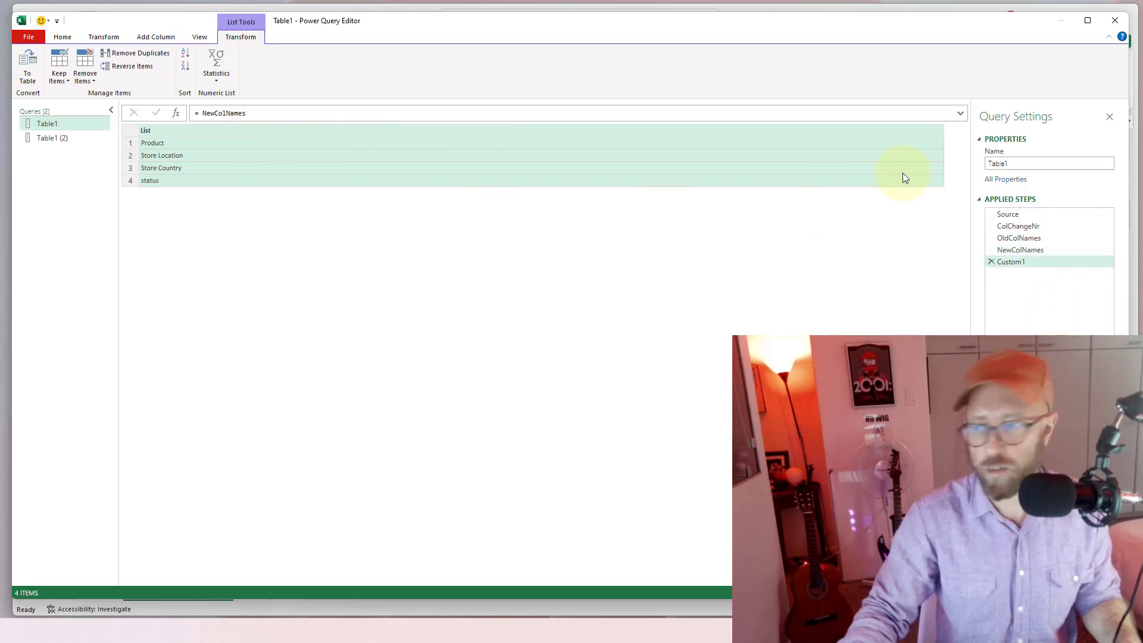
Step: Set the new step's formula to = List.Zip({OldColNames, NewColNames}) and inspect the first two nested lists
{"action": "left_click", "coordinate": [262, 112]}
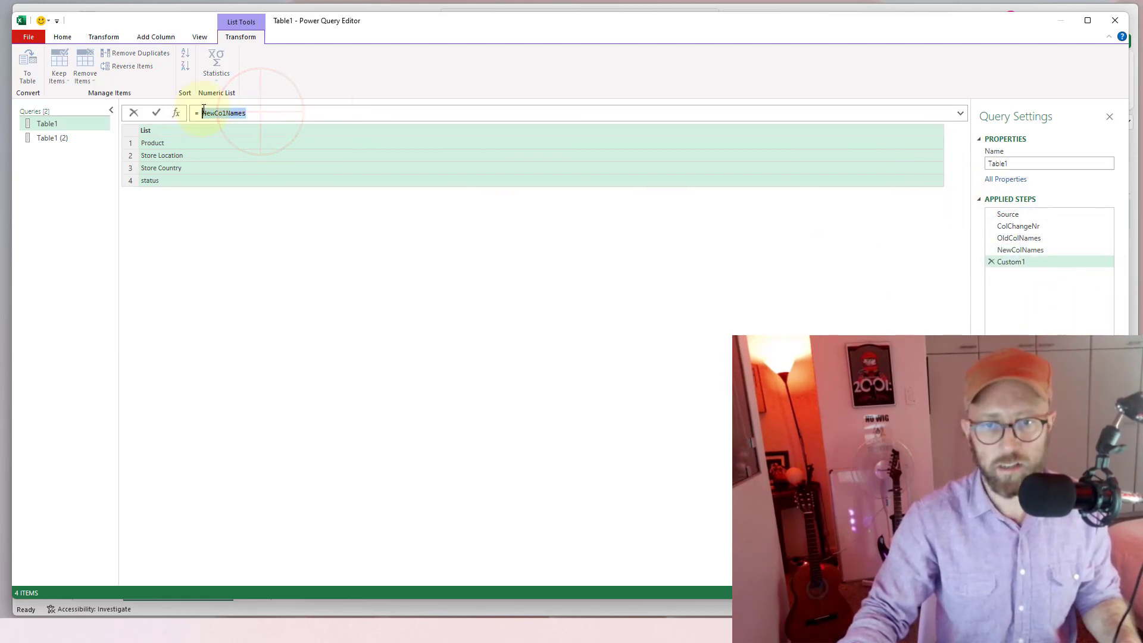
{"action": "type", "text": "i"}
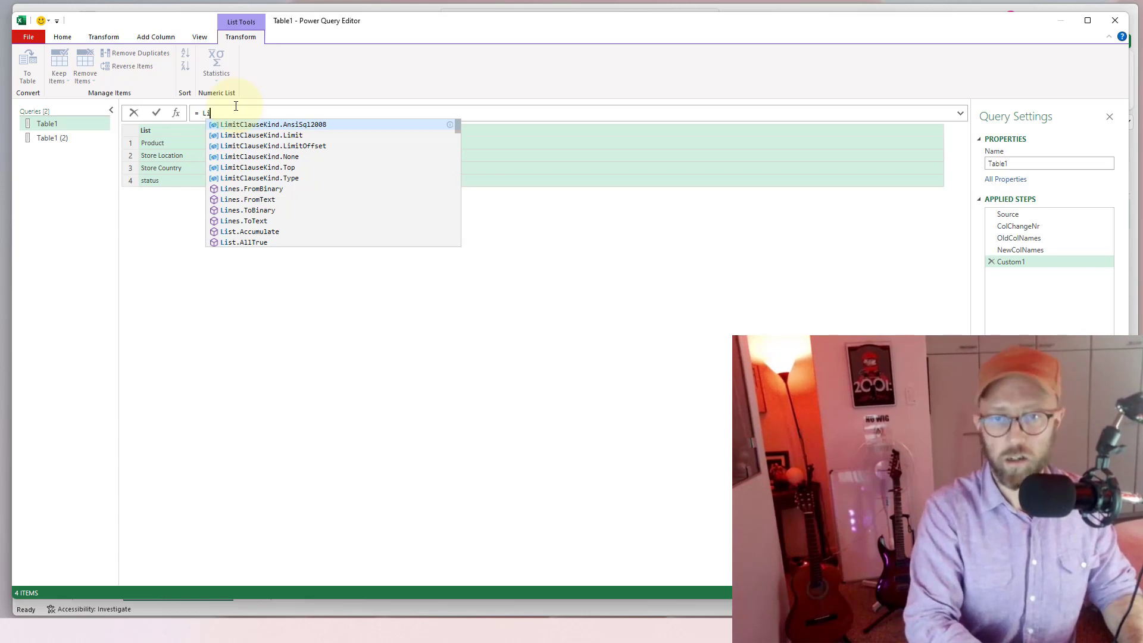
{"action": "type", "text": "st.Zip("}
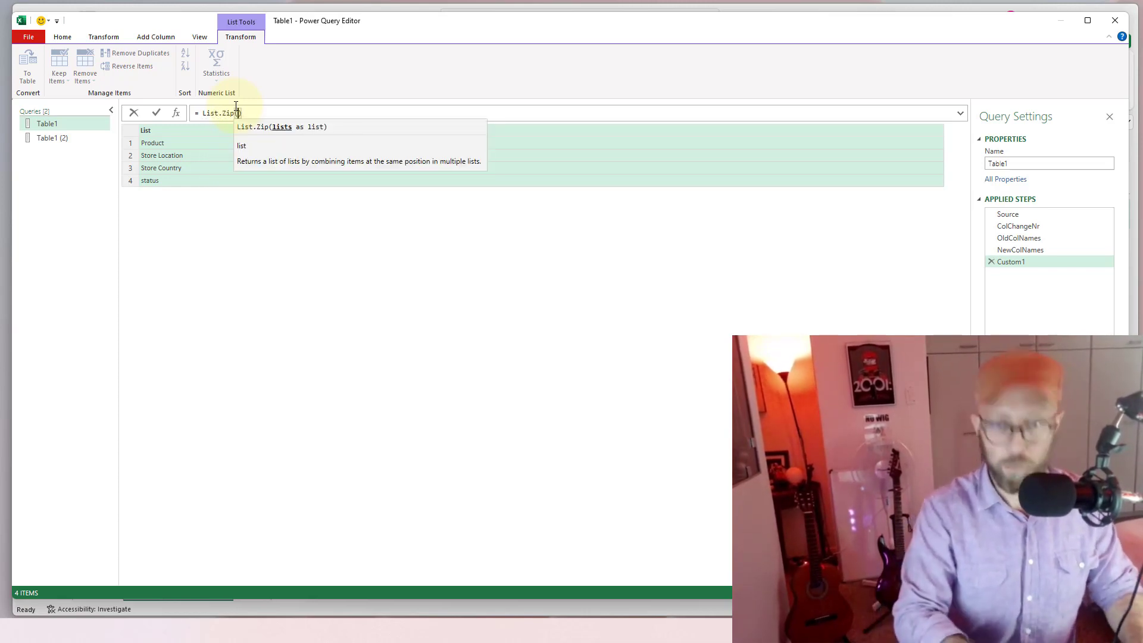
{"action": "type", "text": "{"}
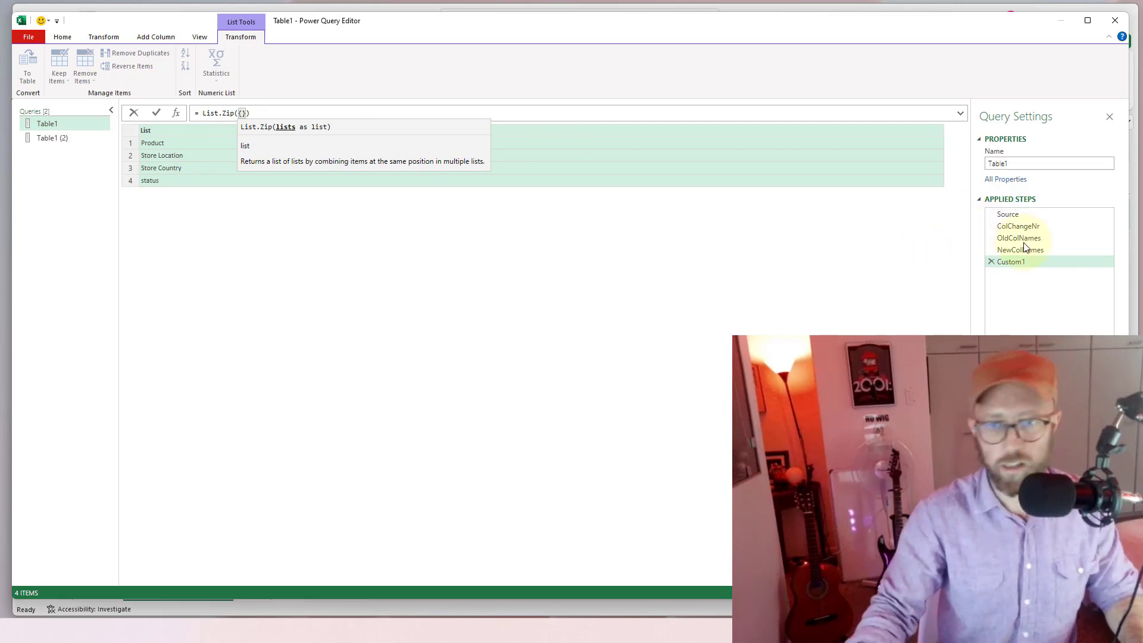
{"action": "type", "text": "Old"}
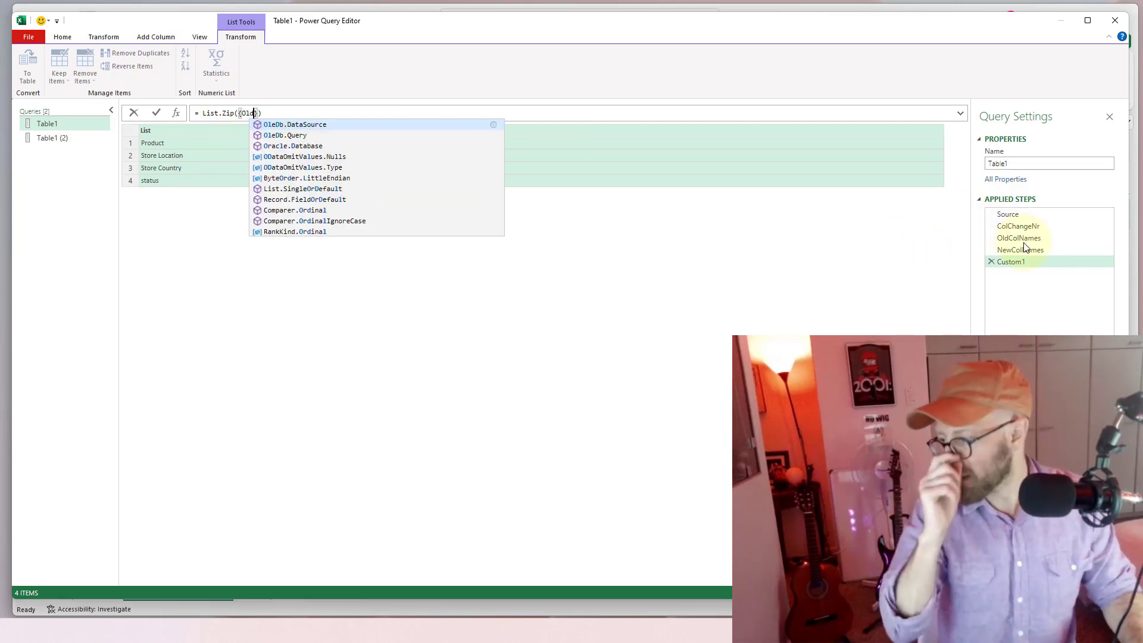
{"action": "type", "text": "ColNames, NewColName"}
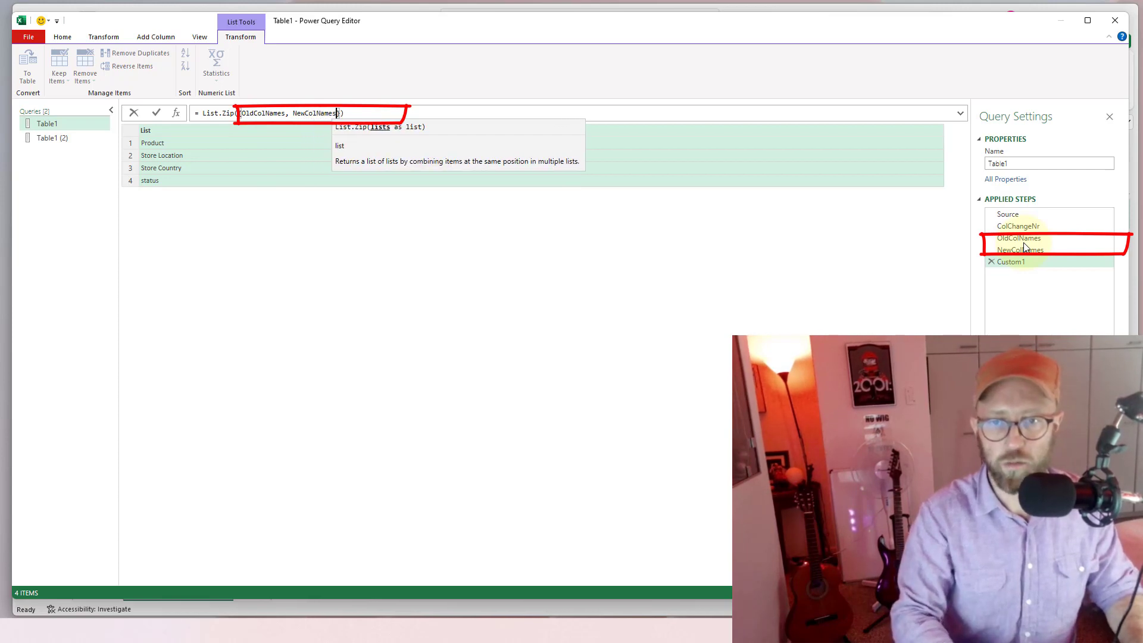
{"action": "type", "text": "s"}
{"action": "key", "text": "Return"}
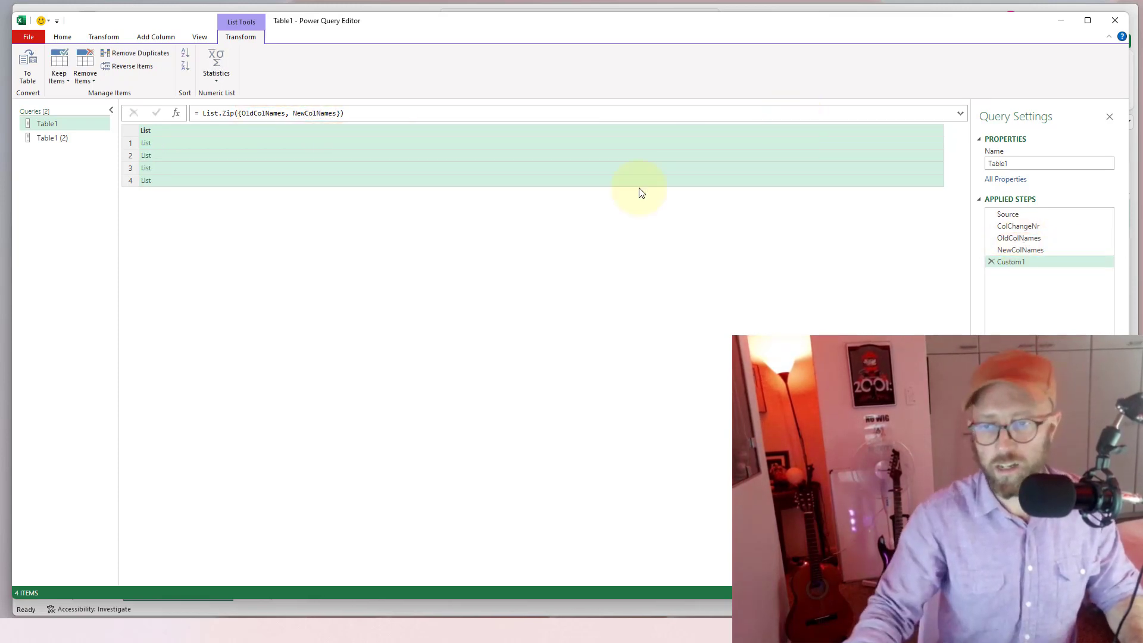
{"action": "left_click", "coordinate": [185, 143]}
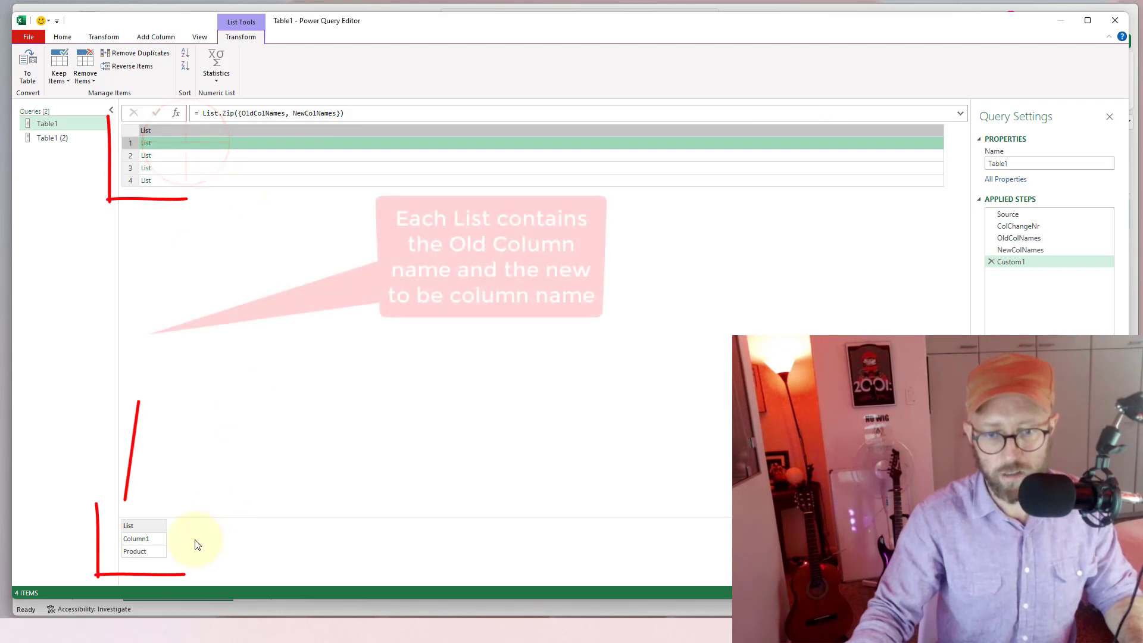
{"action": "left_click", "coordinate": [204, 155]}
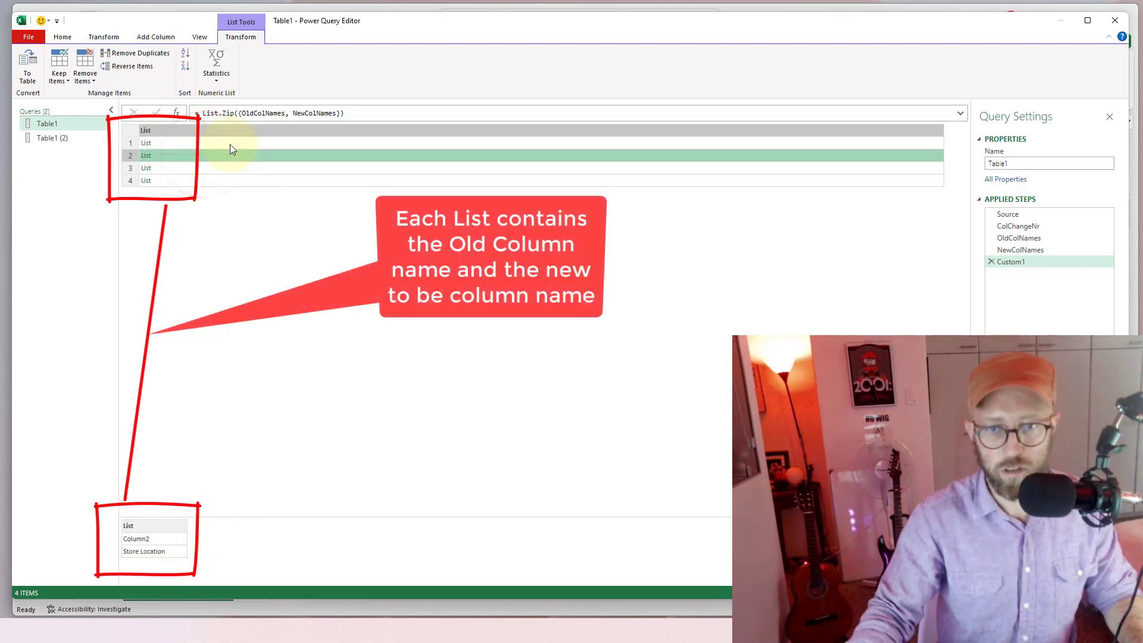
Step: Inspect the third and fourth nested lists, and rename the List.Zip step as RenamedCols
{"action": "left_click", "coordinate": [219, 169]}
{"action": "left_click", "coordinate": [194, 180]}
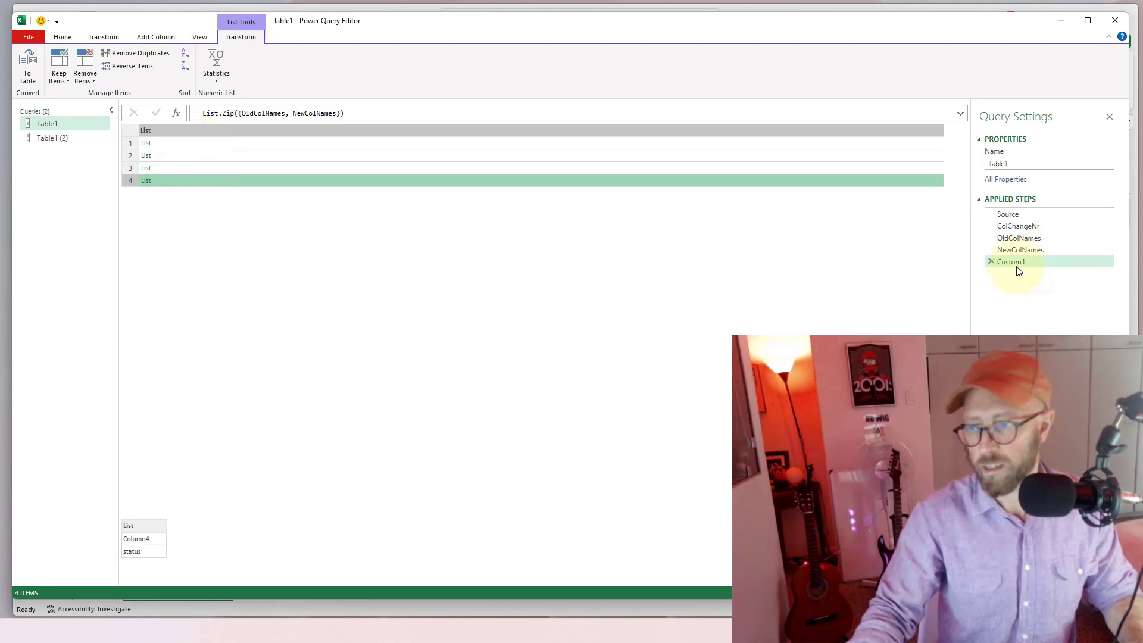
{"action": "key", "text": "F2"}
{"action": "type", "text": "RenamedCols"}
{"action": "key", "text": "Return"}
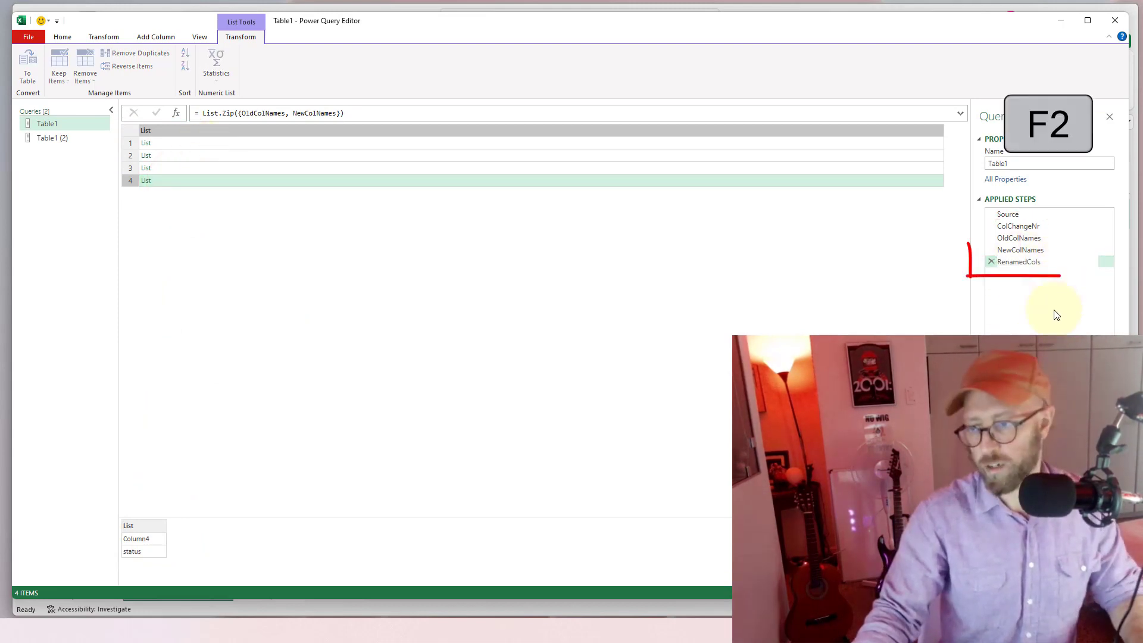
Step: Insert a new step after RenamedCols and set its formula to = Source
{"action": "right_click", "coordinate": [1017, 261]}
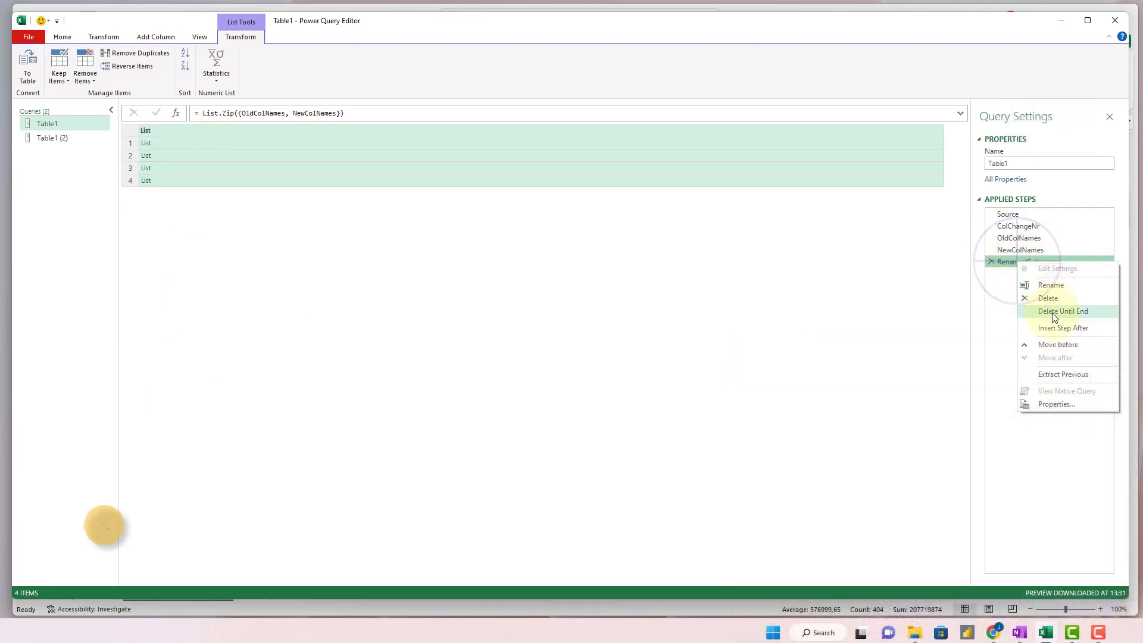
{"action": "left_click", "coordinate": [1052, 328]}
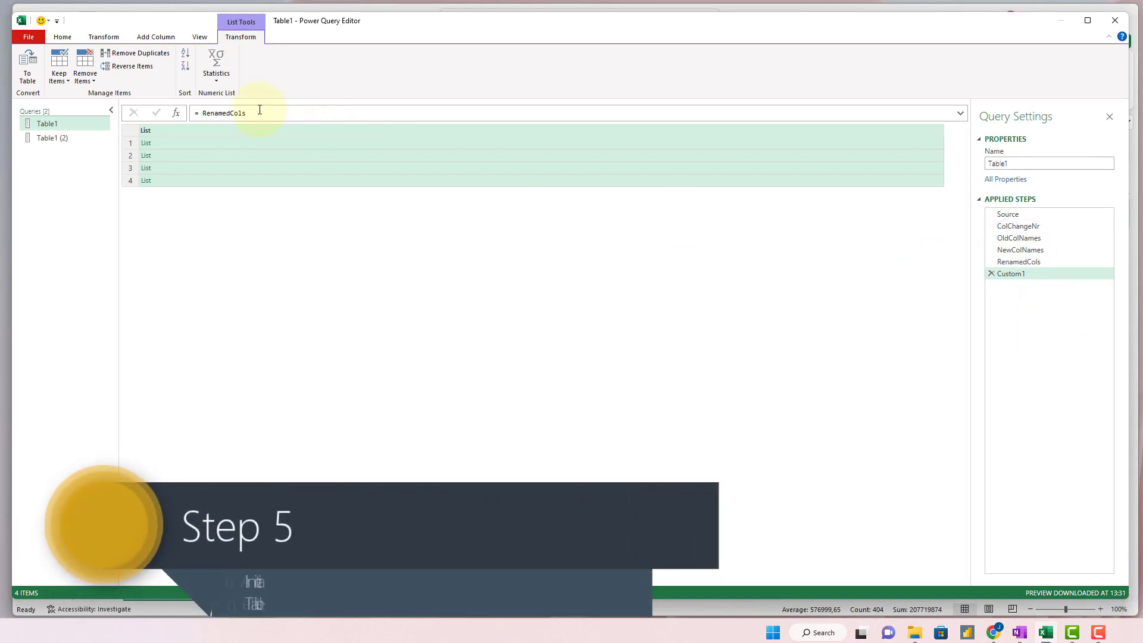
{"action": "left_click_drag", "start_coordinate": [249, 113], "coordinate": [200, 116]}
{"action": "type", "text": "Sou"}
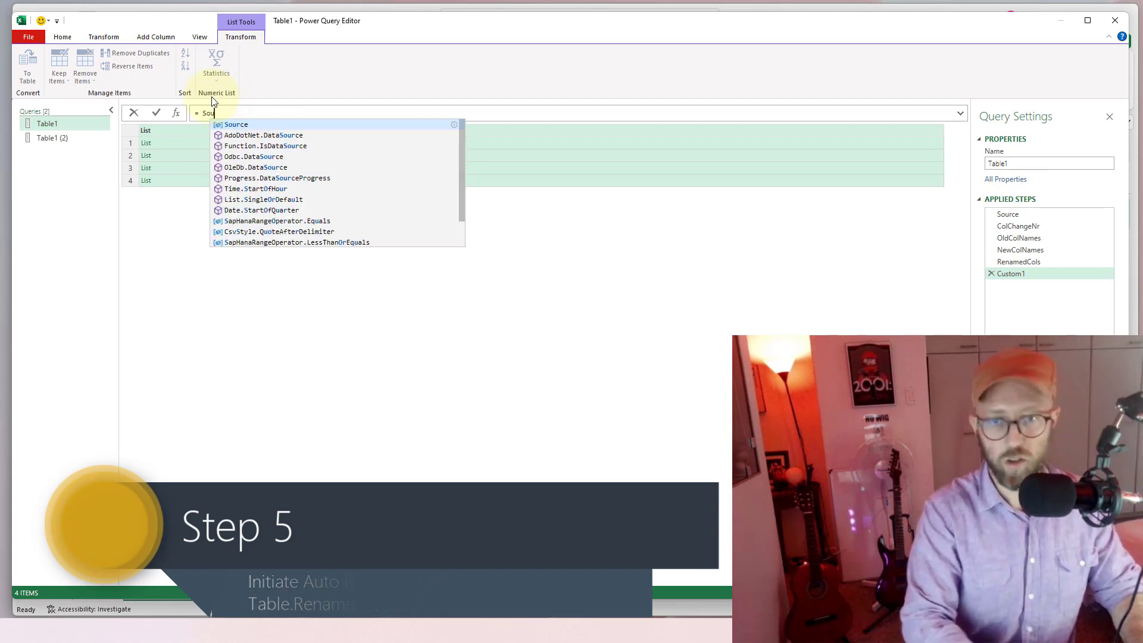
{"action": "type", "text": "rce"}
{"action": "key", "text": "Return"}
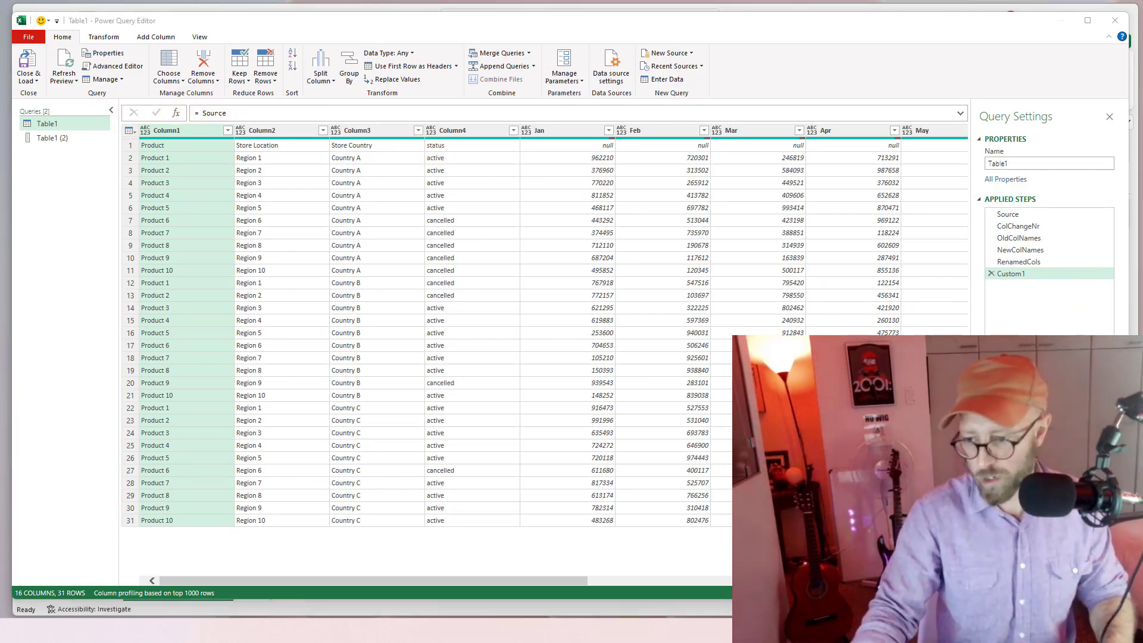
Step: Switch to the browser to read the Table.RenameColumns documentation, and return to the Power Query Editor
{"action": "key", "text": "alt+Tab"}
{"action": "left_click", "coordinate": [311, 172]}
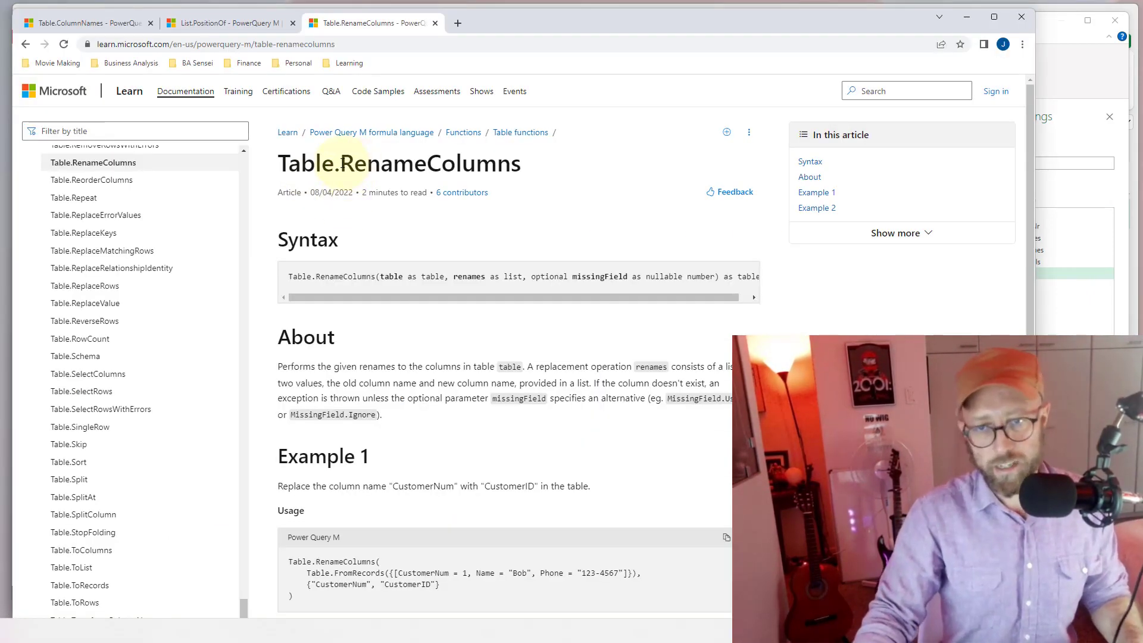
{"action": "left_click_drag", "start_coordinate": [341, 163], "coordinate": [418, 161]}
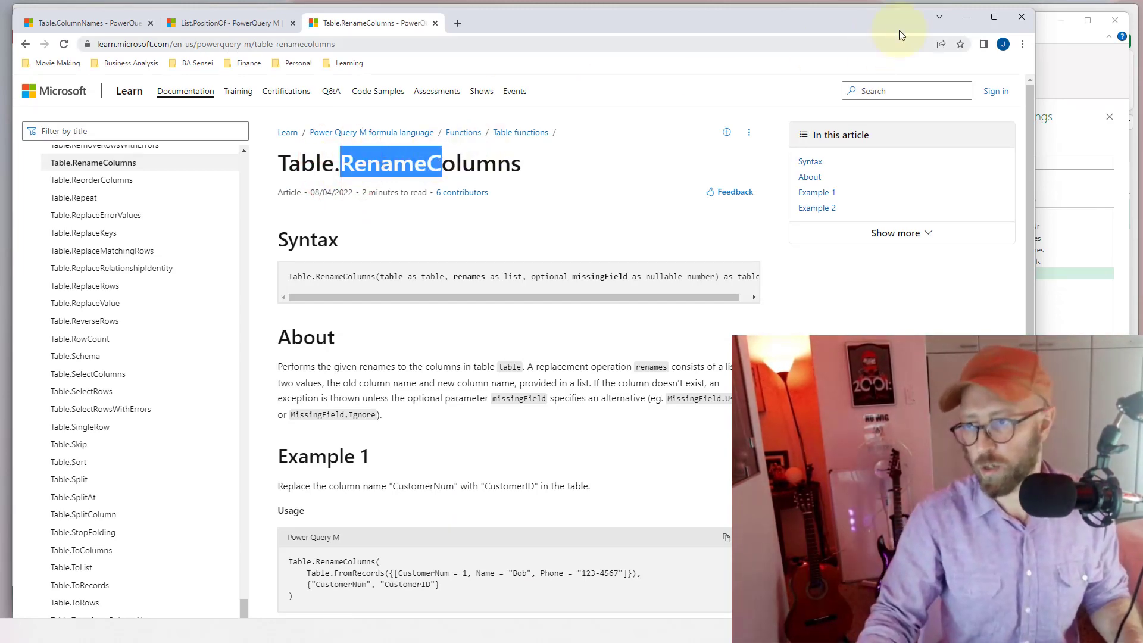
{"action": "left_click", "coordinate": [967, 23]}
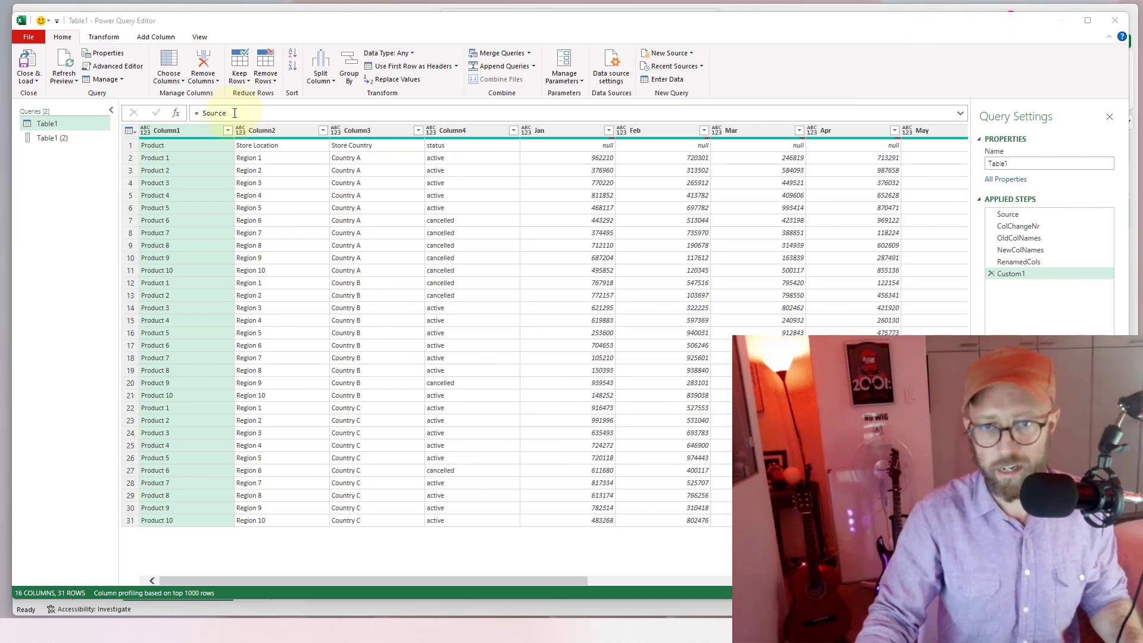
Step: Wrap Source in the new step's formula so it reads = Table.RenameColumns(Source, RenamedCols)
{"action": "left_click", "coordinate": [204, 113]}
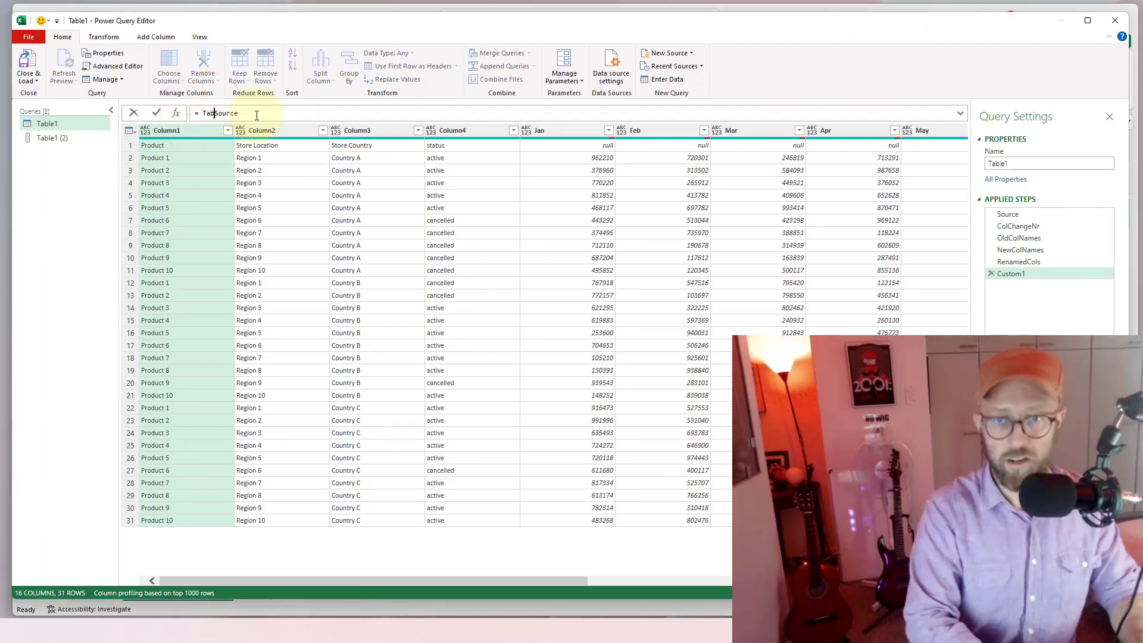
{"action": "type", "text": "Table.Ren"}
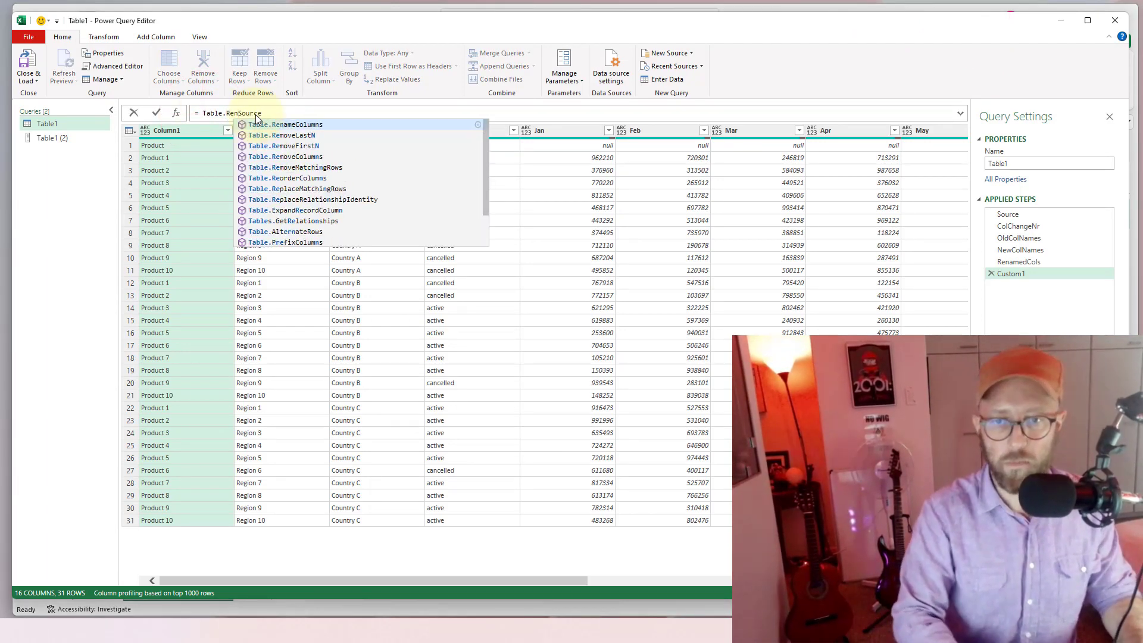
{"action": "type", "text": "ameColumns"}
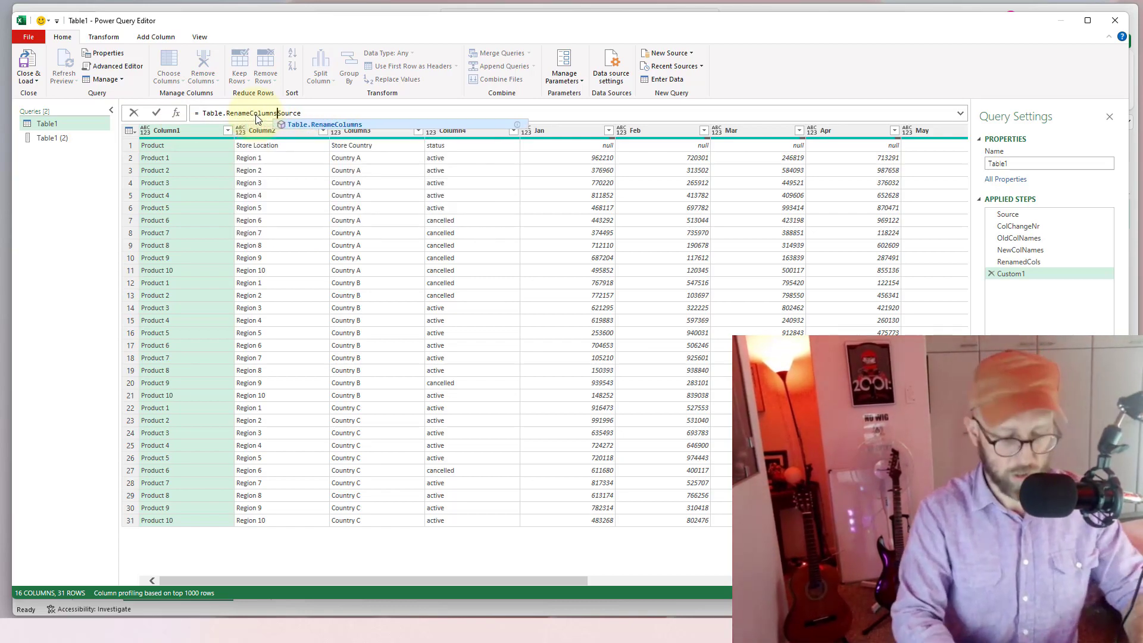
{"action": "key", "text": "Tab"}
{"action": "type", "text": "("}
{"action": "type", "text": ","}
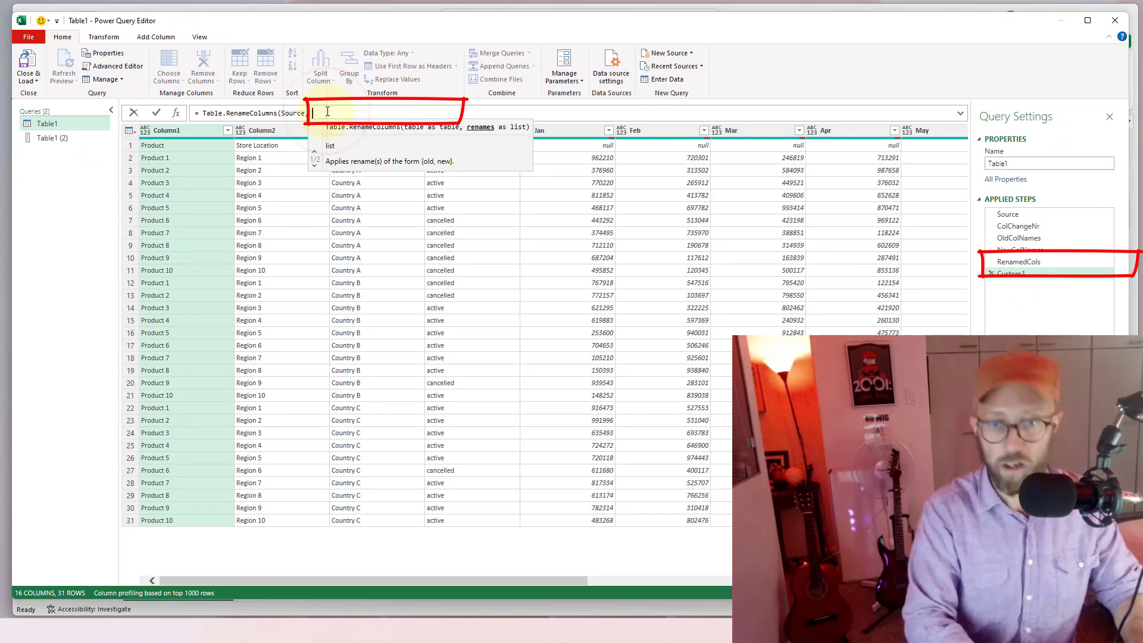
{"action": "type", "text": "Re"}
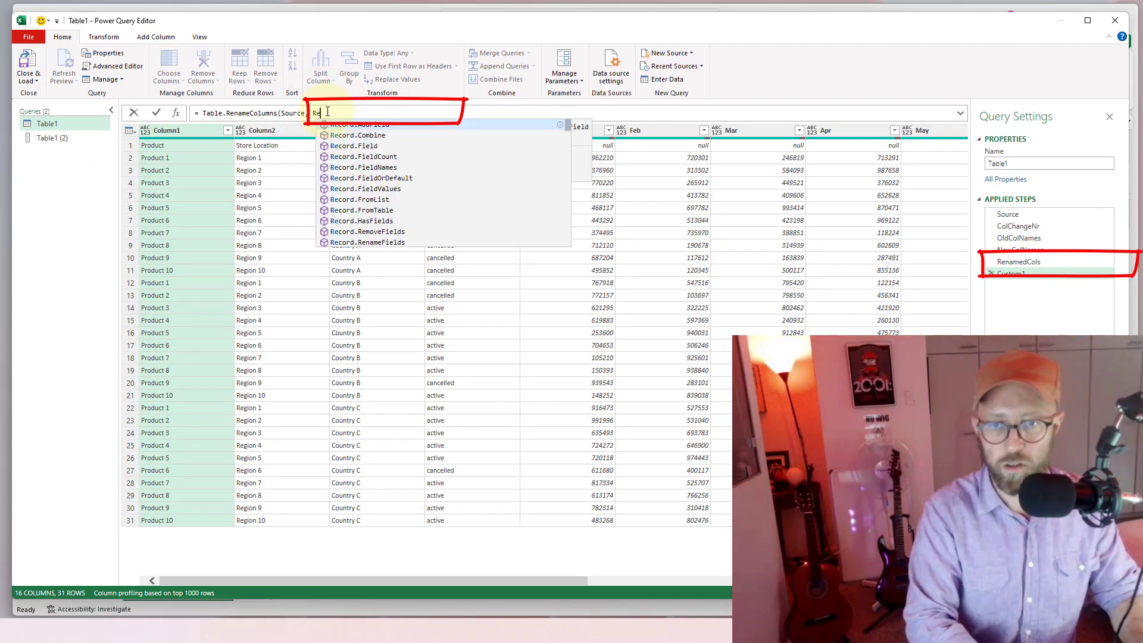
{"action": "type", "text": "namedCols"}
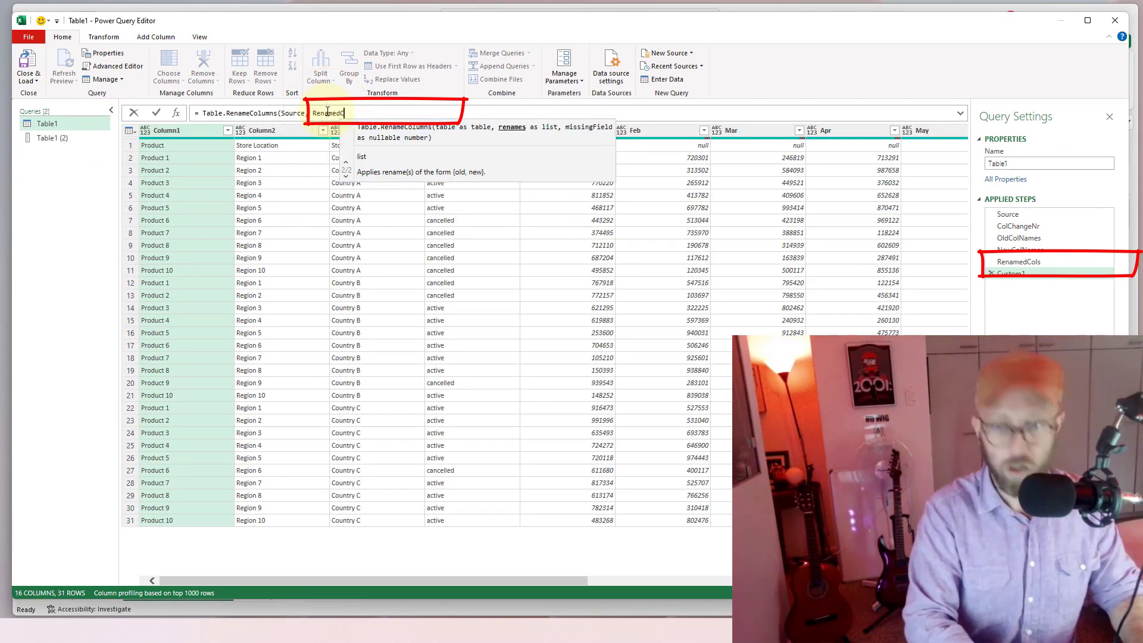
{"action": "type", "text": ")"}
{"action": "key", "text": "Return"}
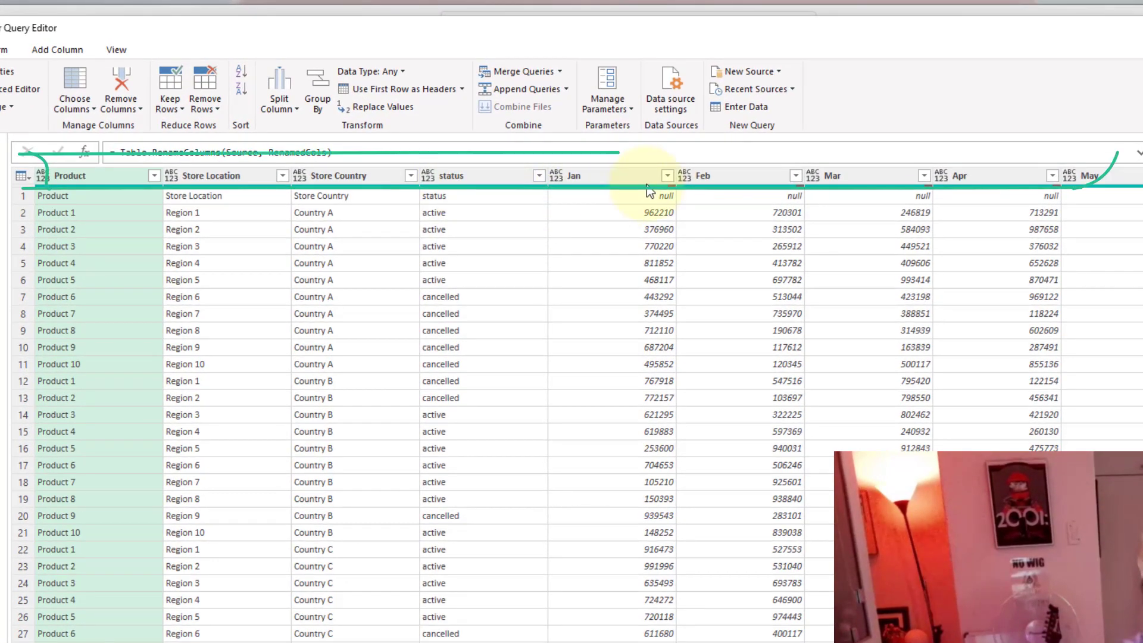
Step: Filter the Jan column to remove empty values
{"action": "left_click", "coordinate": [667, 175]}
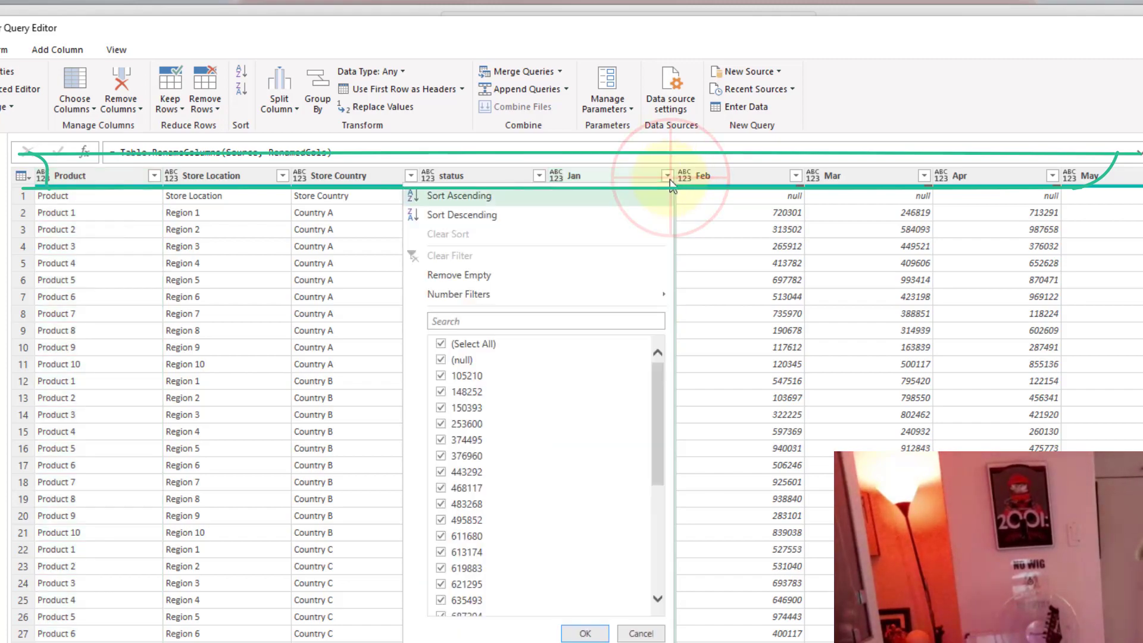
{"action": "left_click", "coordinate": [480, 280]}
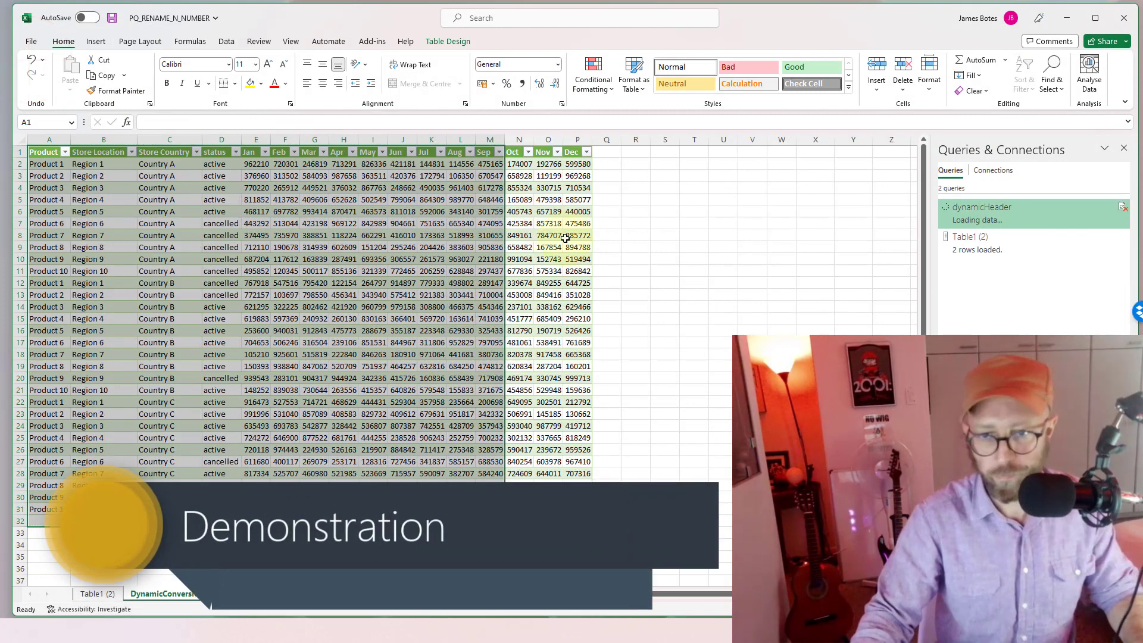
Step: Delete the Column3 and Column4 columns from the source table on Sheet1
{"action": "left_click", "coordinate": [285, 282]}
{"action": "left_click", "coordinate": [257, 203]}
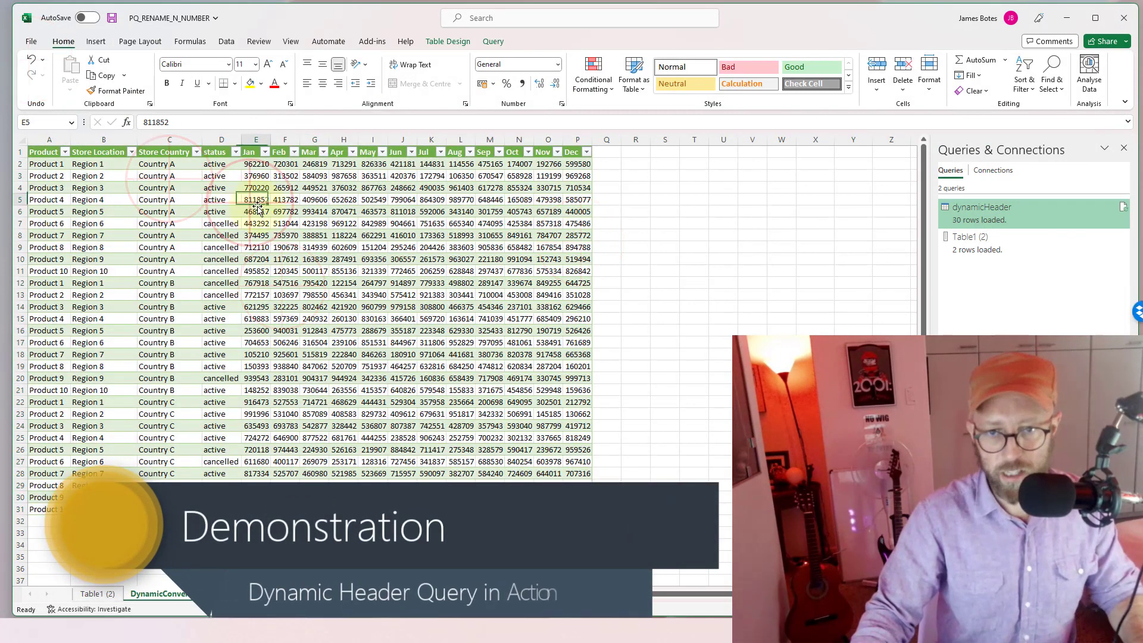
{"action": "left_click", "coordinate": [154, 198]}
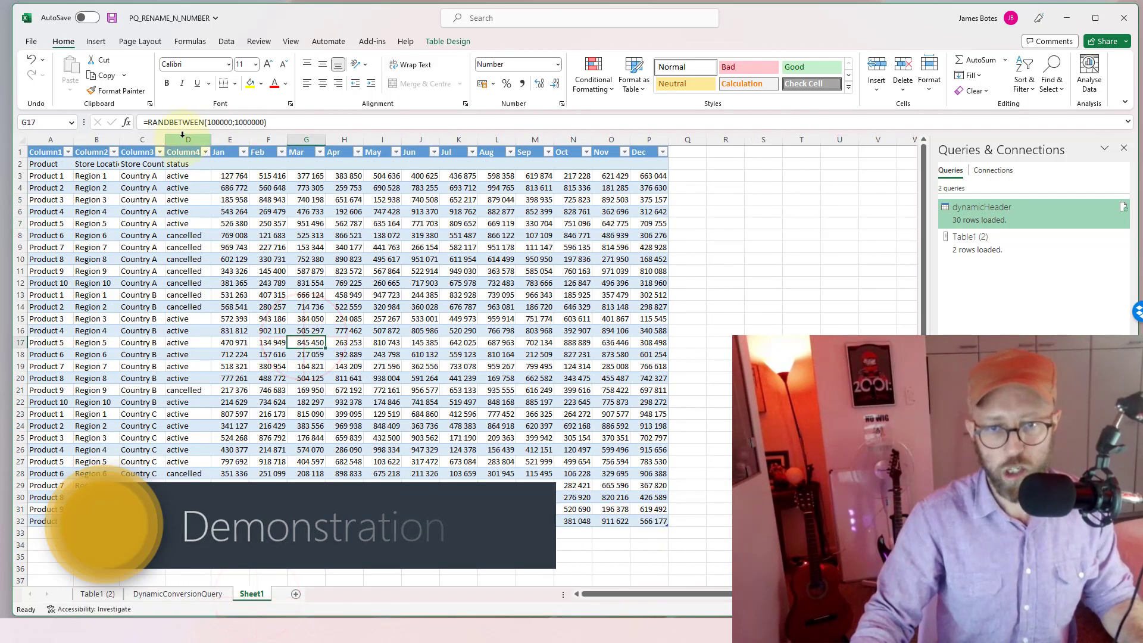
{"action": "left_click_drag", "start_coordinate": [182, 139], "coordinate": [146, 141]}
{"action": "right_click", "coordinate": [146, 142]}
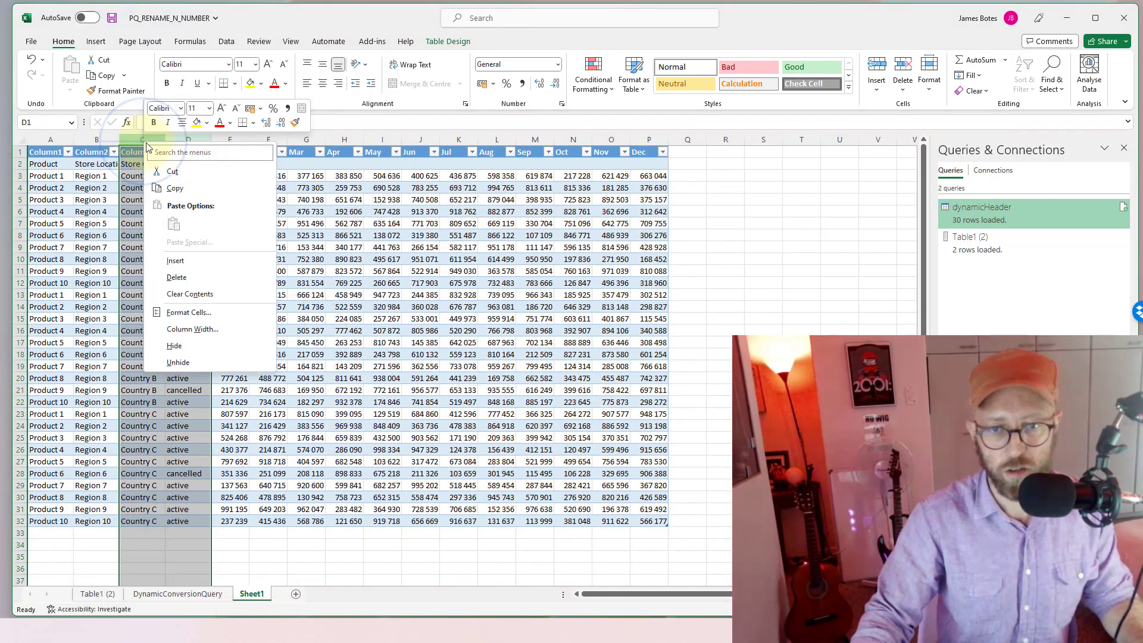
{"action": "left_click", "coordinate": [176, 277]}
{"action": "left_click", "coordinate": [482, 235]}
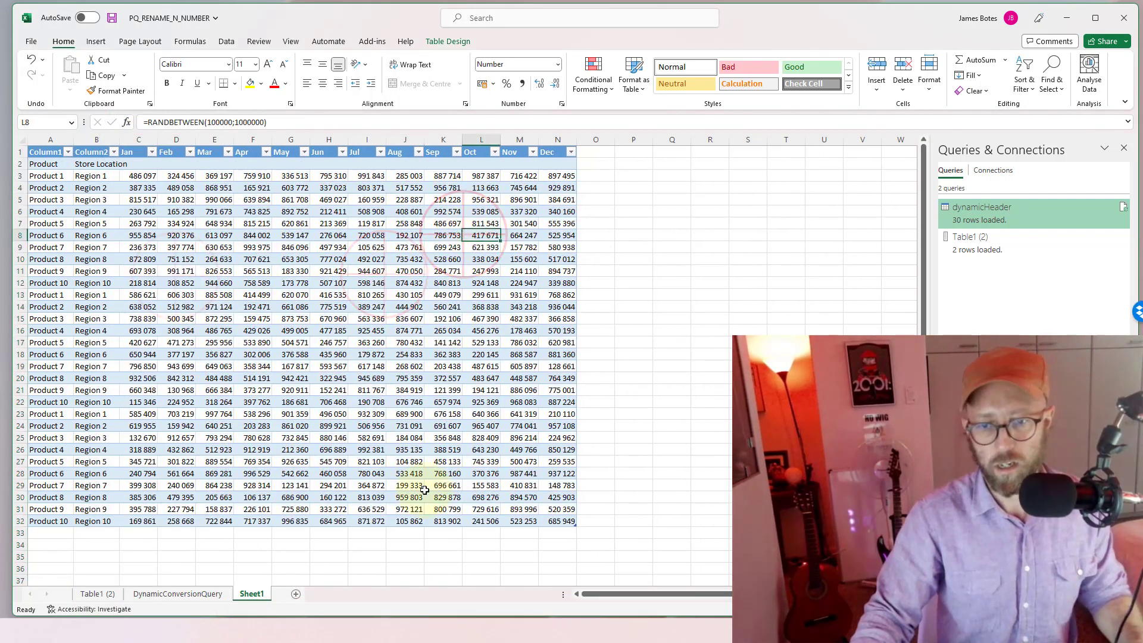
Step: Refresh the query output table on the DynamicConversionQuery sheet
{"action": "left_click", "coordinate": [209, 594]}
{"action": "right_click", "coordinate": [321, 189]}
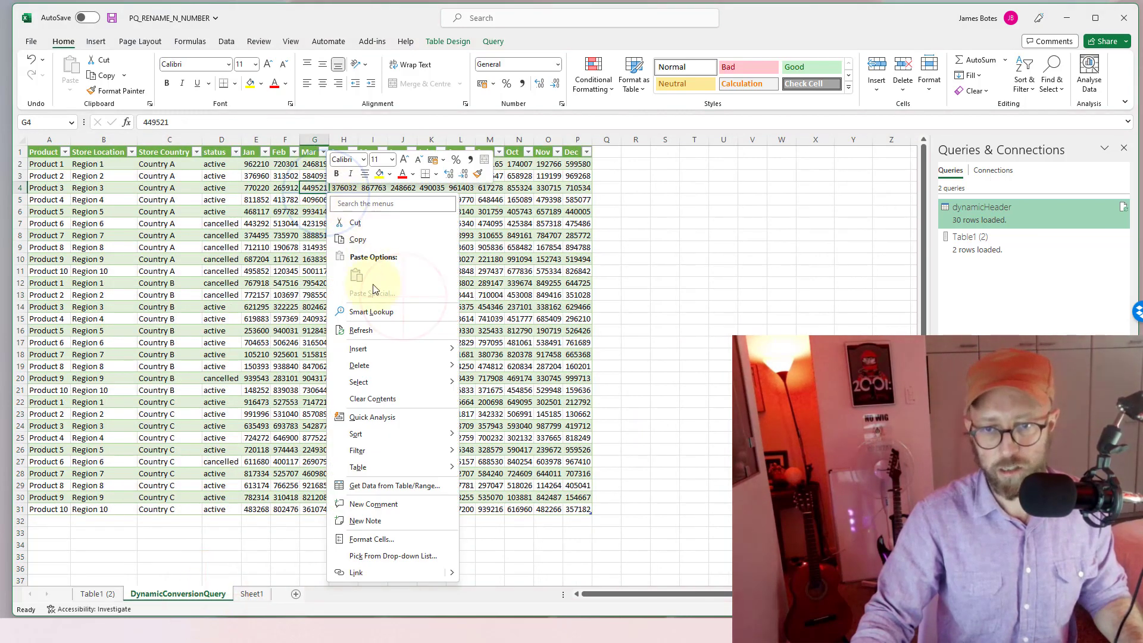
{"action": "left_click", "coordinate": [361, 330]}
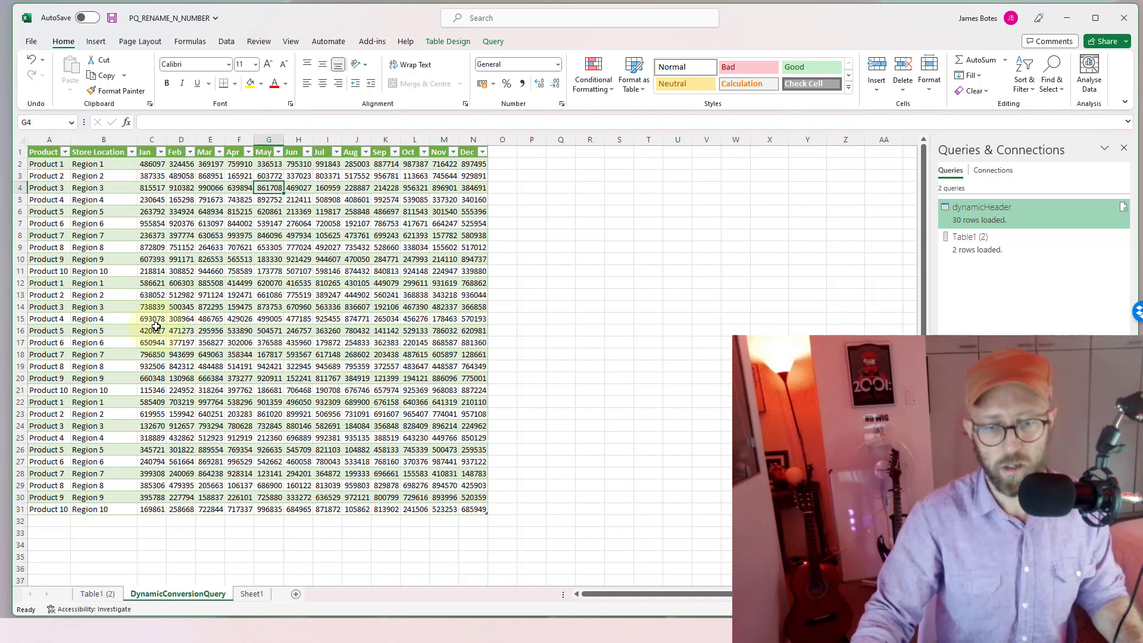
Step: Return to Sheet1 and insert a new column before Jan in the source table
{"action": "left_click", "coordinate": [270, 598]}
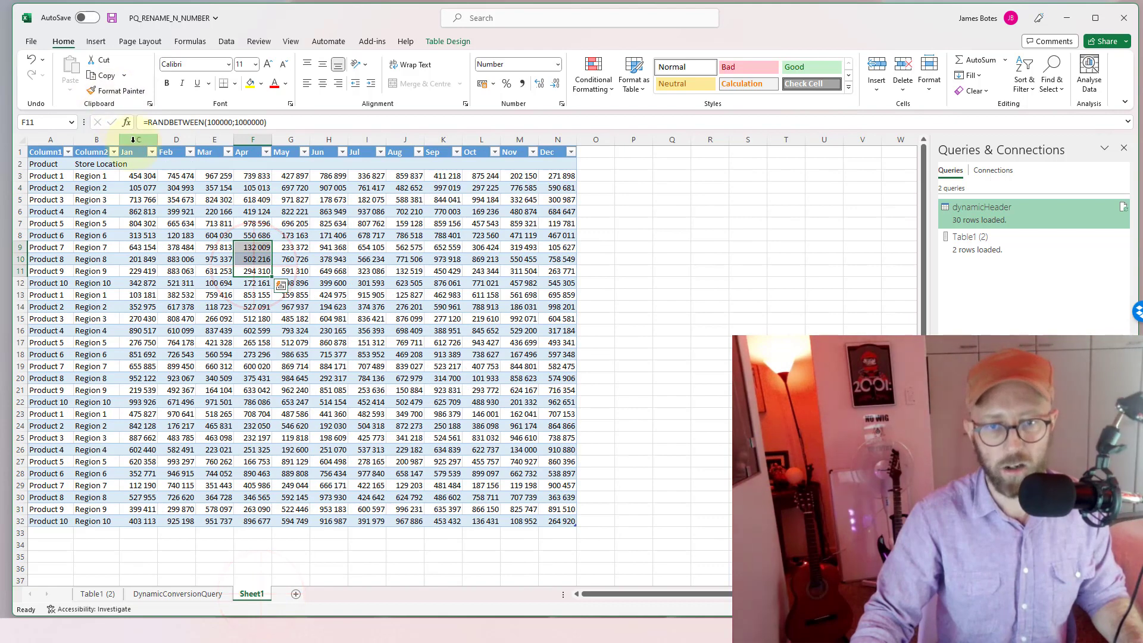
{"action": "right_click", "coordinate": [139, 141]}
{"action": "left_click", "coordinate": [165, 262]}
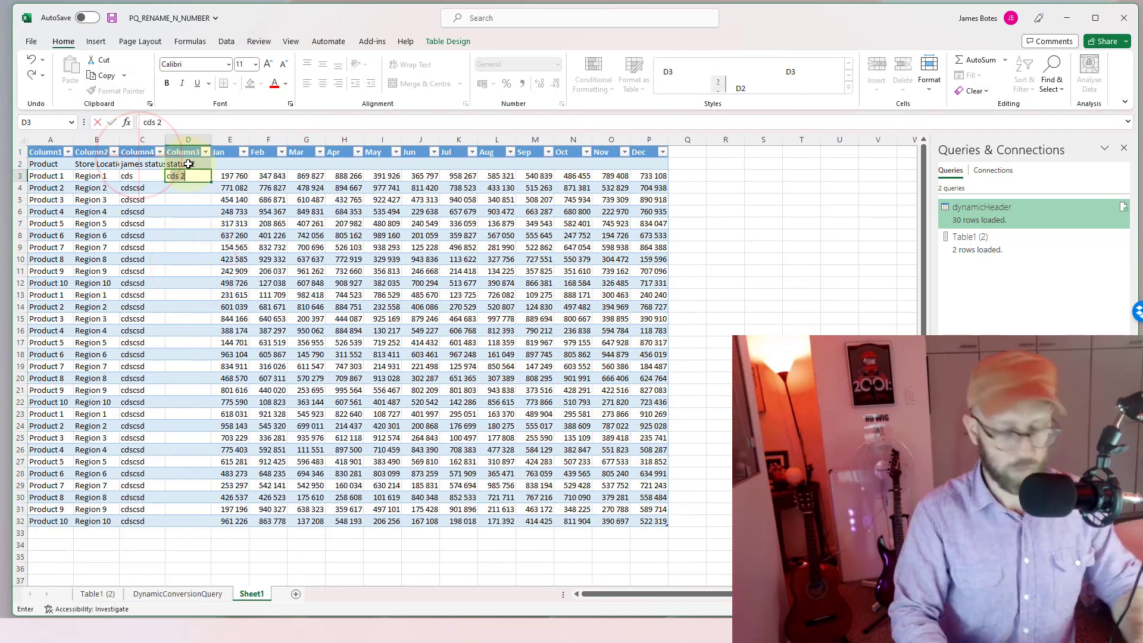
Step: Enter cdscsd in cell D3 and carry it down the rest of the status 2 column
{"action": "key", "text": "BackSpace"}
{"action": "key", "text": "BackSpace"}
{"action": "type", "text": "csd"}
{"action": "key", "text": "Return"}
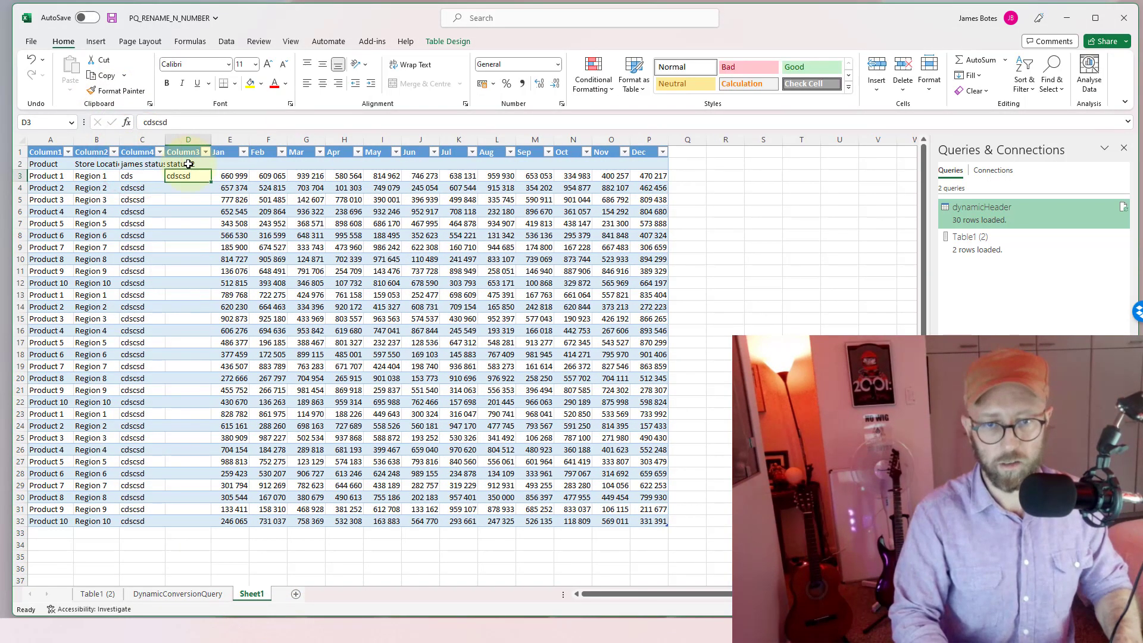
{"action": "key", "text": "Return"}
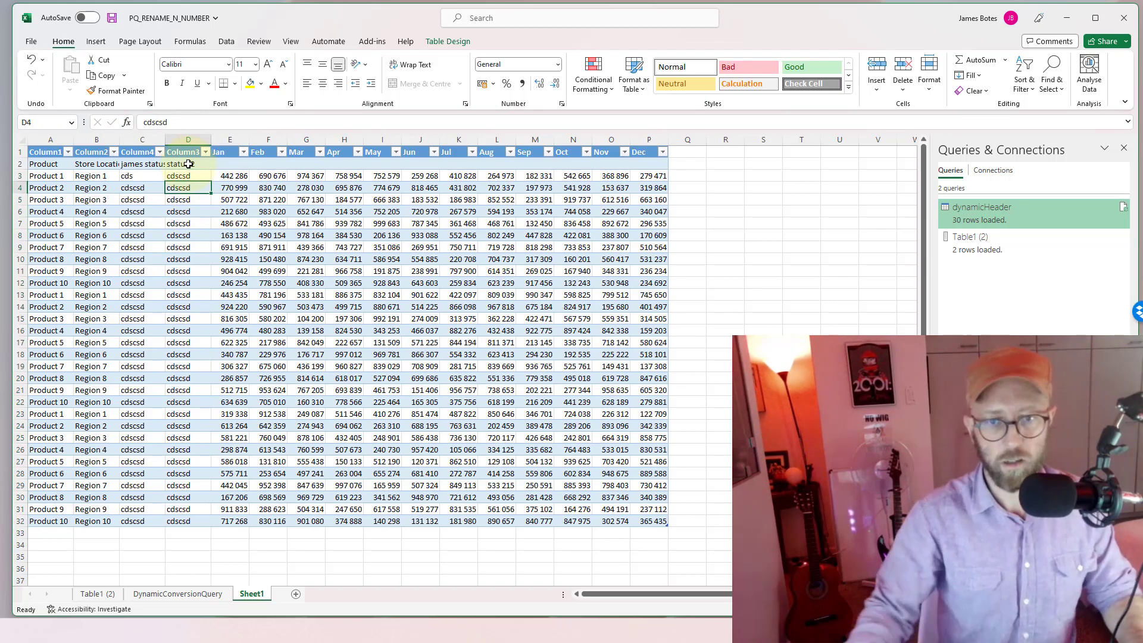
Step: Refresh the DynamicConversionQuery sheet's table to load the newly added source columns
{"action": "left_click", "coordinate": [215, 594]}
{"action": "right_click", "coordinate": [357, 202]}
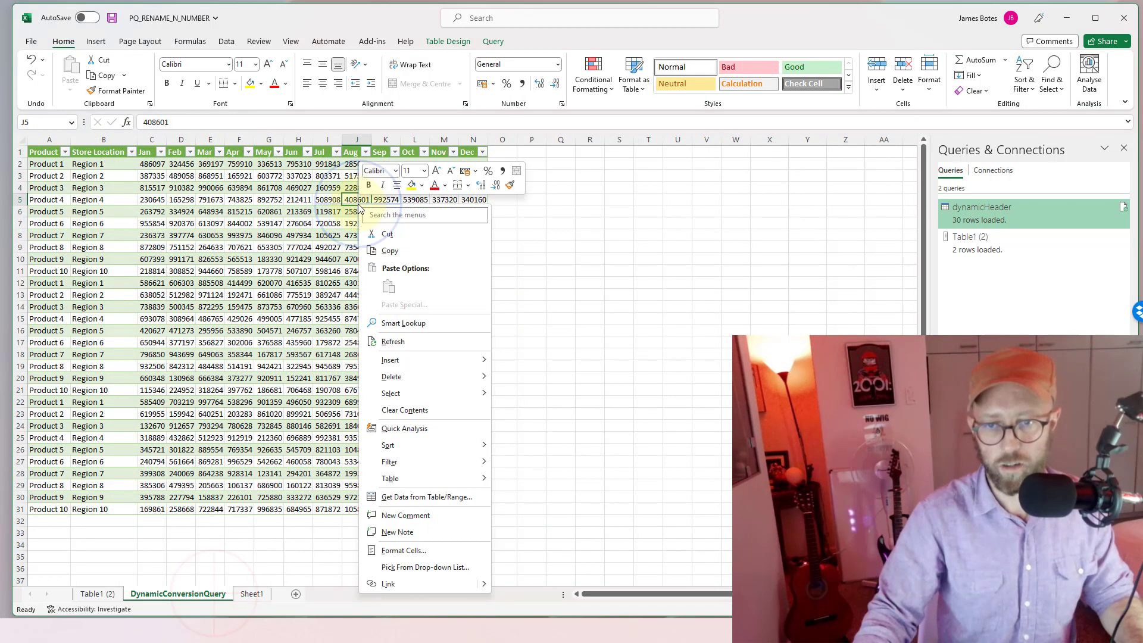
{"action": "left_click", "coordinate": [409, 342]}
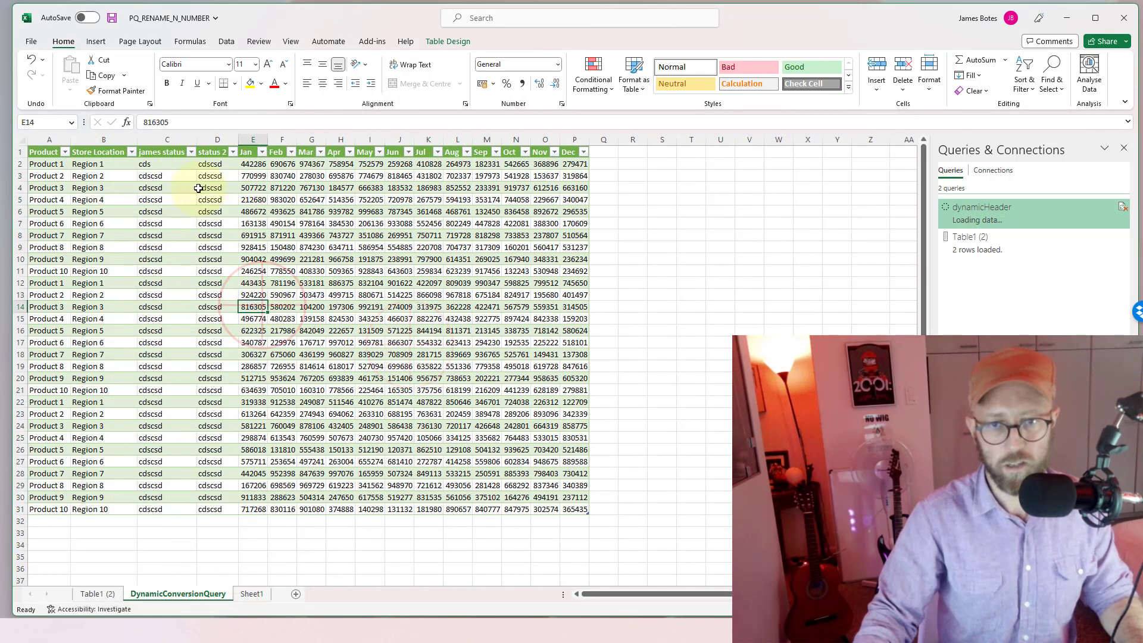
{"action": "left_click_drag", "start_coordinate": [212, 176], "coordinate": [246, 320]}
{"action": "left_click", "coordinate": [245, 319]}
{"action": "left_click", "coordinate": [479, 271]}
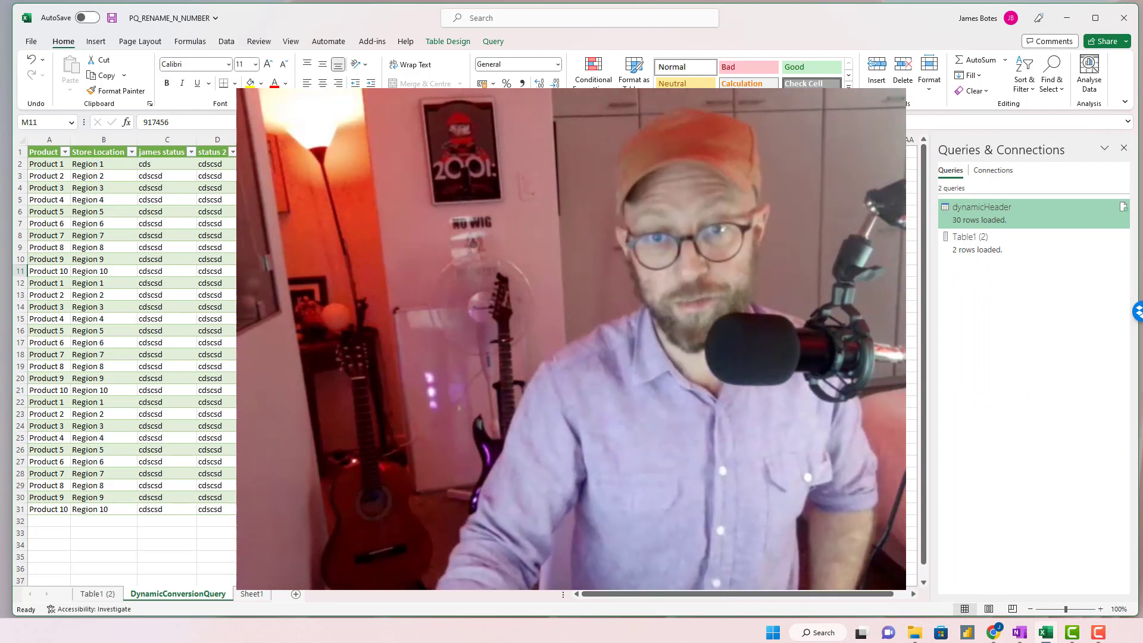
{"action": "left_click_drag", "start_coordinate": [233, 135], "coordinate": [655, 138]}
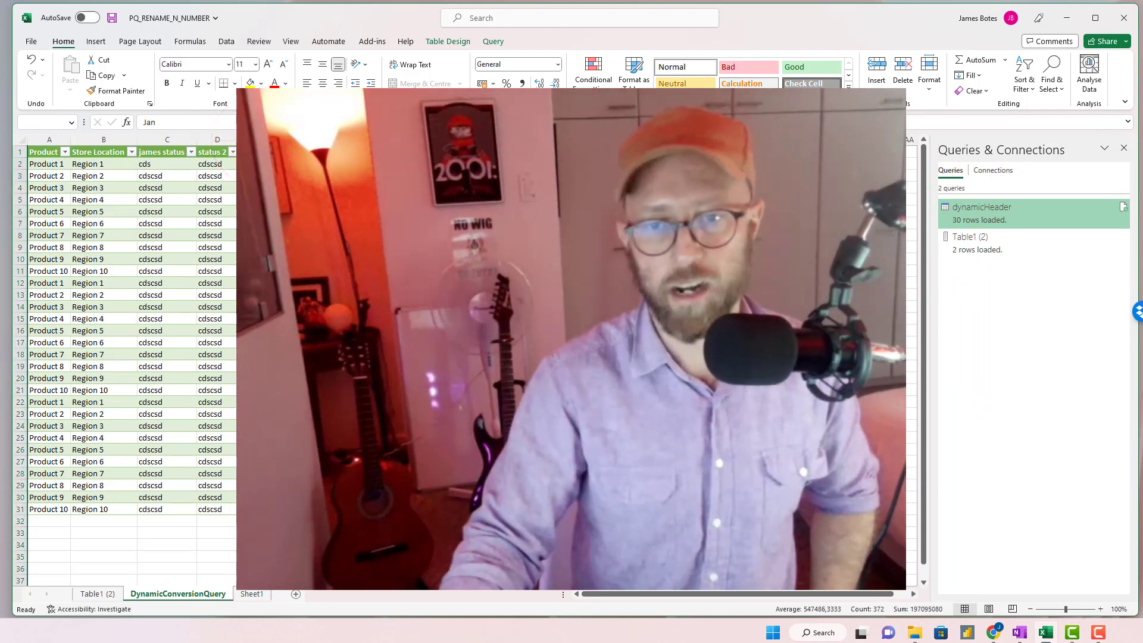